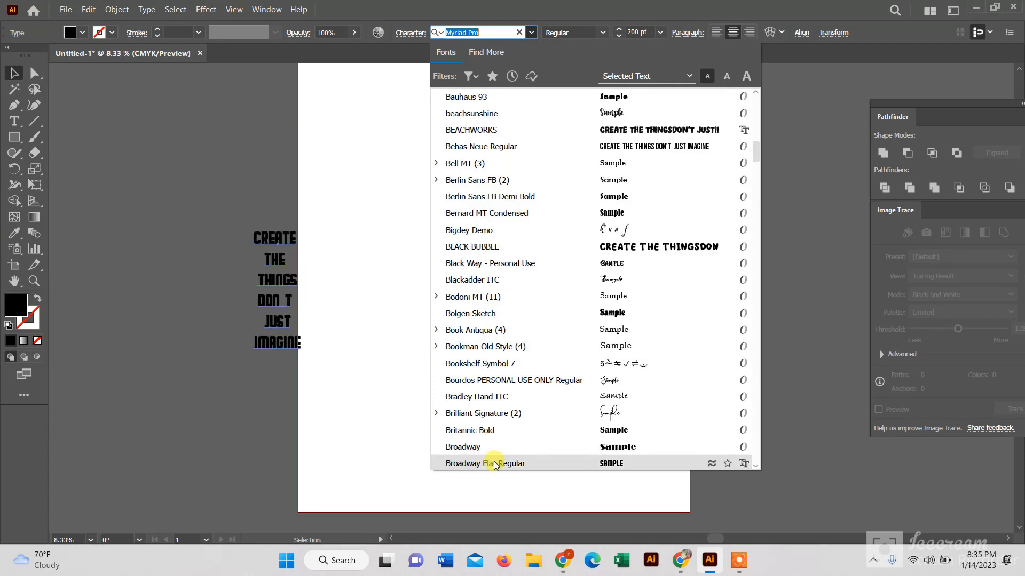
Apply the Broadway Flat Regular font to the quote and place it enlarged on the artboard at about 372.5 pt.
{"action": "left_click", "coordinate": [491, 464]}
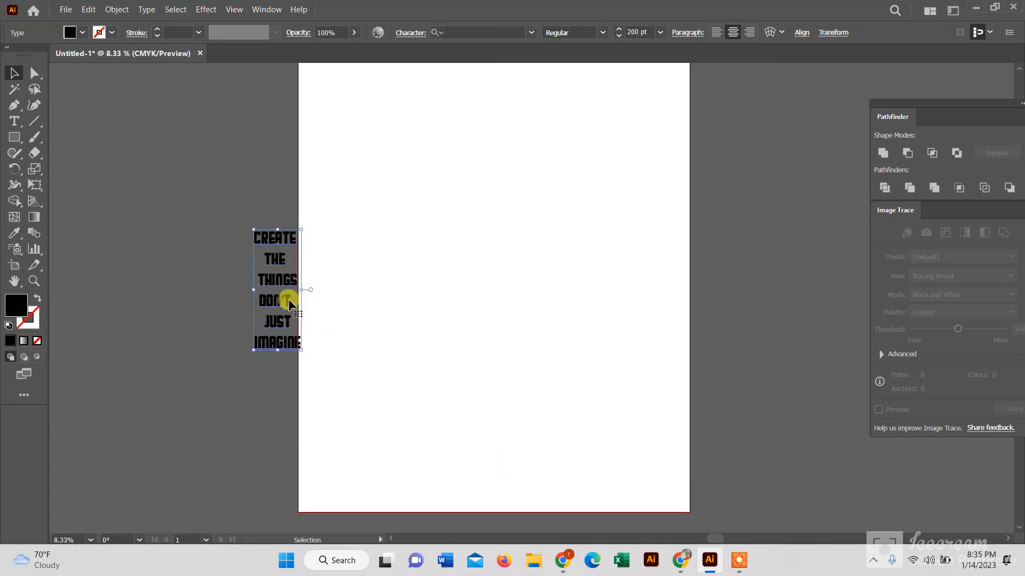
{"action": "left_click_drag", "start_coordinate": [277, 279], "coordinate": [468, 236]}
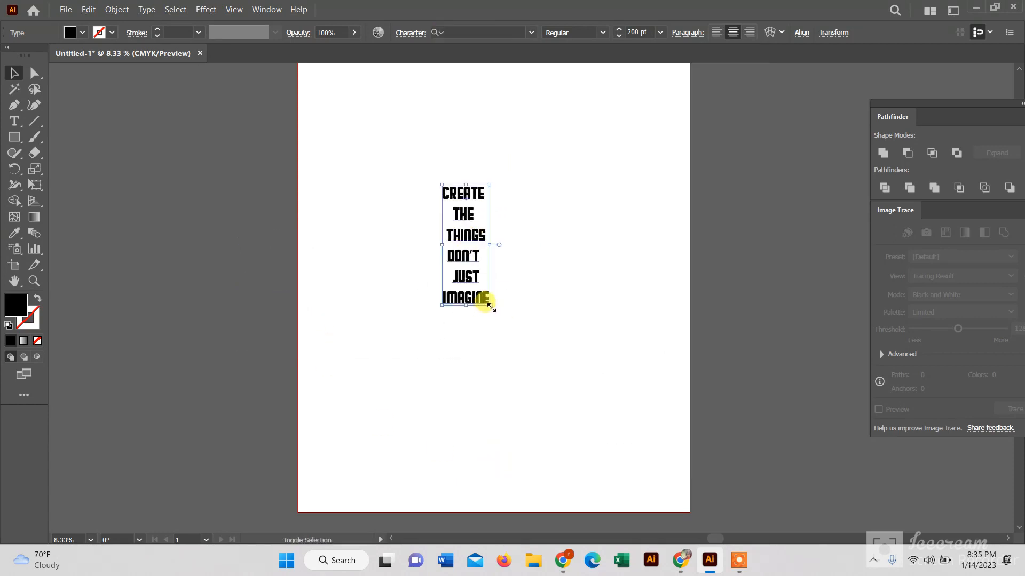
{"action": "left_click_drag", "start_coordinate": [490, 306], "coordinate": [509, 358]}
{"action": "left_click_drag", "start_coordinate": [452, 230], "coordinate": [469, 239]}
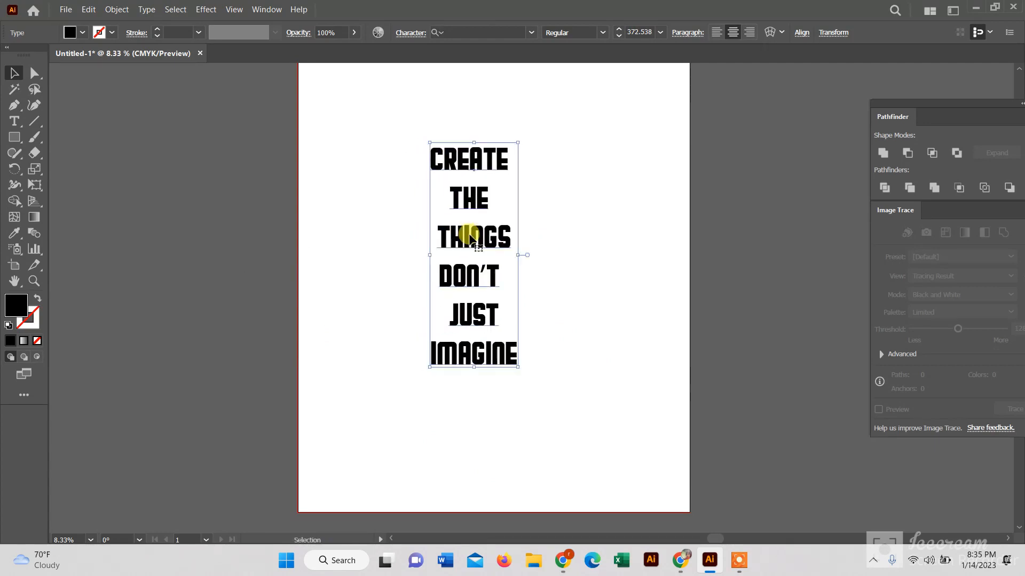
{"action": "scroll", "coordinate": [469, 239], "scroll_direction": "down", "scroll_amount": 1}
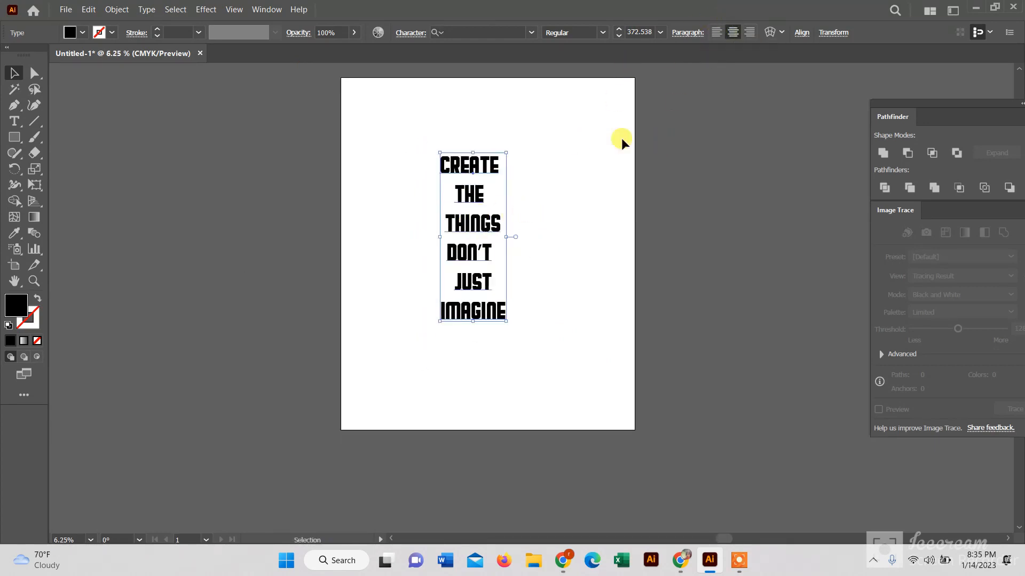
Centre the quote text horizontally and vertically on the artboard, and nudge it down slightly.
{"action": "left_click", "coordinate": [267, 9]}
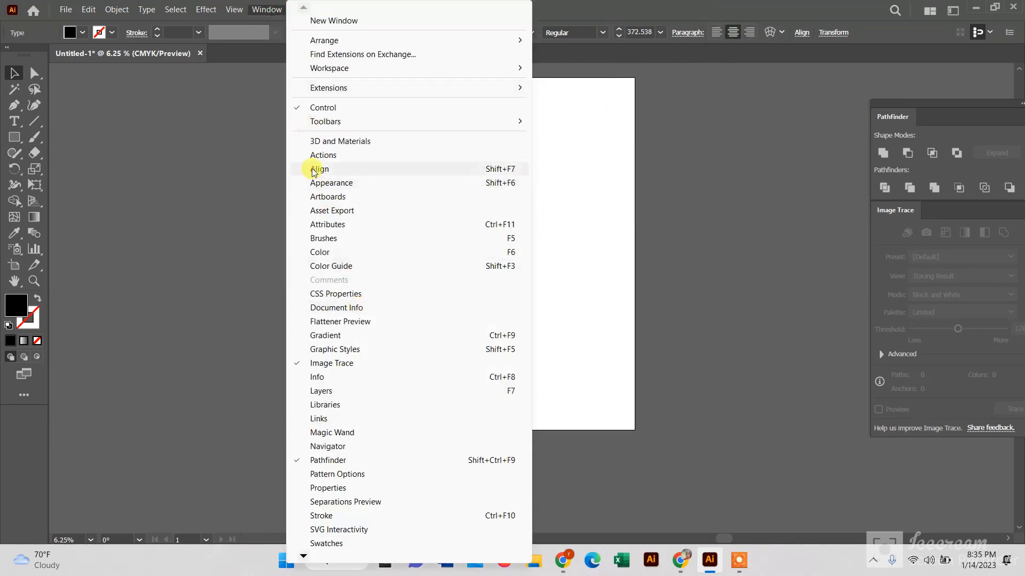
{"action": "key", "text": "Escape"}
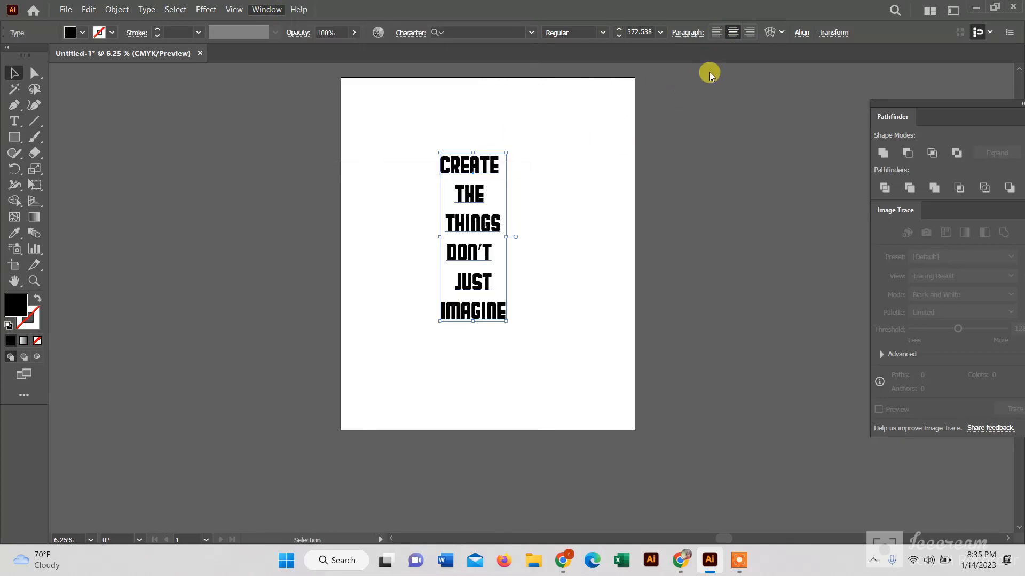
{"action": "left_click", "coordinate": [800, 31]}
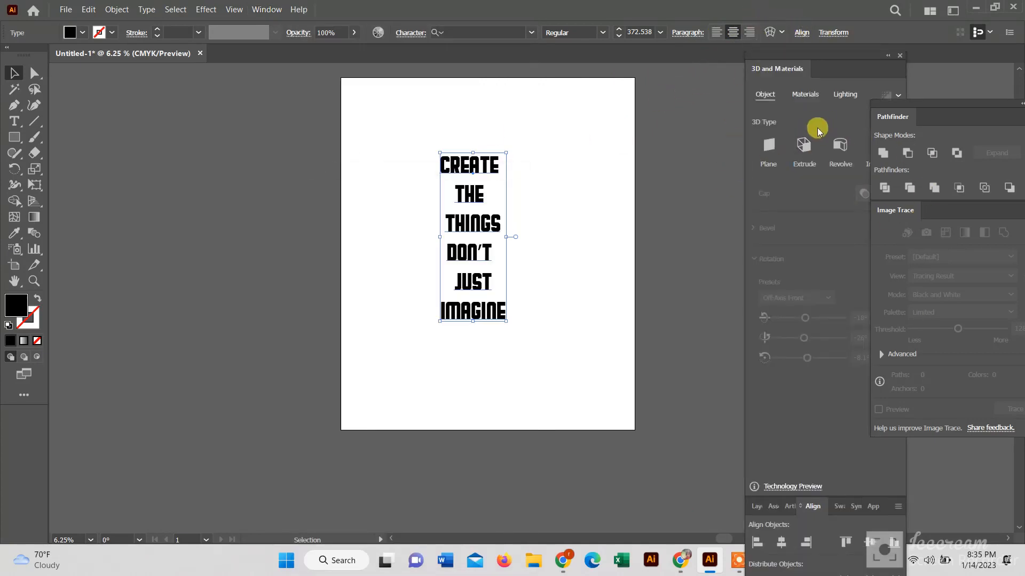
{"action": "left_click", "coordinate": [779, 544]}
{"action": "left_click", "coordinate": [634, 232]}
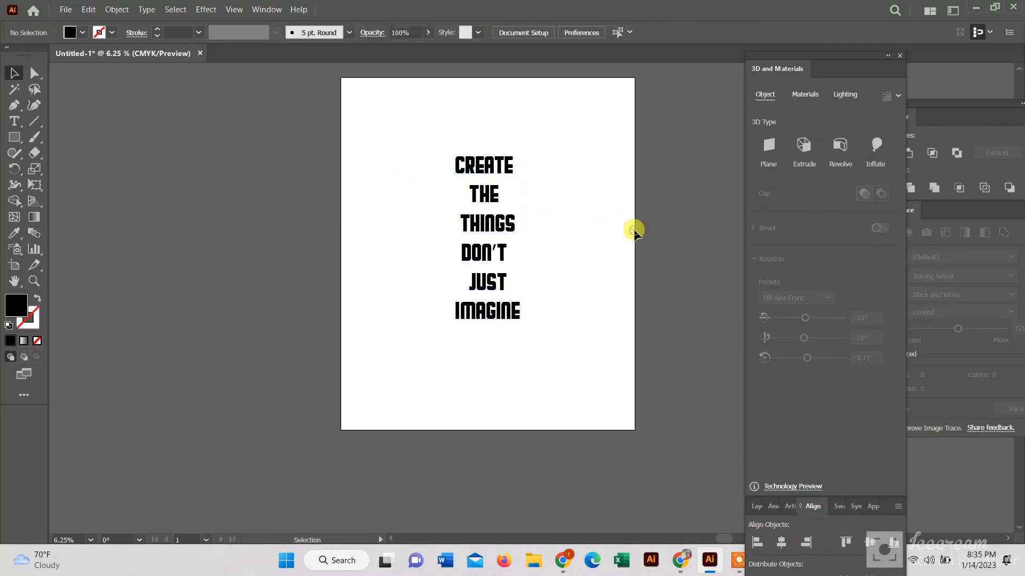
{"action": "left_click_drag", "start_coordinate": [435, 126], "coordinate": [533, 324]}
{"action": "left_click", "coordinate": [870, 543]}
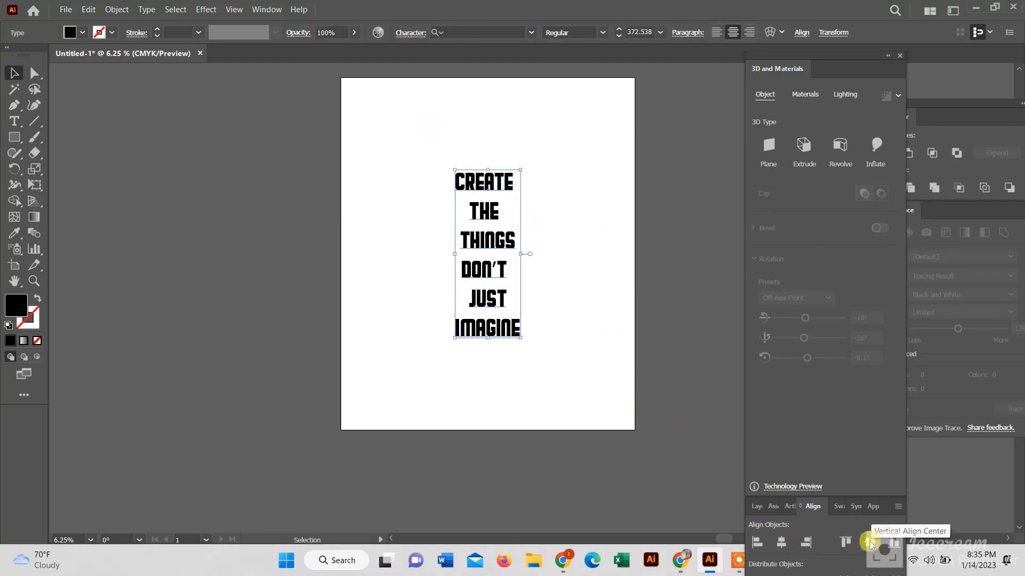
{"action": "mouse_move", "coordinate": [486, 300]}
{"action": "left_mouse_down"}
{"action": "mouse_move", "coordinate": [467, 291]}
{"action": "mouse_move", "coordinate": [487, 304]}
{"action": "left_mouse_up"}
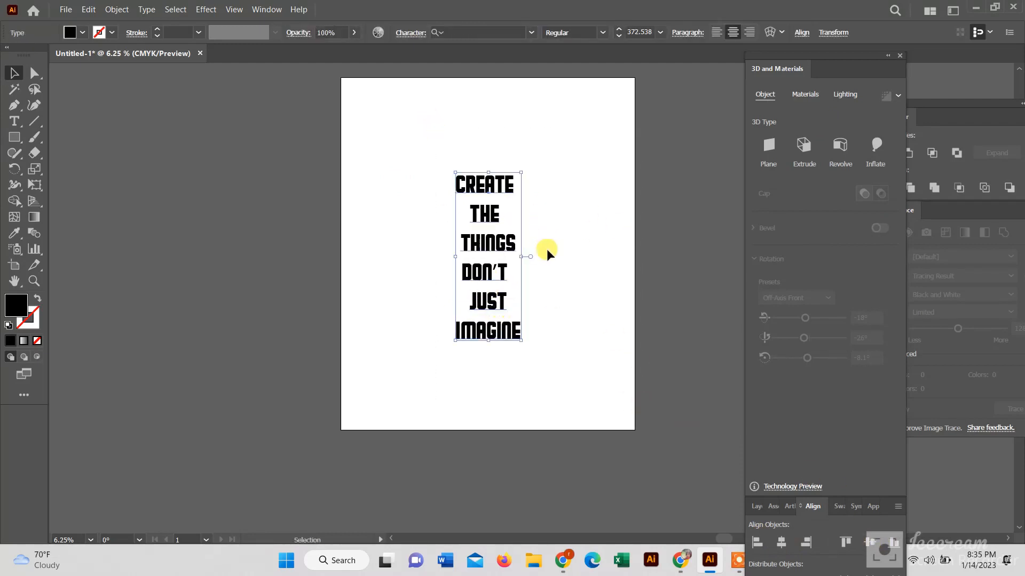
Convert the quote text to outlines and ungroup the letters.
{"action": "scroll", "coordinate": [548, 252], "scroll_direction": "up", "scroll_amount": 1}
{"action": "left_click_drag", "start_coordinate": [377, 126], "coordinate": [553, 178]}
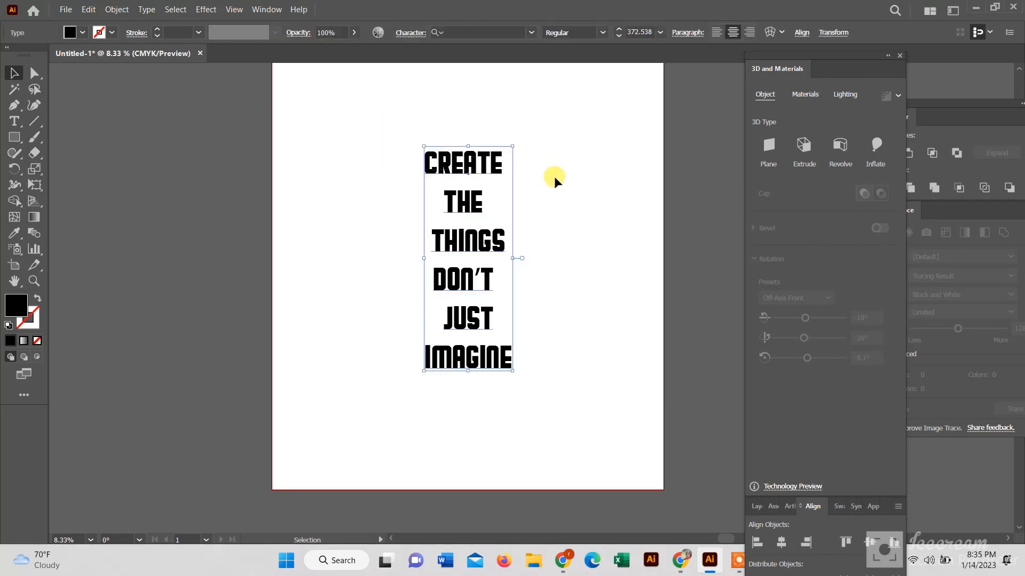
{"action": "right_click", "coordinate": [550, 215]}
{"action": "left_click", "coordinate": [600, 325]}
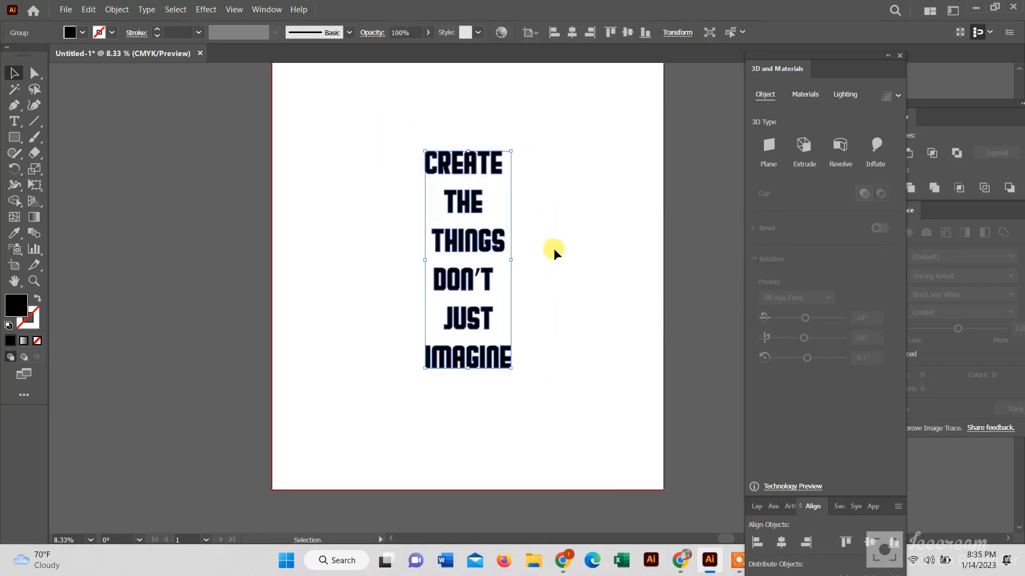
{"action": "left_click_drag", "start_coordinate": [384, 128], "coordinate": [530, 176]}
{"action": "right_click", "coordinate": [537, 182]}
{"action": "left_click", "coordinate": [575, 291]}
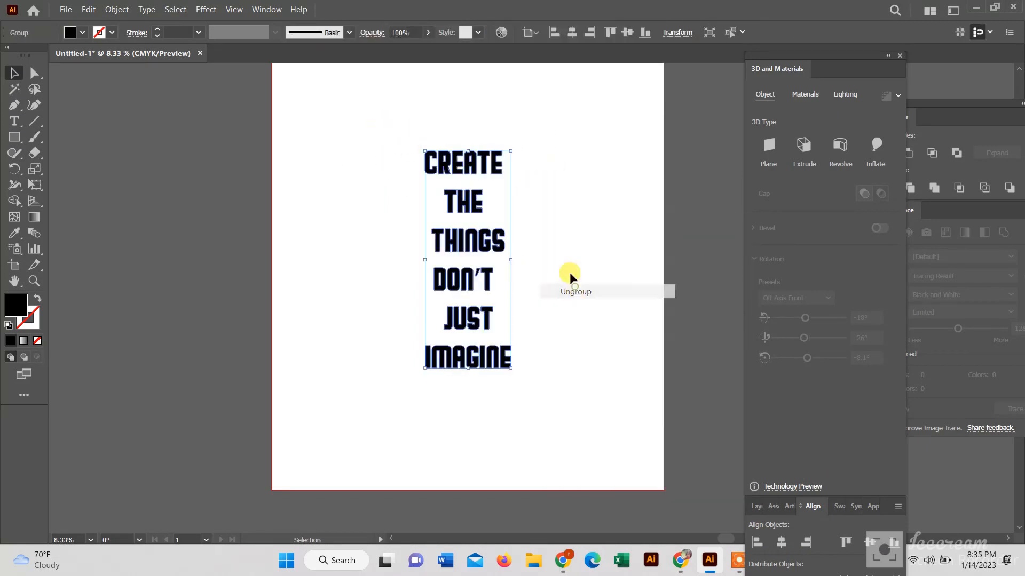
Scale the letters of THE up proportionally to match the width of CREATE above them.
{"action": "left_click", "coordinate": [456, 207]}
{"action": "left_click", "coordinate": [462, 202]}
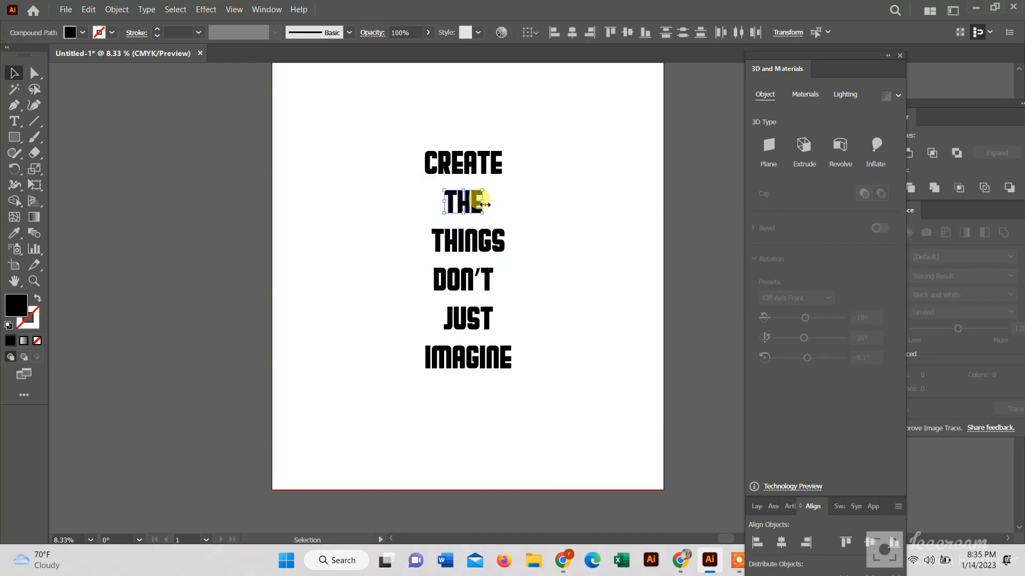
{"action": "left_click_drag", "start_coordinate": [483, 203], "coordinate": [502, 201]}
{"action": "left_click", "coordinate": [530, 221]}
Enlarge DON'T to roughly the width of THINGS and position it directly beneath that word.
{"action": "left_click", "coordinate": [477, 247]}
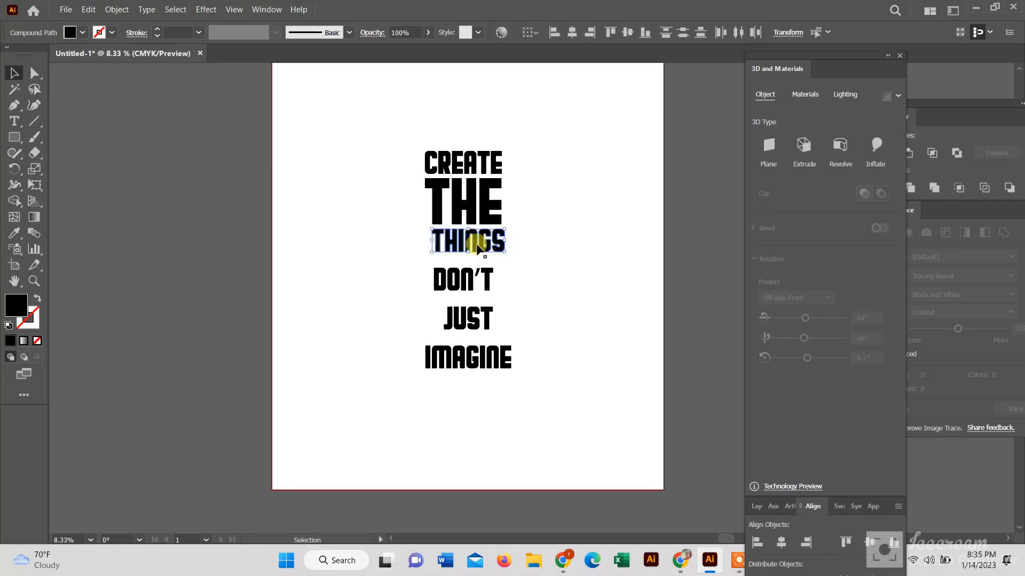
{"action": "left_click_drag", "start_coordinate": [433, 242], "coordinate": [430, 242]}
{"action": "left_click", "coordinate": [496, 284]}
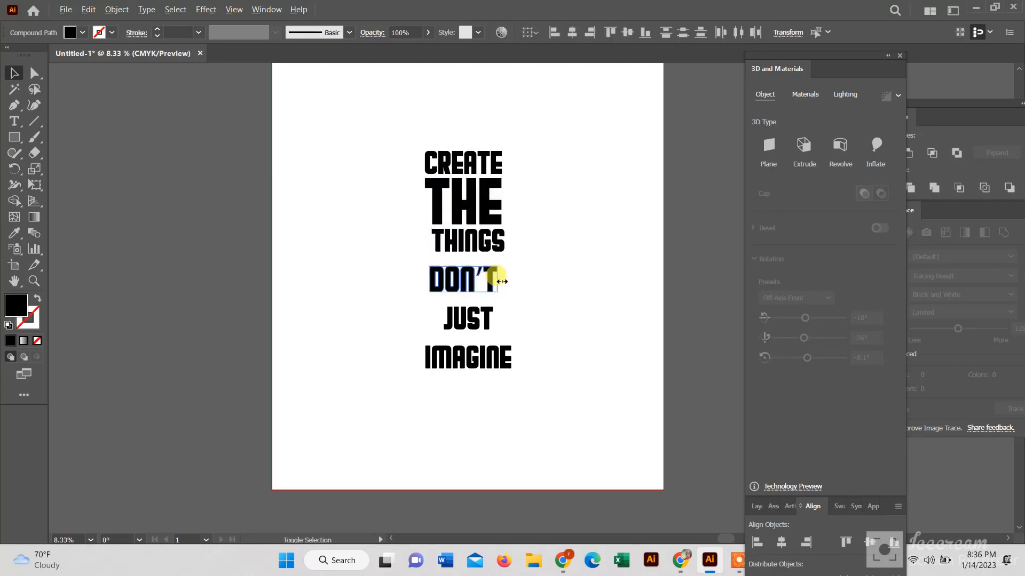
{"action": "mouse_move", "coordinate": [502, 281]}
{"action": "left_mouse_down"}
{"action": "mouse_move", "coordinate": [511, 281]}
{"action": "mouse_move", "coordinate": [486, 272]}
{"action": "left_mouse_up"}
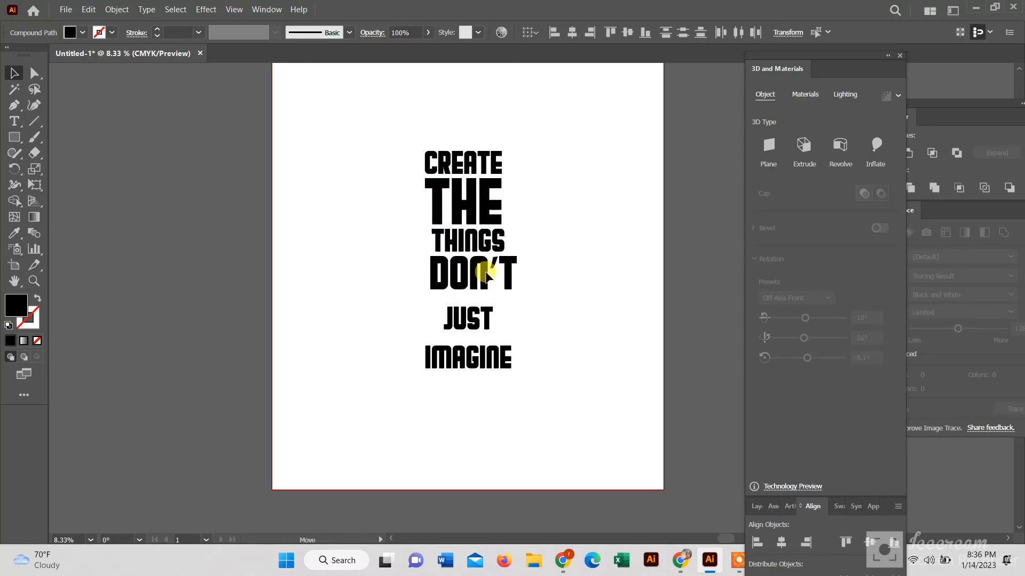
{"action": "scroll", "coordinate": [486, 275], "scroll_direction": "up", "scroll_amount": 3}
{"action": "left_click_drag", "start_coordinate": [587, 276], "coordinate": [565, 276]}
{"action": "left_click_drag", "start_coordinate": [471, 256], "coordinate": [469, 250]}
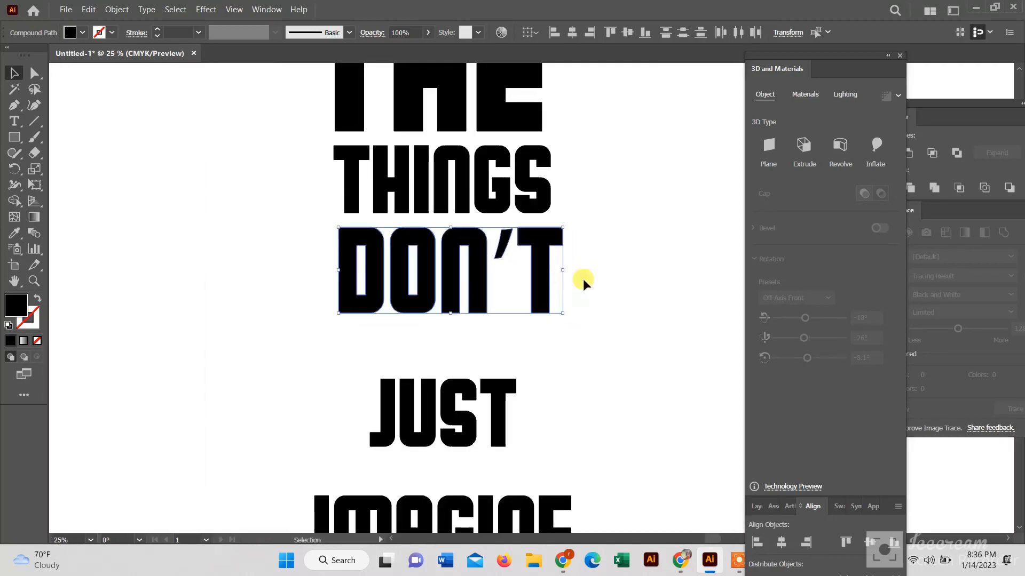
{"action": "left_click_drag", "start_coordinate": [564, 272], "coordinate": [557, 273]}
{"action": "left_click_drag", "start_coordinate": [474, 259], "coordinate": [473, 255]}
Move JUST up directly beneath DON'T and enlarge it to about the same width.
{"action": "left_click_drag", "start_coordinate": [441, 395], "coordinate": [410, 337]}
{"action": "left_click_drag", "start_coordinate": [484, 360], "coordinate": [508, 354]}
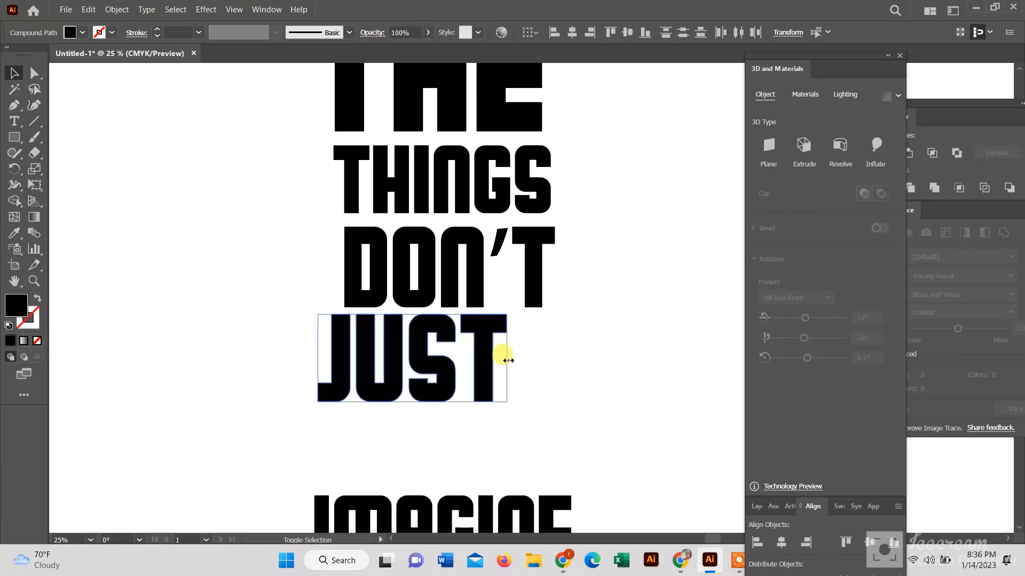
{"action": "mouse_move", "coordinate": [414, 343]}
{"action": "left_mouse_down"}
{"action": "mouse_move", "coordinate": [440, 352]}
{"action": "mouse_move", "coordinate": [431, 351]}
{"action": "left_mouse_up"}
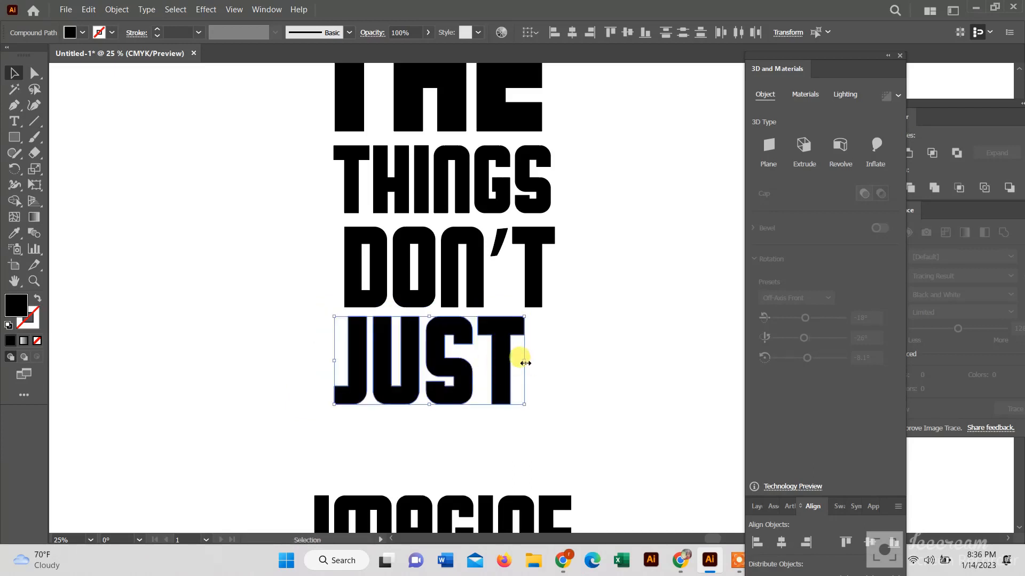
{"action": "left_click_drag", "start_coordinate": [525, 363], "coordinate": [535, 357]}
{"action": "left_click_drag", "start_coordinate": [442, 346], "coordinate": [446, 348]}
Move the word IMAGINE up to sit closely beneath JUST.
{"action": "scroll", "coordinate": [487, 407], "scroll_direction": "down", "scroll_amount": 1}
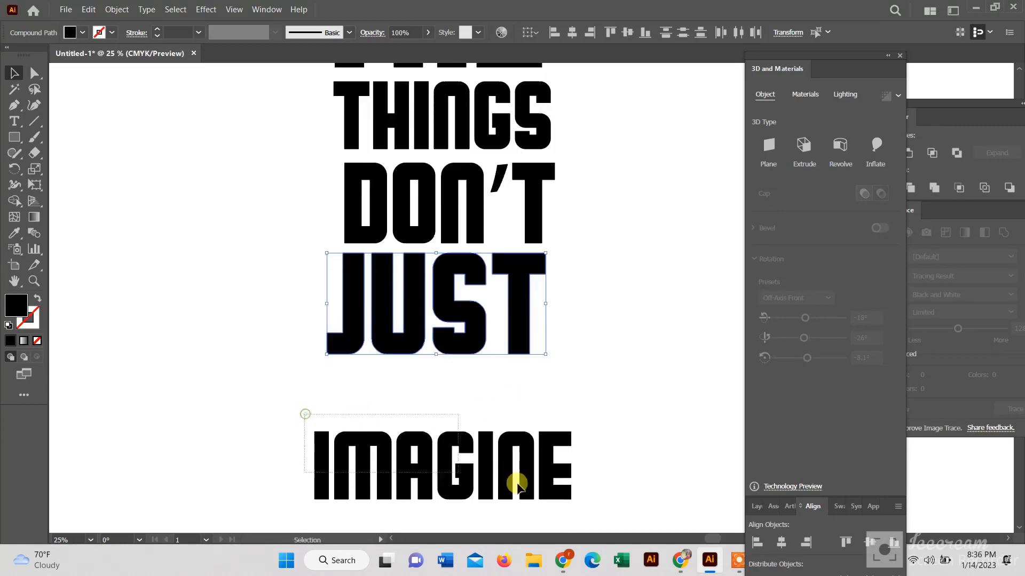
{"action": "left_click_drag", "start_coordinate": [462, 469], "coordinate": [462, 416]}
{"action": "scroll", "coordinate": [499, 412], "scroll_direction": "down", "scroll_amount": 2}
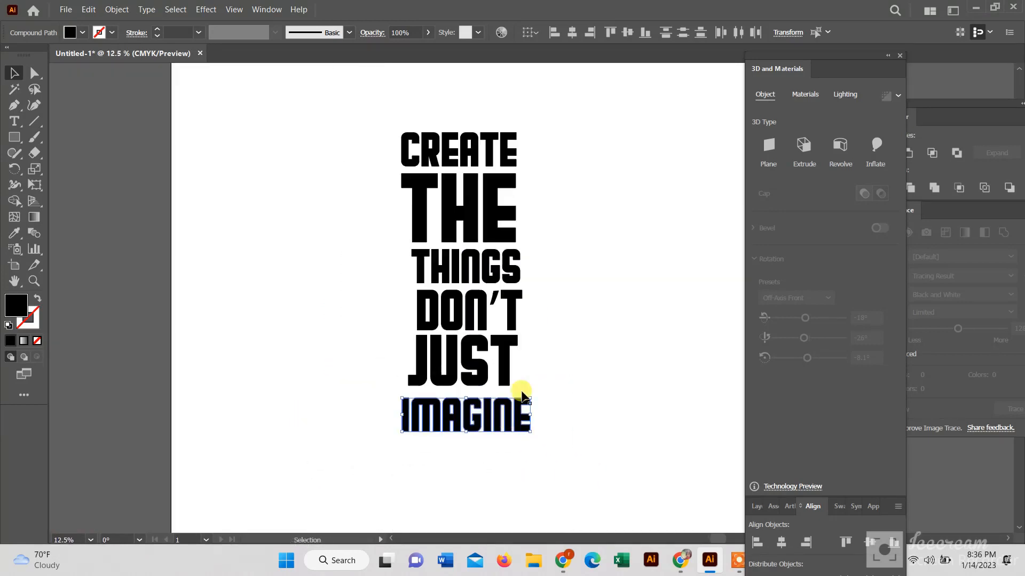
Enlarge JUST until it is slightly wider than IMAGINE with matching left edges, and shift IMAGINE down to clear it.
{"action": "left_click", "coordinate": [417, 382]}
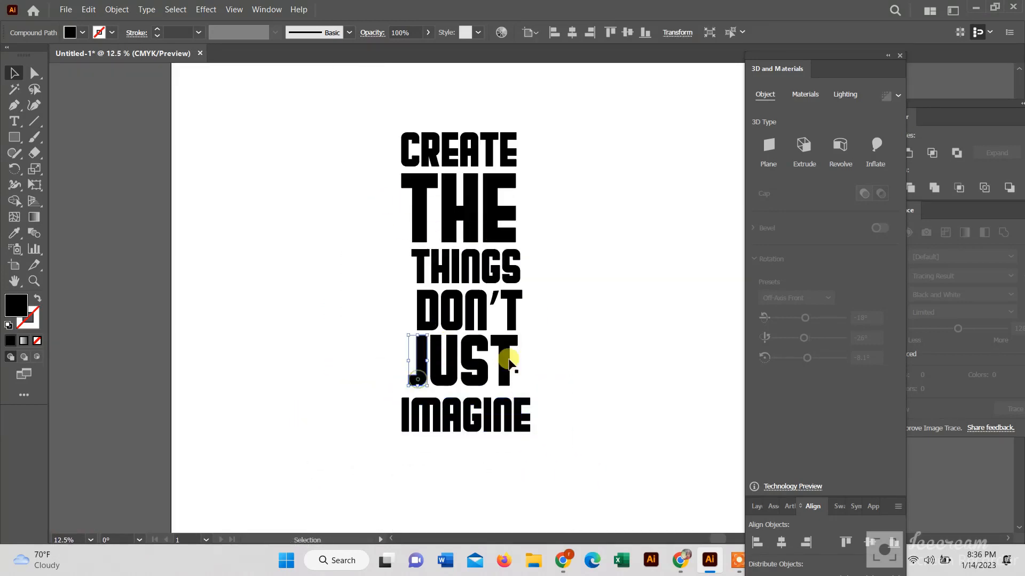
{"action": "mouse_move", "coordinate": [518, 360]}
{"action": "left_mouse_down"}
{"action": "mouse_move", "coordinate": [511, 372]}
{"action": "mouse_move", "coordinate": [537, 363]}
{"action": "mouse_move", "coordinate": [519, 371]}
{"action": "left_mouse_up"}
{"action": "left_click_drag", "start_coordinate": [397, 363], "coordinate": [401, 364]}
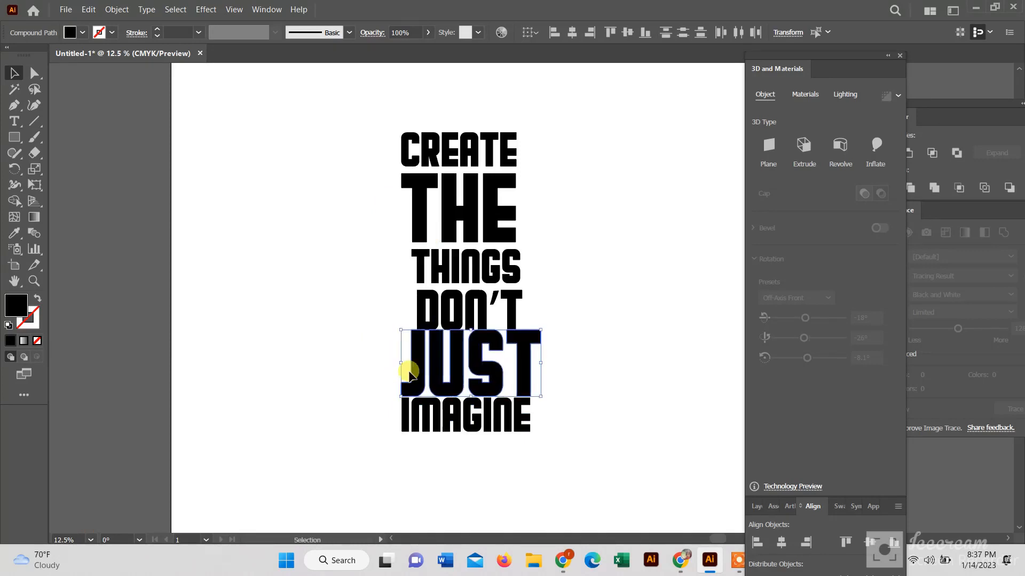
{"action": "left_click", "coordinate": [513, 422]}
{"action": "left_click_drag", "start_coordinate": [514, 421], "coordinate": [513, 427]}
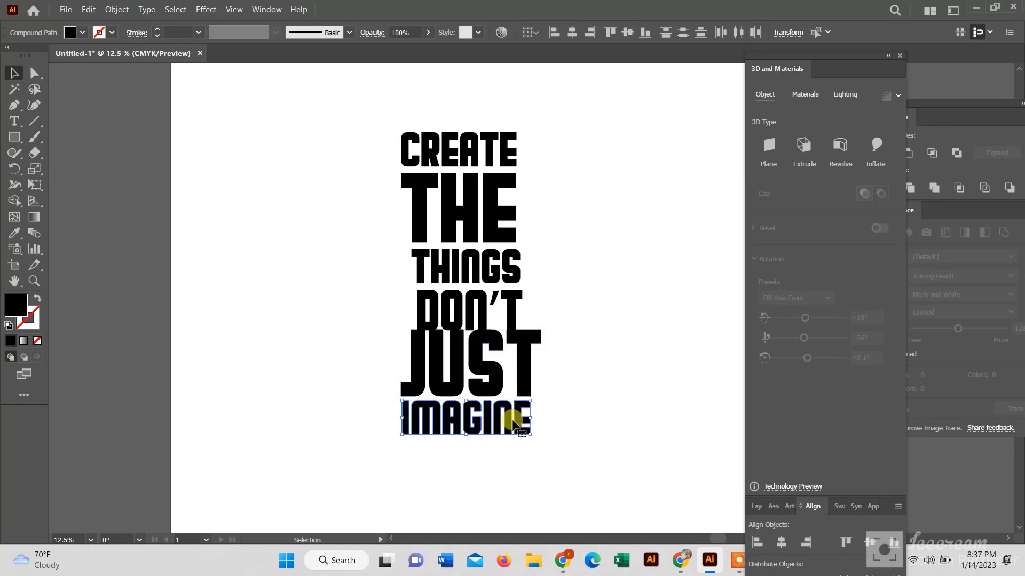
Enlarge DON'T to about the width of JUST, keeping it between THINGS and JUST.
{"action": "left_click", "coordinate": [489, 315]}
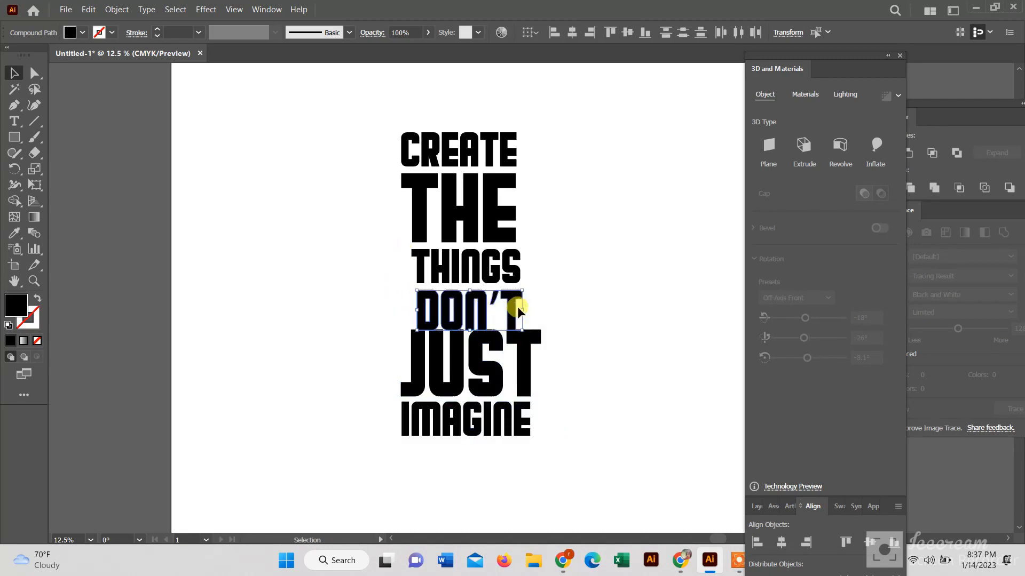
{"action": "left_click_drag", "start_coordinate": [522, 310], "coordinate": [547, 306]}
{"action": "scroll", "coordinate": [631, 437], "scroll_direction": "up", "scroll_amount": 1}
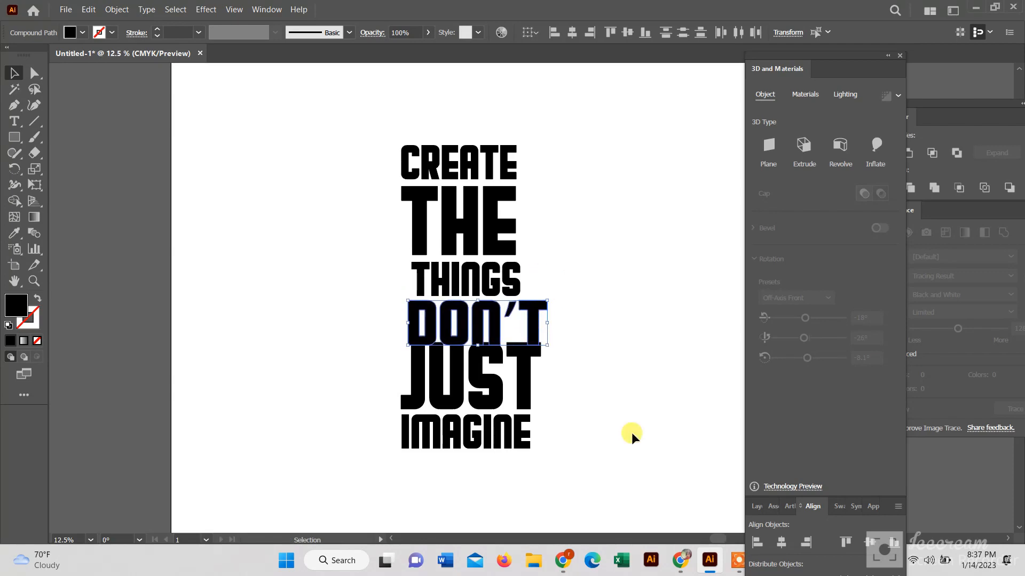
{"action": "left_click", "coordinate": [737, 564]}
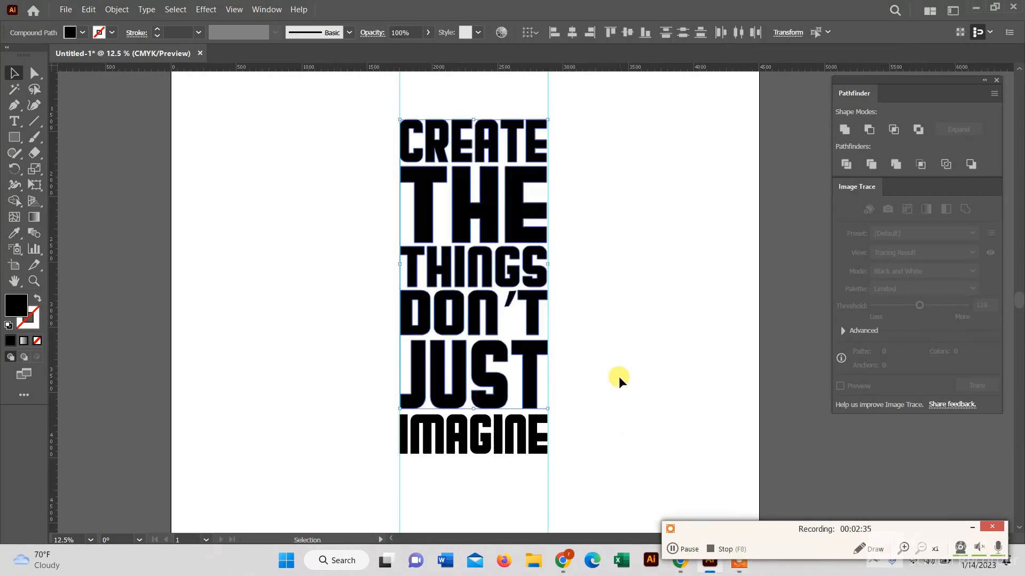
Try centre-aligning the selected letters horizontally and vertically, and undo the change.
{"action": "left_click", "coordinate": [572, 33]}
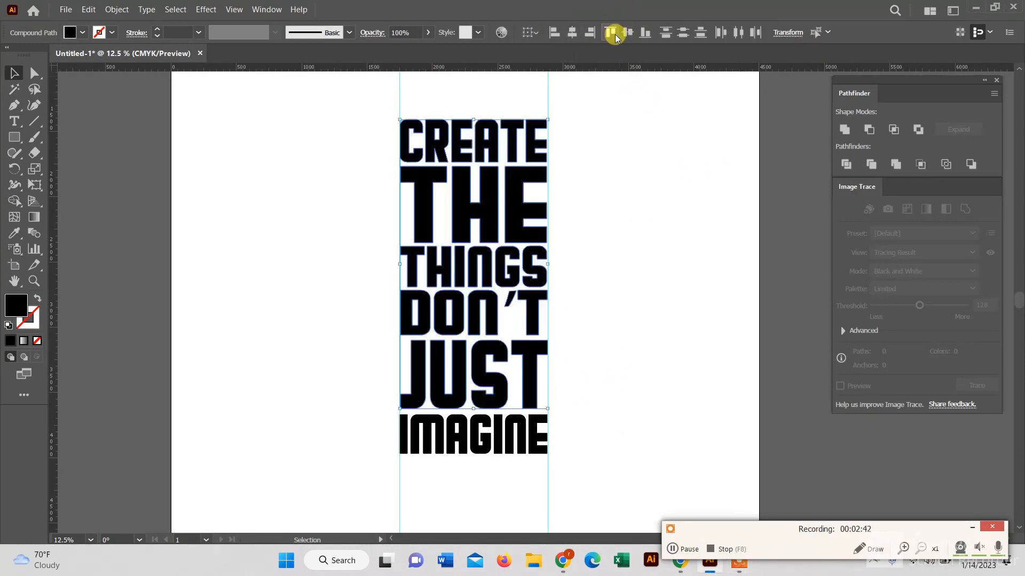
{"action": "left_click", "coordinate": [626, 33]}
{"action": "key", "text": "ctrl+z"}
{"action": "left_click", "coordinate": [669, 220]}
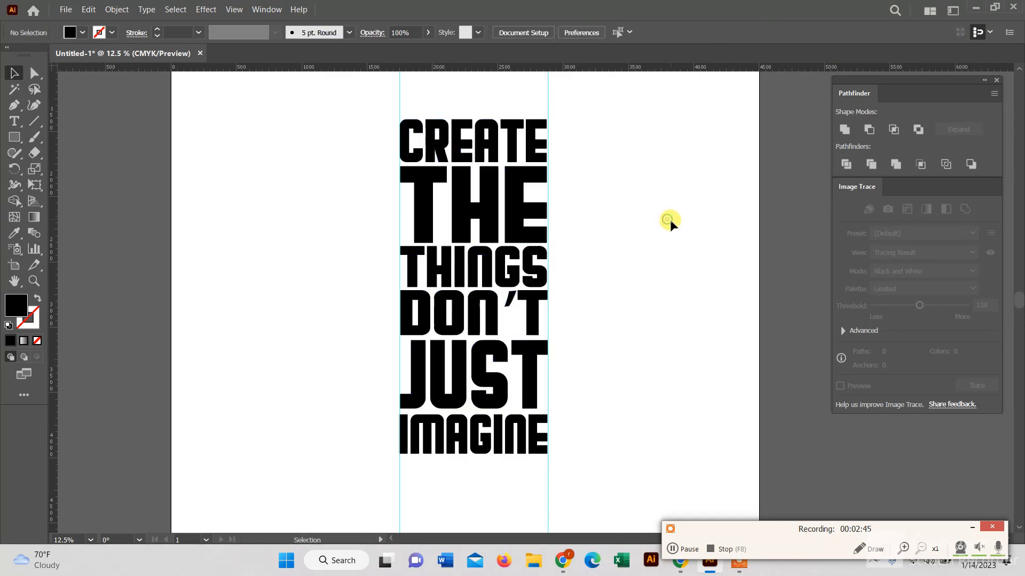
Try distributing the letters of all six words by their horizontal centres, and undo the change.
{"action": "left_click_drag", "start_coordinate": [378, 110], "coordinate": [612, 365]}
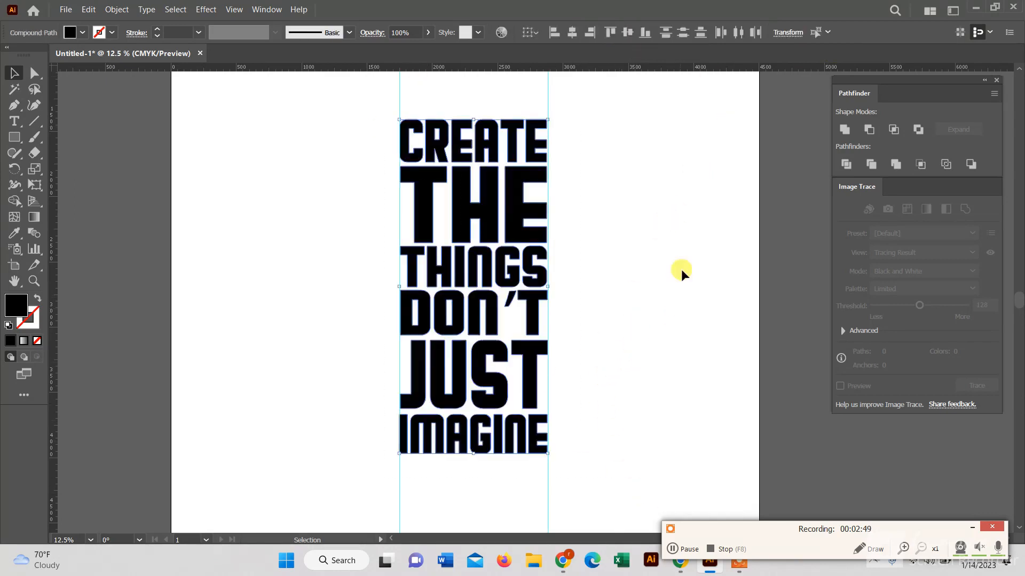
{"action": "left_click", "coordinate": [734, 33]}
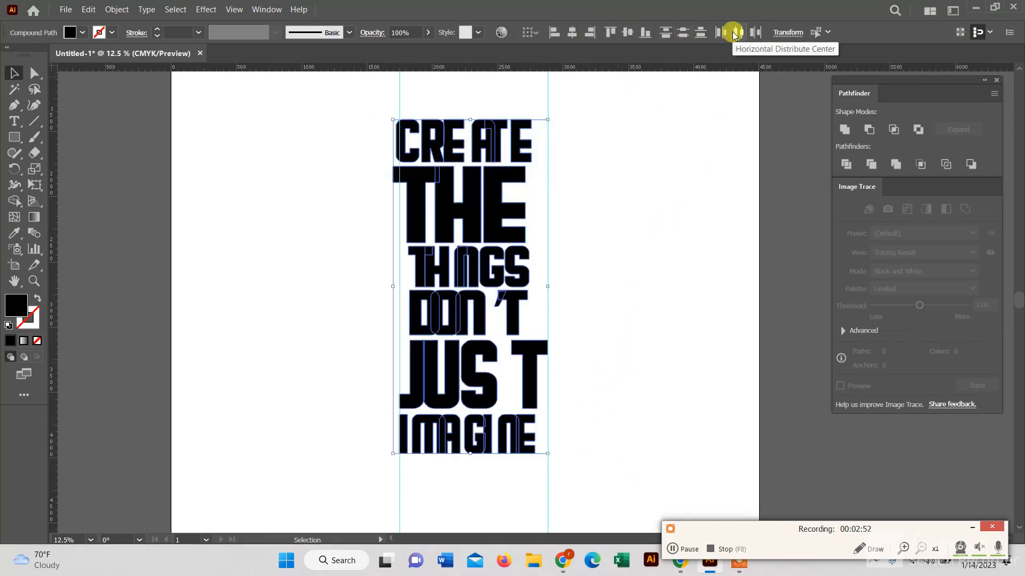
{"action": "key", "text": "ctrl+z"}
{"action": "key", "text": "ctrl+z"}
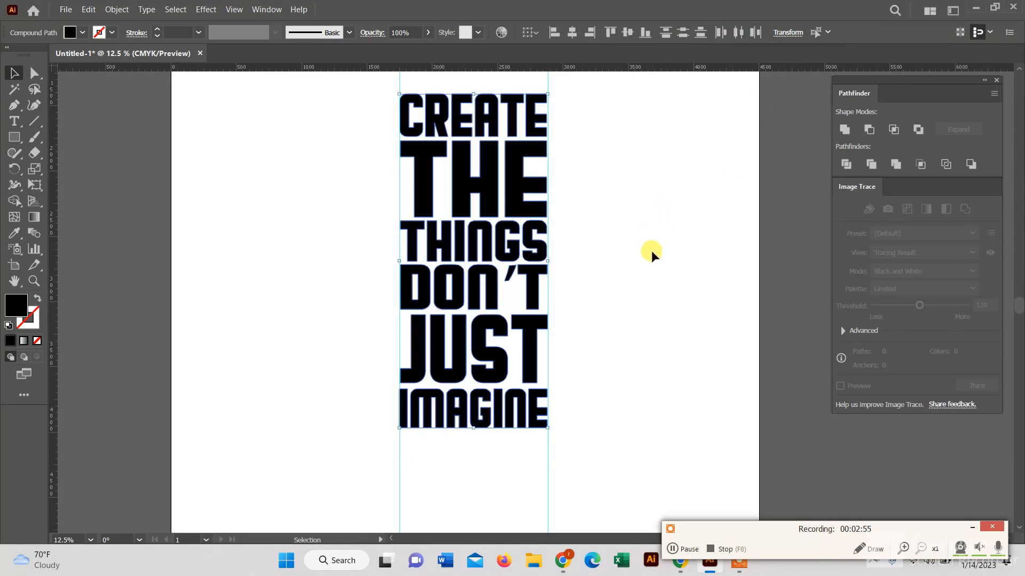
{"action": "scroll", "coordinate": [645, 246], "scroll_direction": "down", "scroll_amount": 1}
{"action": "left_click", "coordinate": [555, 236]}
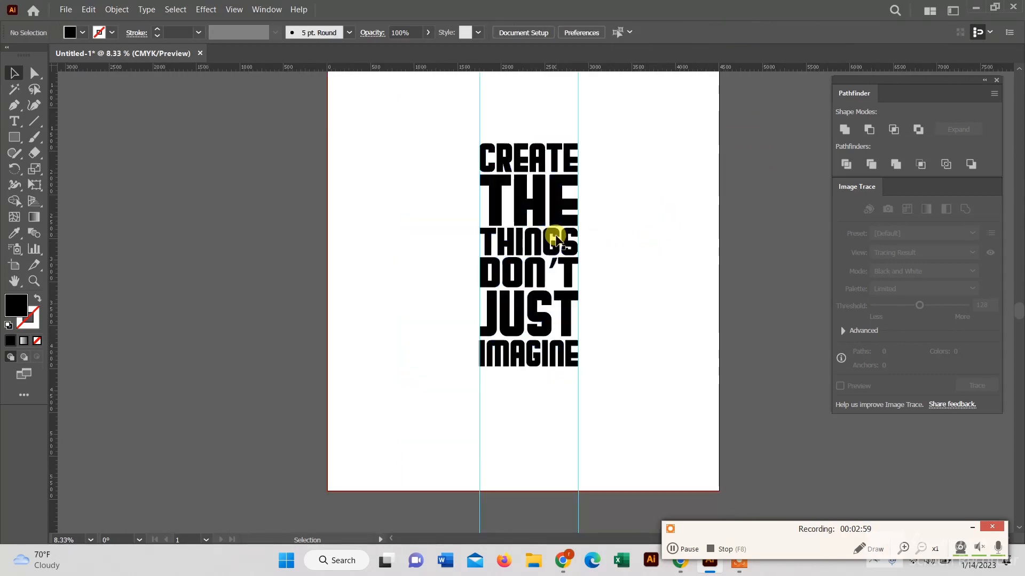
{"action": "left_click_drag", "start_coordinate": [555, 237], "coordinate": [489, 243]}
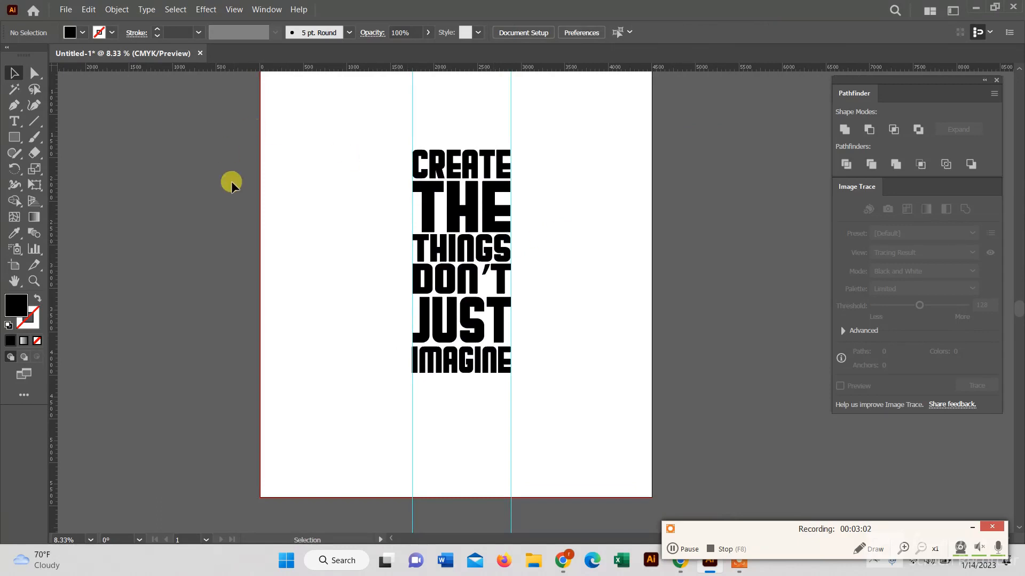
{"action": "key", "text": "ctrl+r"}
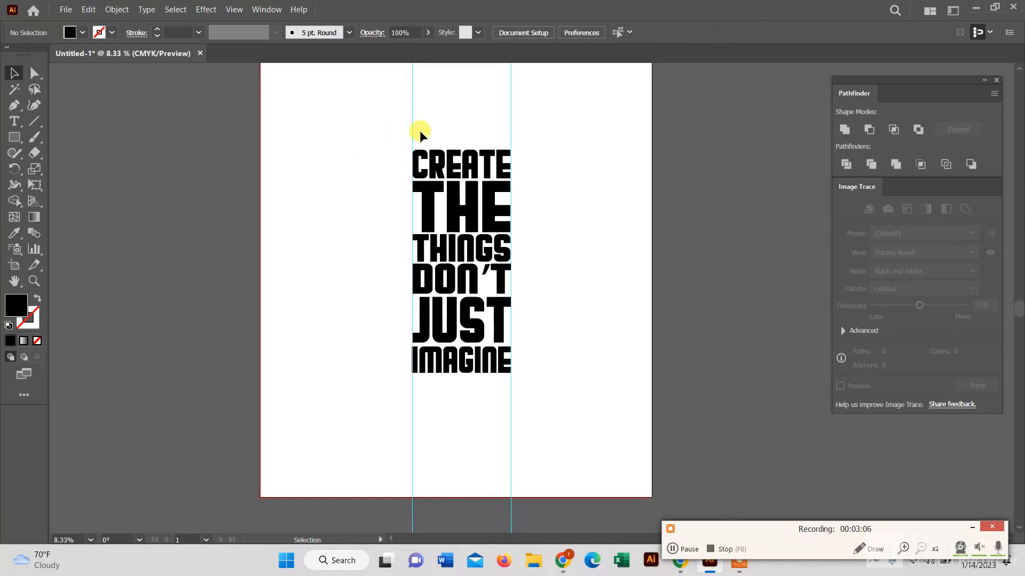
{"action": "left_click", "coordinate": [34, 74]}
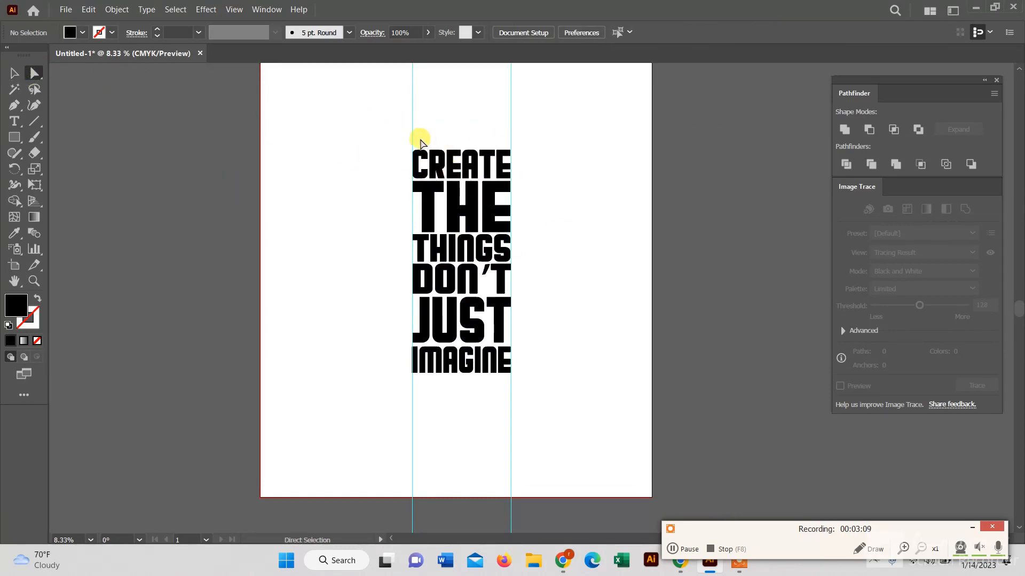
{"action": "left_click", "coordinate": [14, 73]}
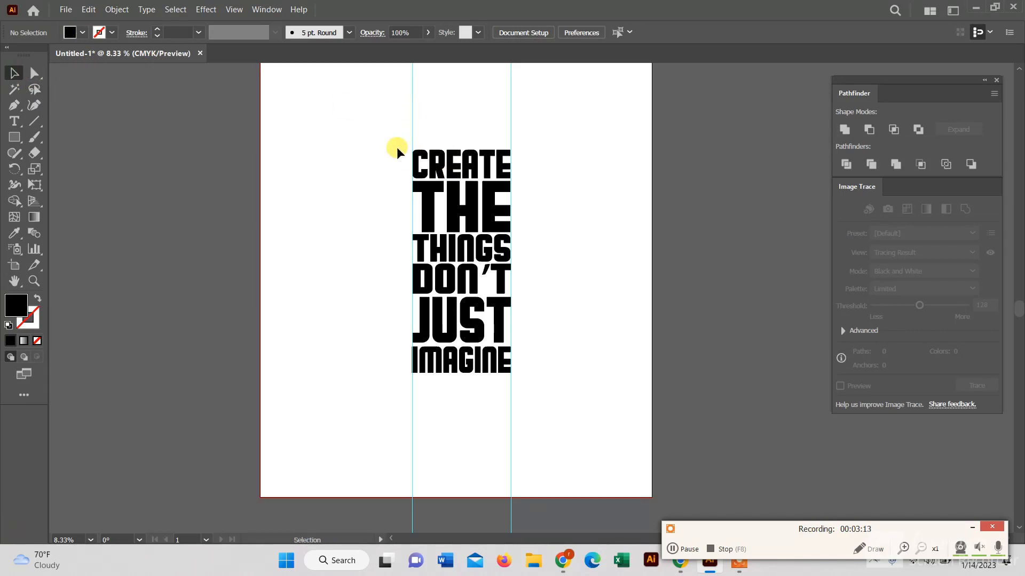
{"action": "scroll", "coordinate": [396, 367], "scroll_direction": "down", "scroll_amount": 3}
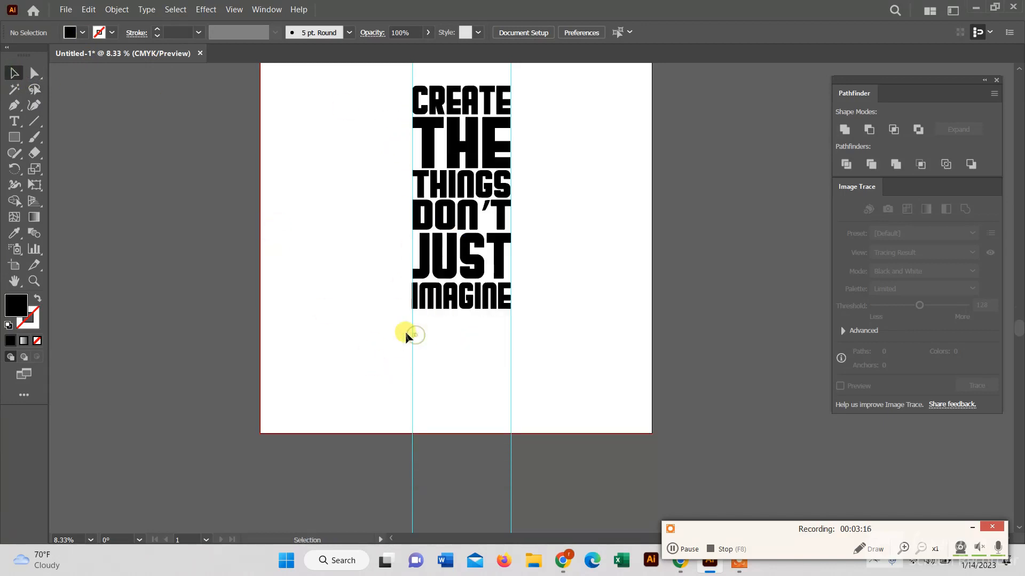
{"action": "left_click", "coordinate": [117, 10]}
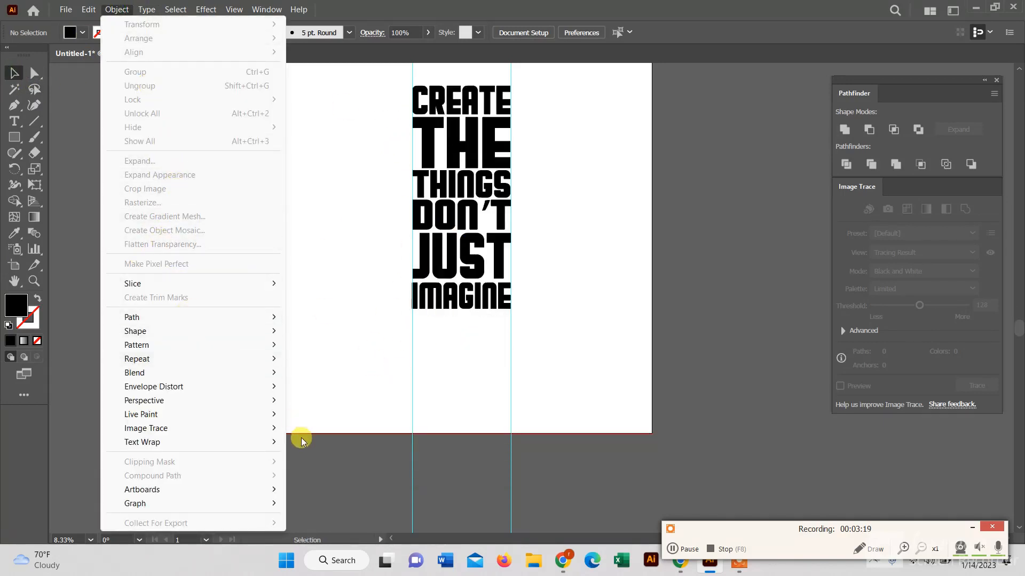
{"action": "left_click", "coordinate": [372, 321]}
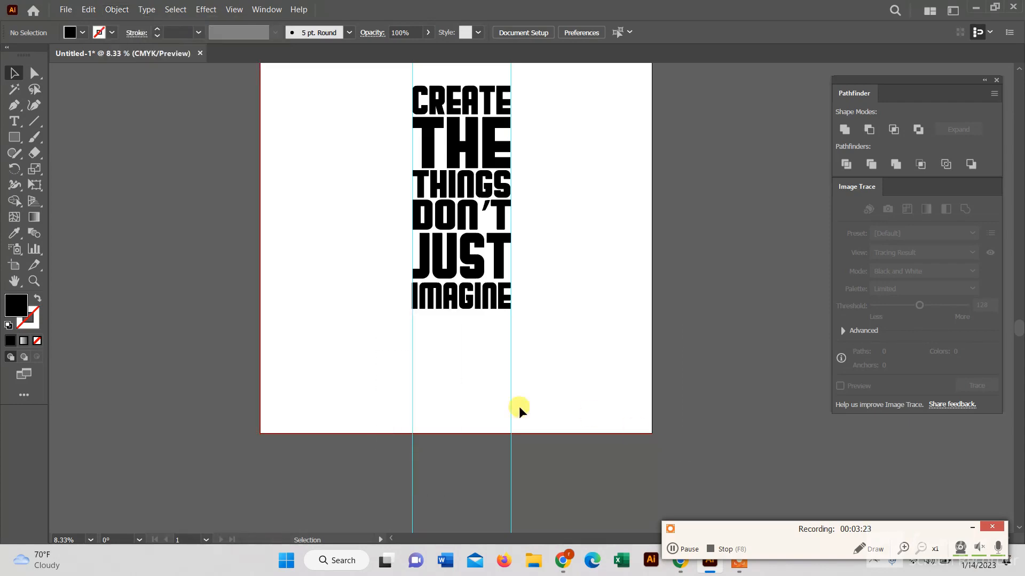
{"action": "scroll", "coordinate": [519, 409], "scroll_direction": "down", "scroll_amount": 3}
{"action": "scroll", "coordinate": [465, 480], "scroll_direction": "down", "scroll_amount": 3}
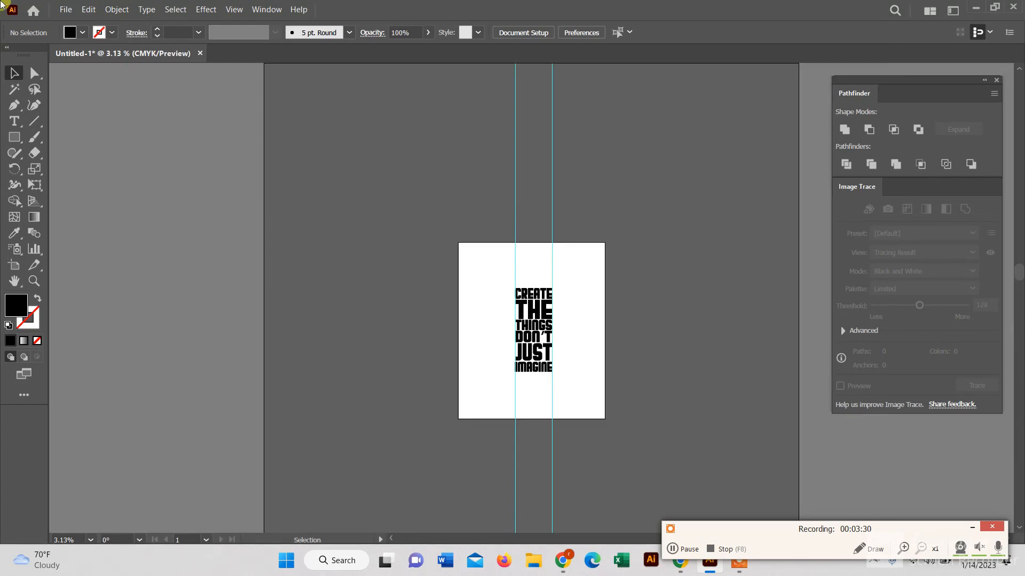
{"action": "left_click", "coordinate": [115, 9]}
{"action": "left_click", "coordinate": [358, 222]}
{"action": "left_click", "coordinate": [65, 10]}
{"action": "left_click", "coordinate": [337, 127]}
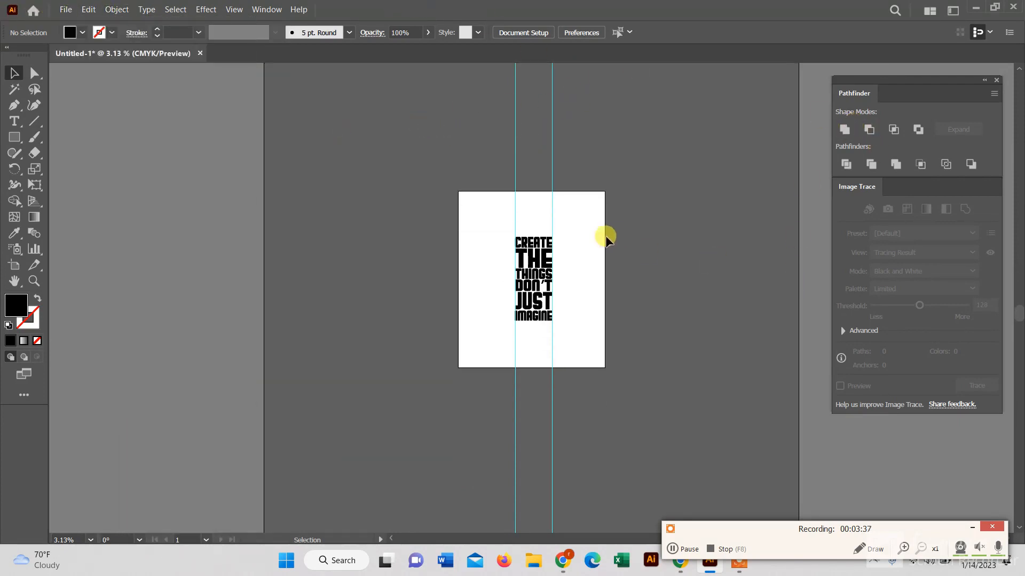
{"action": "scroll", "coordinate": [587, 256], "scroll_direction": "up", "scroll_amount": 6}
{"action": "scroll", "coordinate": [534, 320], "scroll_direction": "down", "scroll_amount": 3}
{"action": "scroll", "coordinate": [499, 291], "scroll_direction": "up", "scroll_amount": 3}
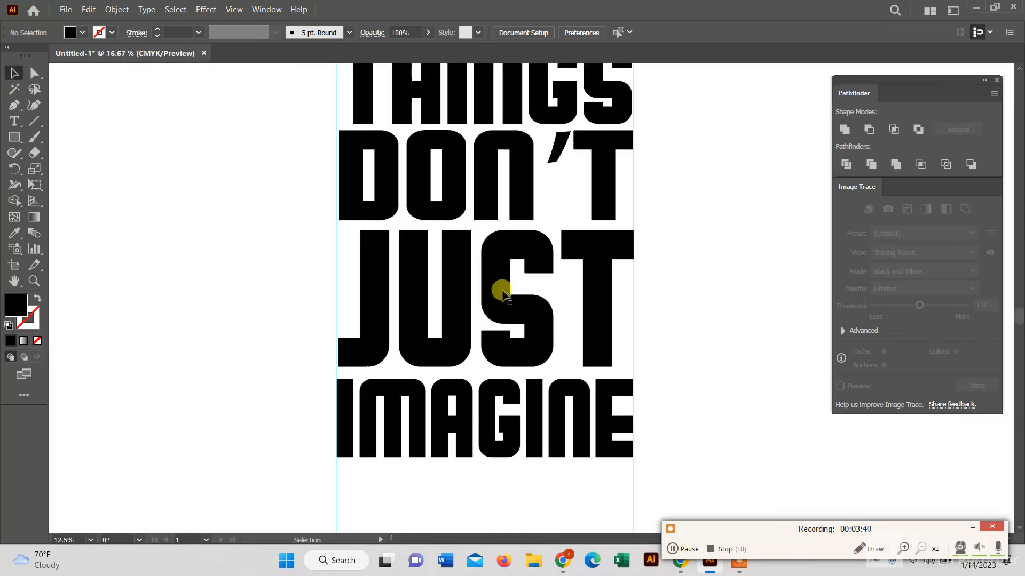
{"action": "left_click_drag", "start_coordinate": [345, 168], "coordinate": [576, 213]}
{"action": "key", "text": "ctrl+z"}
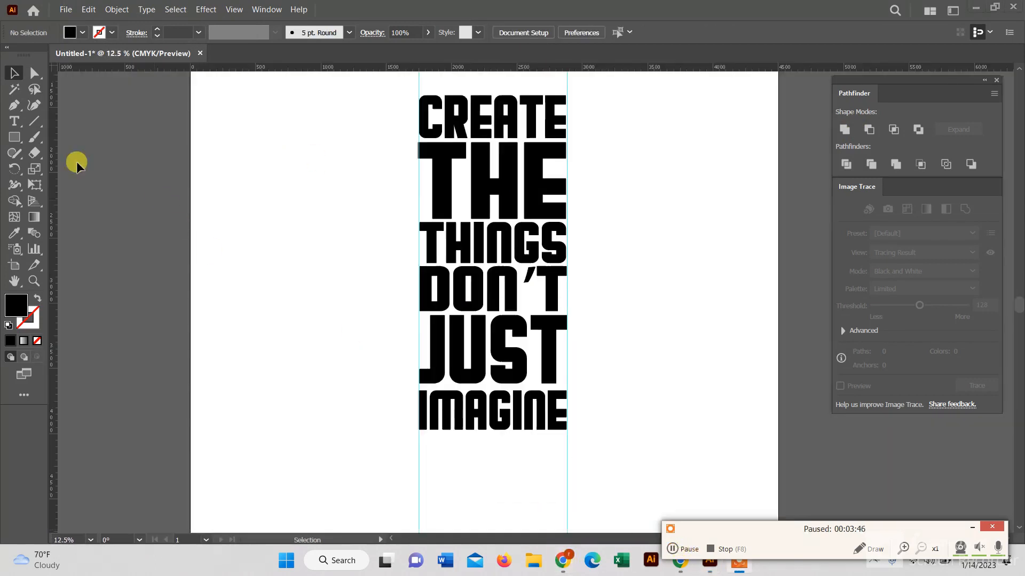
Set a white fill and draw a diagonal Pen line from the upper left of CREATE to right of the top of THINGS.
{"action": "left_click_drag", "start_coordinate": [15, 105], "coordinate": [62, 107]}
{"action": "scroll", "coordinate": [435, 137], "scroll_direction": "up", "scroll_amount": 1}
{"action": "left_click", "coordinate": [83, 32]}
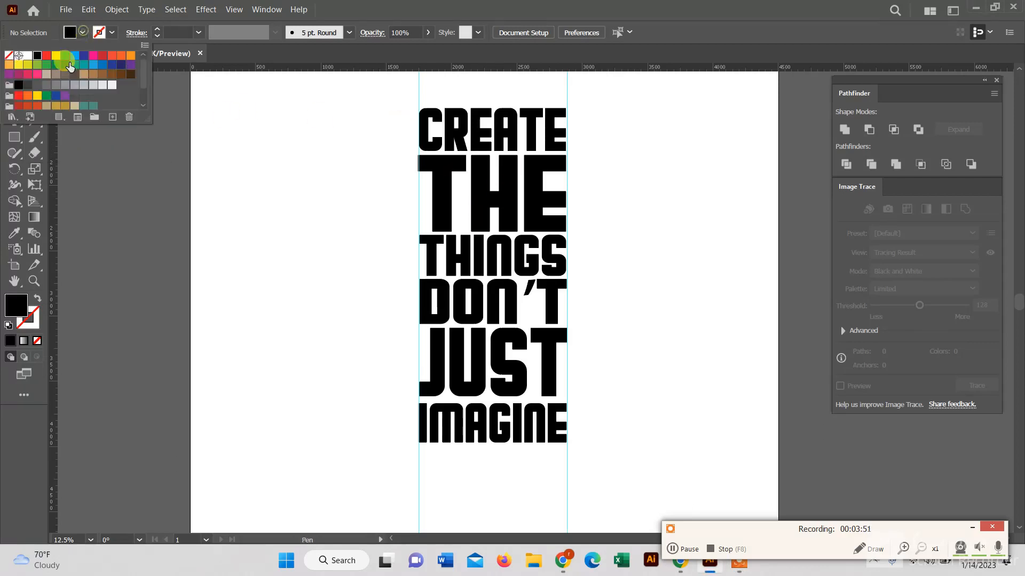
{"action": "left_click", "coordinate": [27, 55]}
{"action": "left_click", "coordinate": [401, 100]}
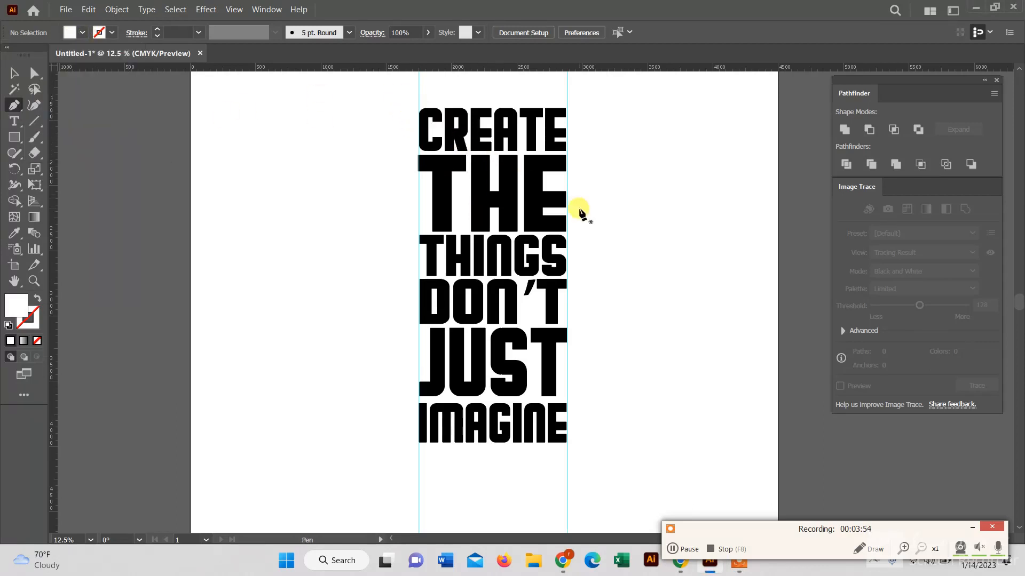
{"action": "left_click", "coordinate": [389, 103]}
{"action": "left_click", "coordinate": [623, 246]}
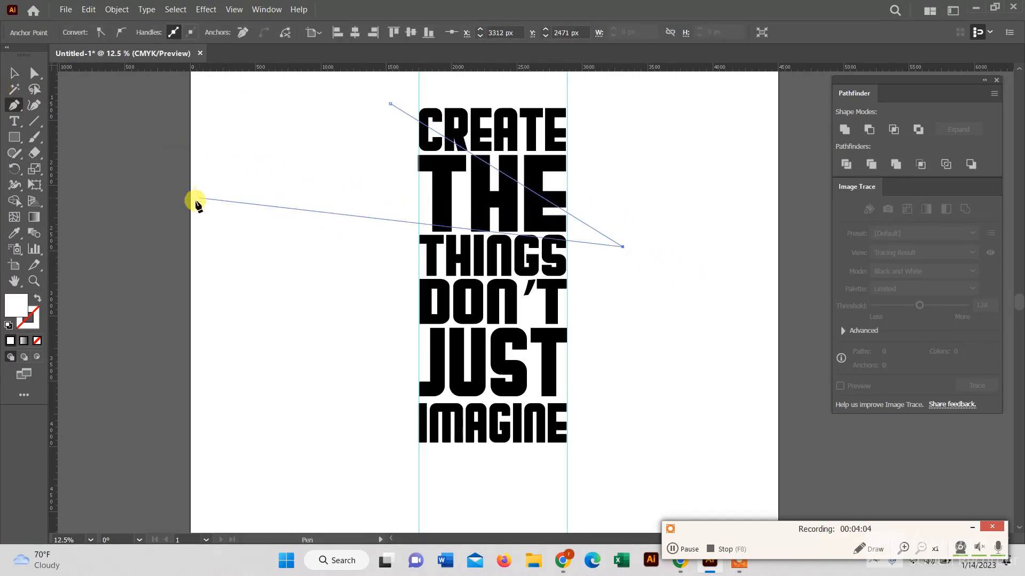
{"action": "left_click", "coordinate": [13, 70]}
Draw a second parallel diagonal Pen line from left of THE down to right of the upper part of JUST.
{"action": "left_click", "coordinate": [13, 106]}
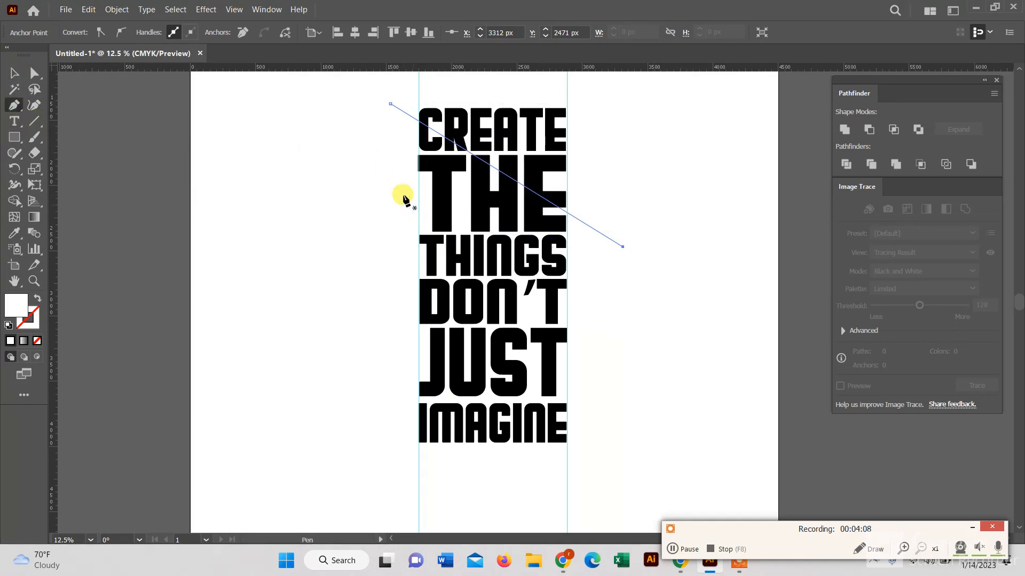
{"action": "left_click", "coordinate": [403, 197]}
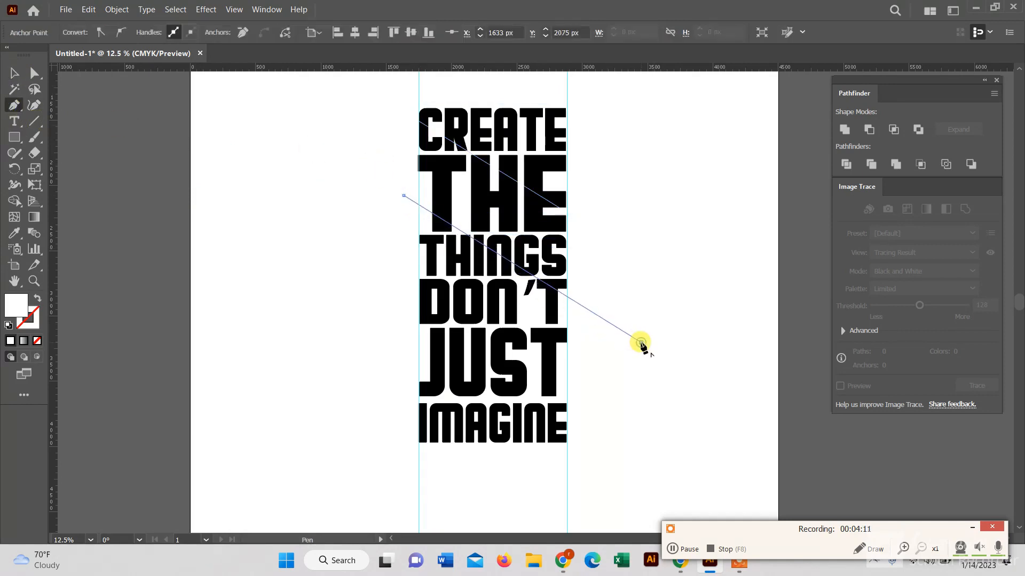
{"action": "left_click", "coordinate": [641, 342]}
{"action": "left_click", "coordinate": [18, 78]}
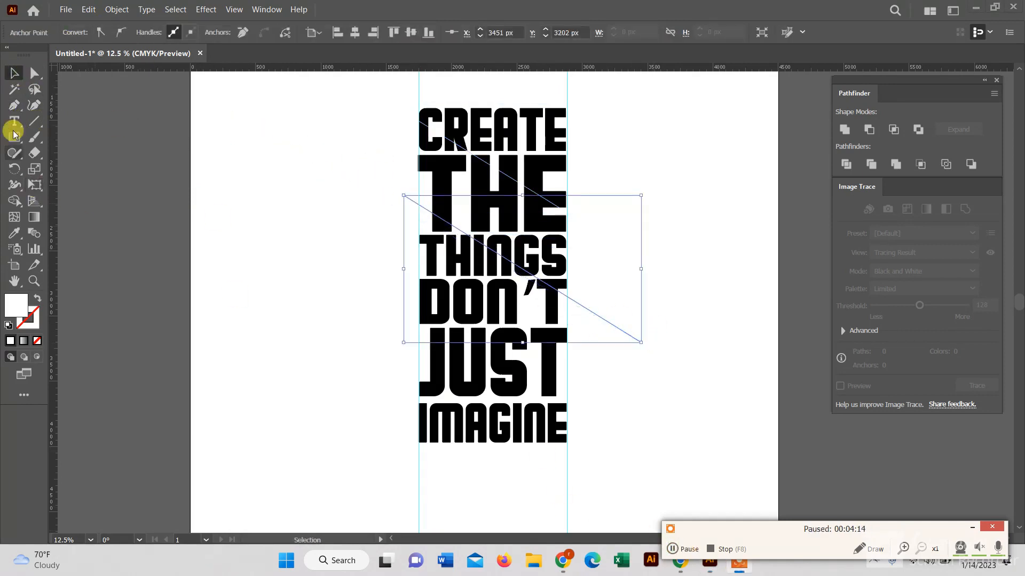
Draw a third parallel diagonal Pen line from left of DON'T down to right of IMAGINE.
{"action": "left_click", "coordinate": [13, 106]}
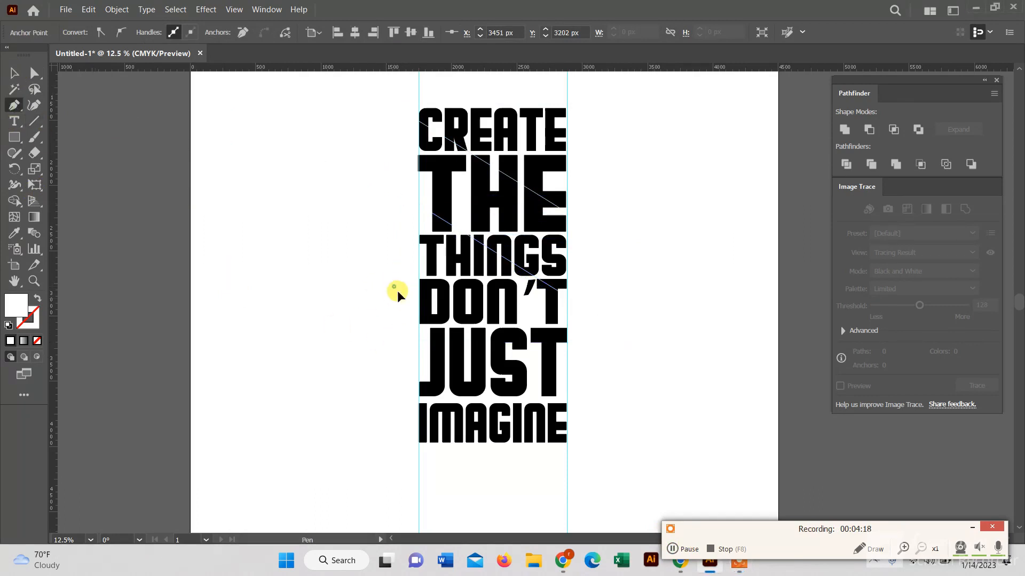
{"action": "left_click", "coordinate": [393, 287]}
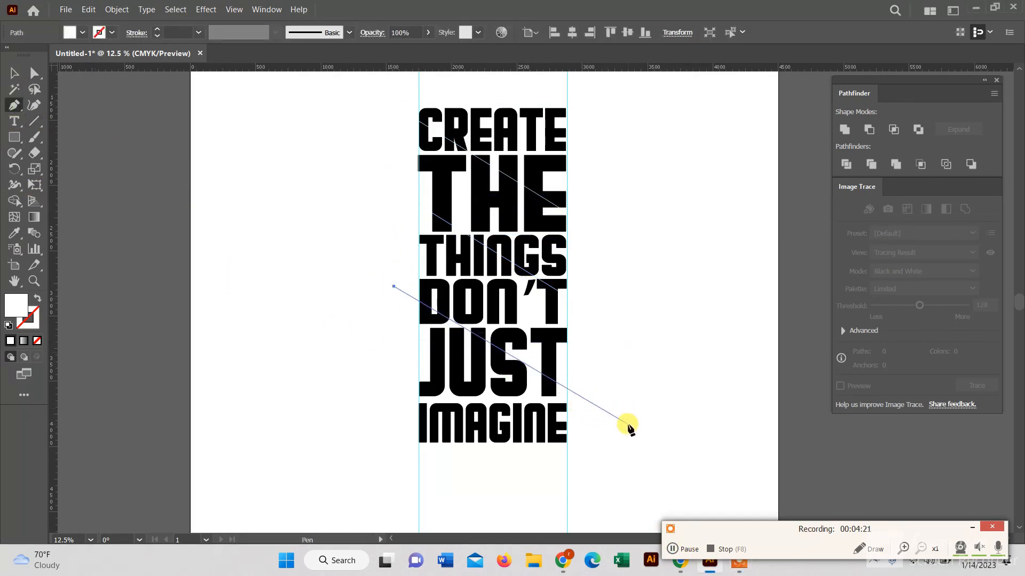
{"action": "left_click", "coordinate": [627, 425]}
Draw a fourth parallel diagonal Pen line from left of JUST to just below the right end of IMAGINE.
{"action": "left_click", "coordinate": [15, 109]}
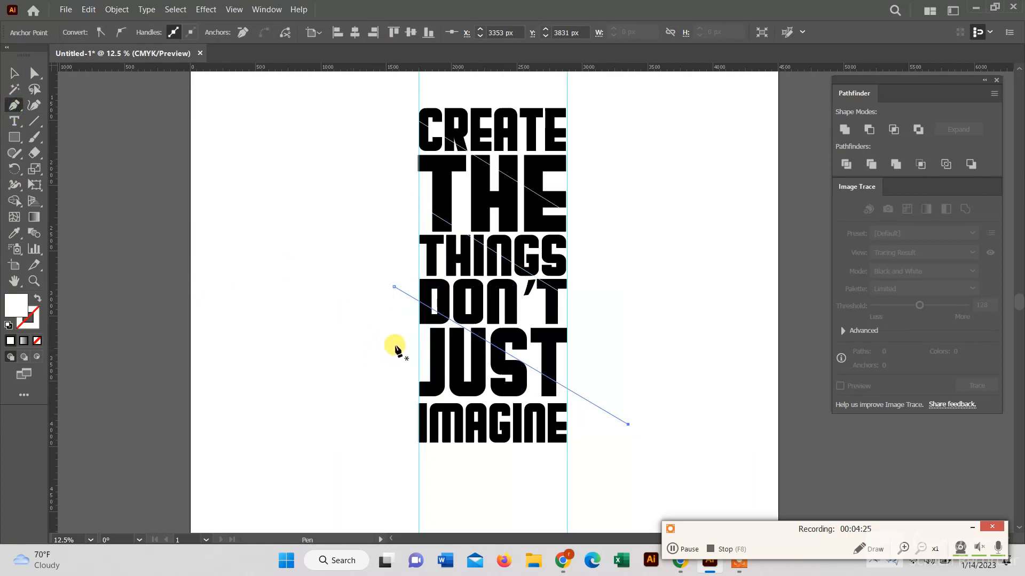
{"action": "left_click", "coordinate": [391, 347]}
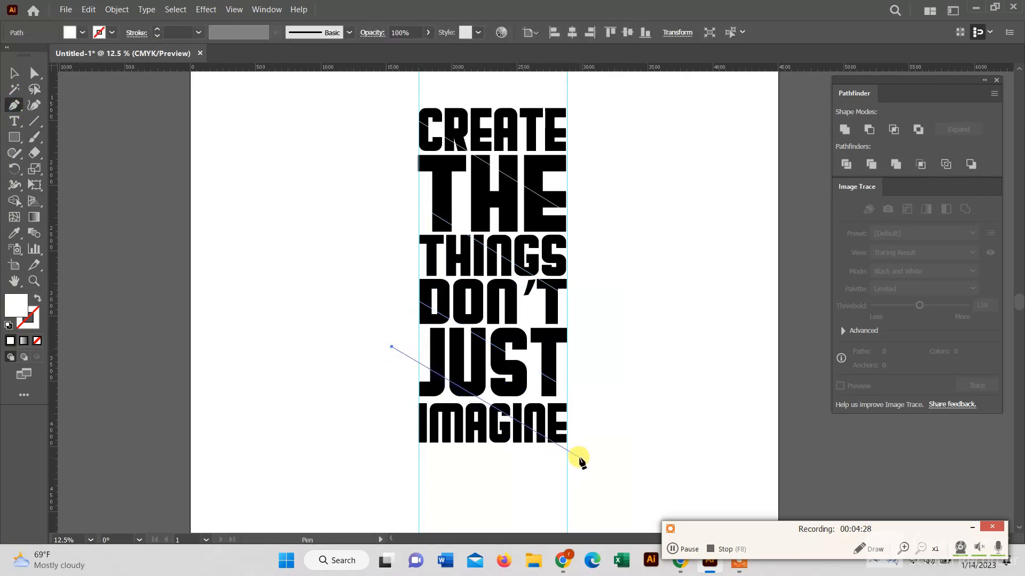
{"action": "left_click", "coordinate": [584, 463]}
{"action": "left_click", "coordinate": [15, 73]}
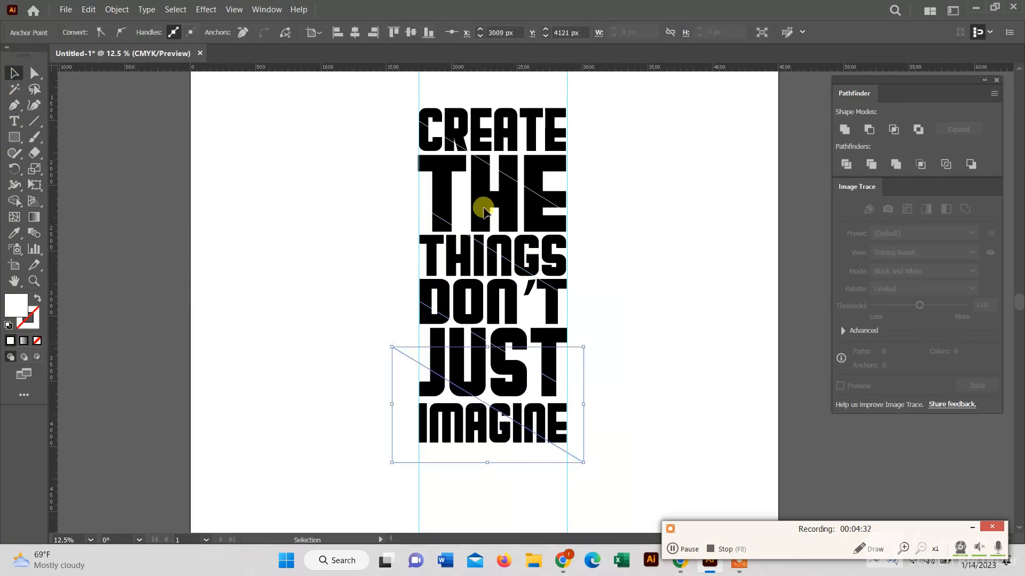
Nudge the diagonal line crossing CREATE and THE slightly right and up.
{"action": "scroll", "coordinate": [426, 154], "scroll_direction": "up", "scroll_amount": 2}
{"action": "left_click", "coordinate": [411, 180]}
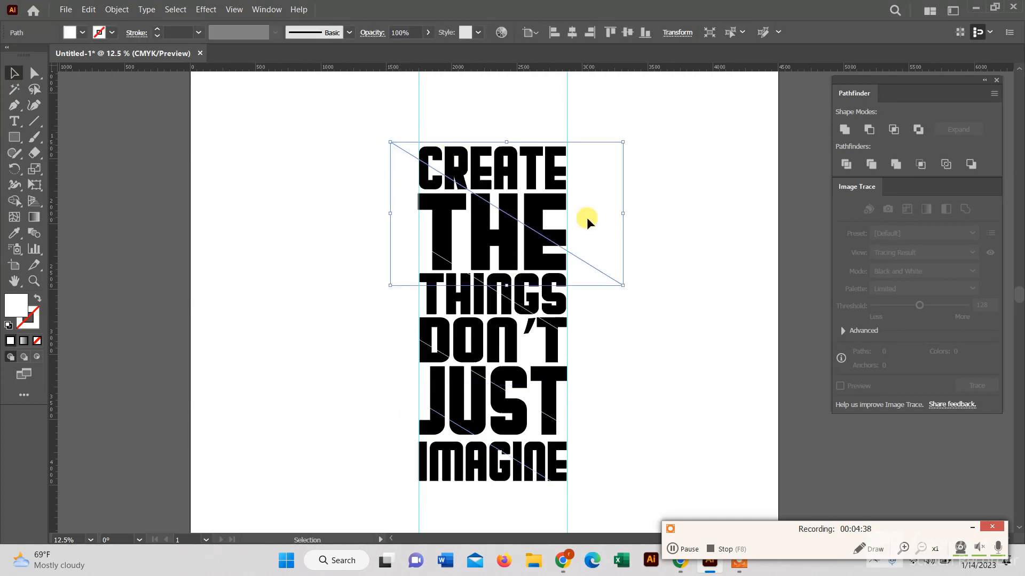
{"action": "key", "text": "Right"}
{"action": "key", "text": "Up"}
{"action": "key", "text": "Up"}
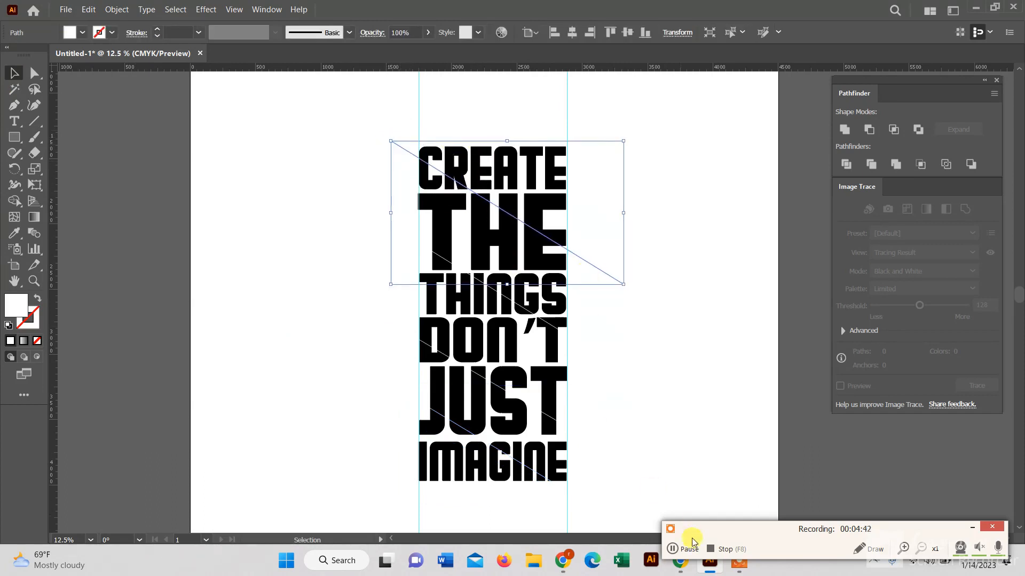
{"action": "left_click", "coordinate": [677, 548]}
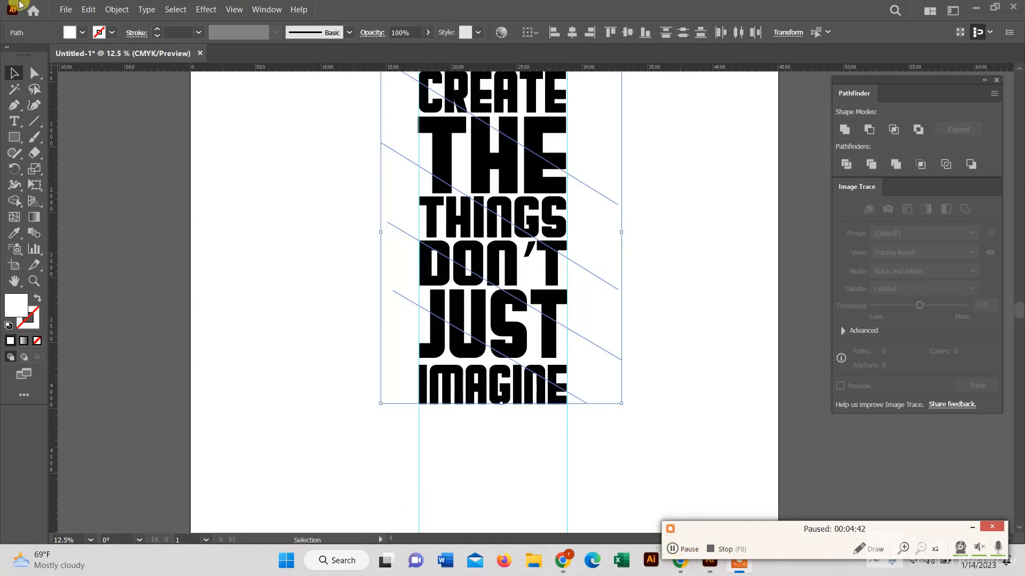
Select all letters and diagonal lines and choose an orange-red fill for the Shape Builder.
{"action": "scroll", "coordinate": [185, 121], "scroll_direction": "up", "scroll_amount": 5}
{"action": "left_click_drag", "start_coordinate": [277, 87], "coordinate": [663, 453]}
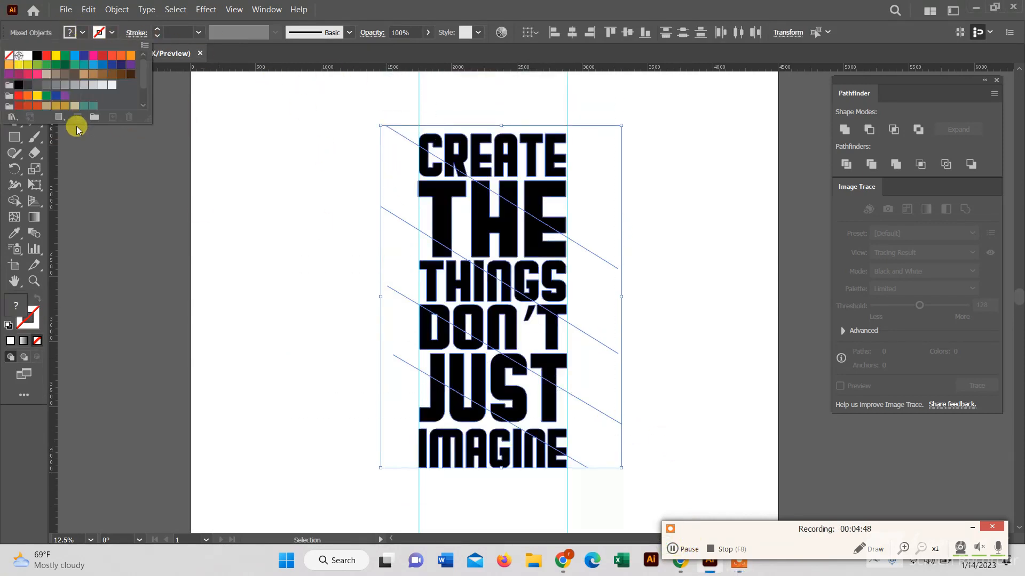
{"action": "scroll", "coordinate": [34, 109], "scroll_direction": "down", "scroll_amount": 2}
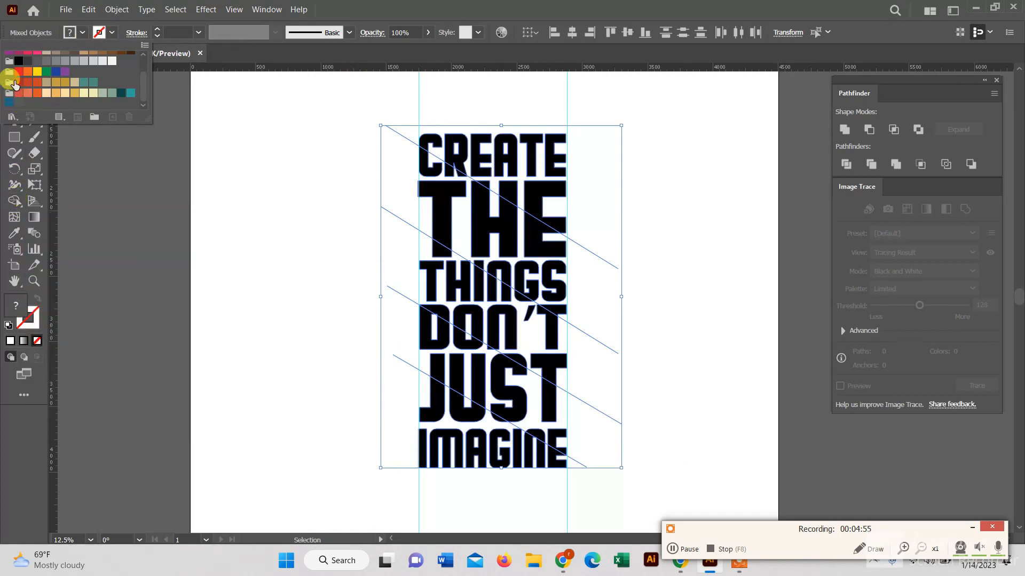
{"action": "left_click", "coordinate": [19, 82]}
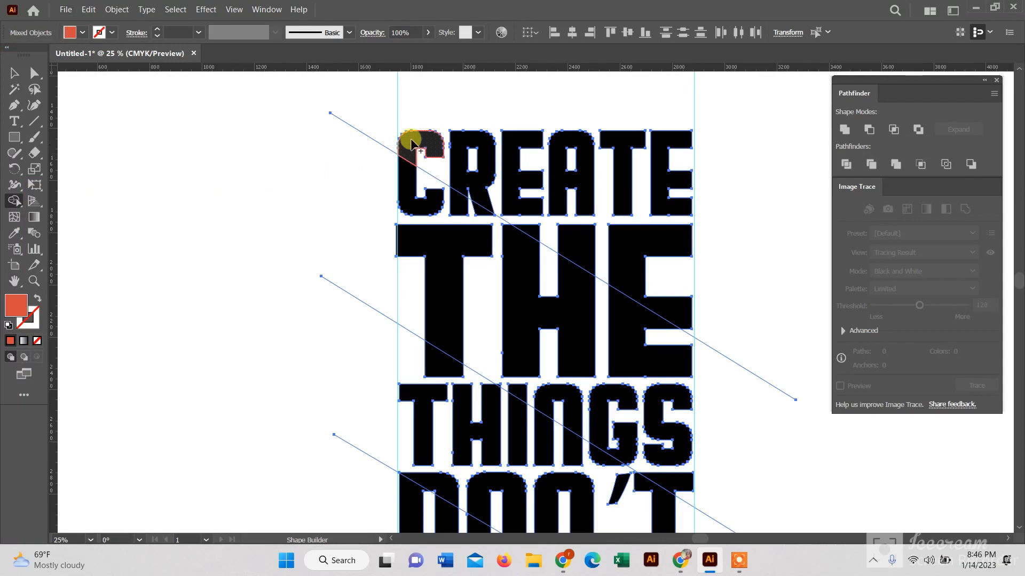
Try colouring the parts of C, R and E above the top diagonal line orange-red with the Shape Builder.
{"action": "left_click", "coordinate": [424, 143]}
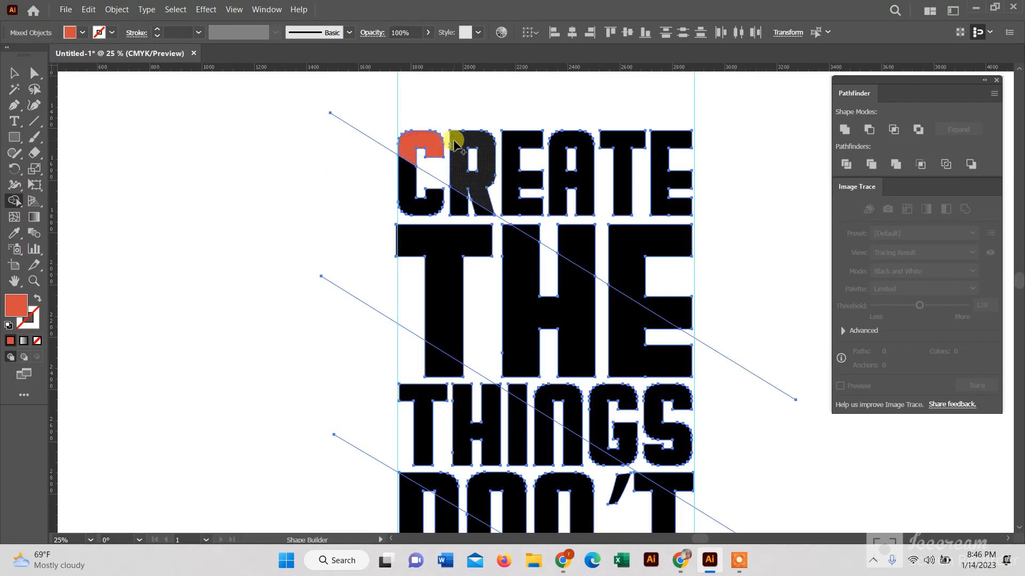
{"action": "left_click", "coordinate": [455, 155]}
{"action": "left_click", "coordinate": [528, 171]}
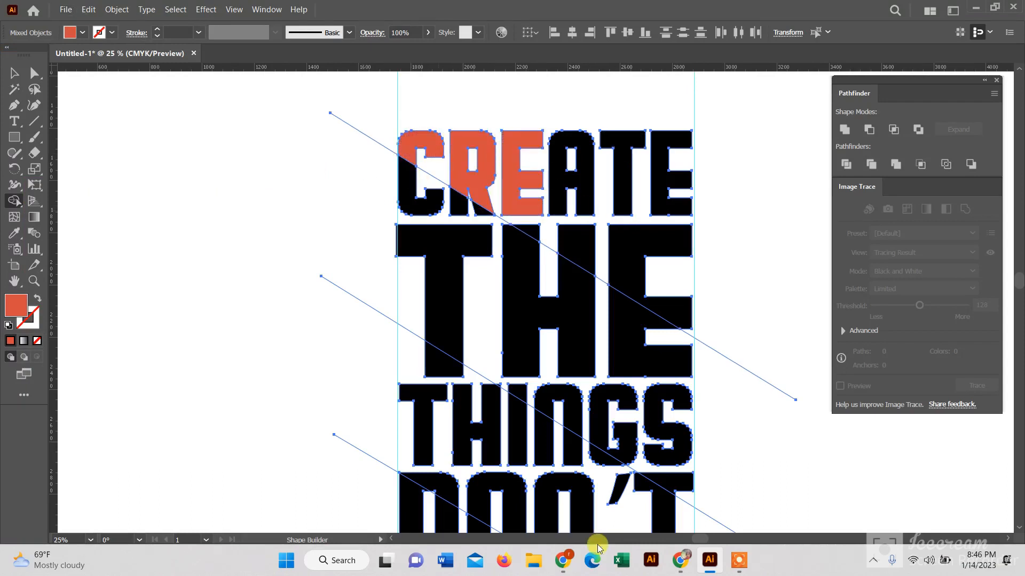
{"action": "left_click", "coordinate": [736, 560]}
{"action": "left_click", "coordinate": [677, 551]}
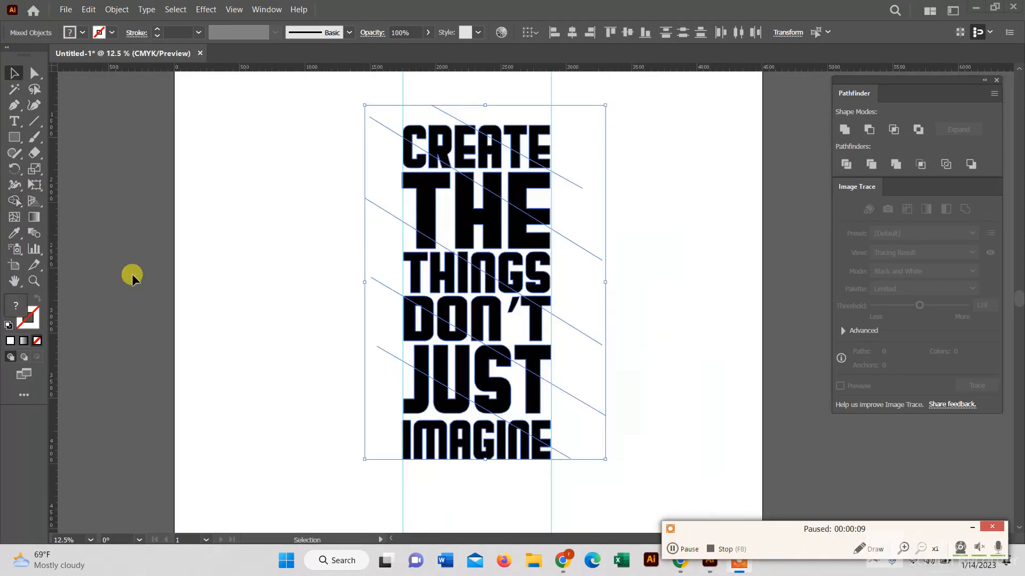
Set the Shape Builder fill to dark red with all letters and diagonal lines still selected.
{"action": "key", "text": "F7"}
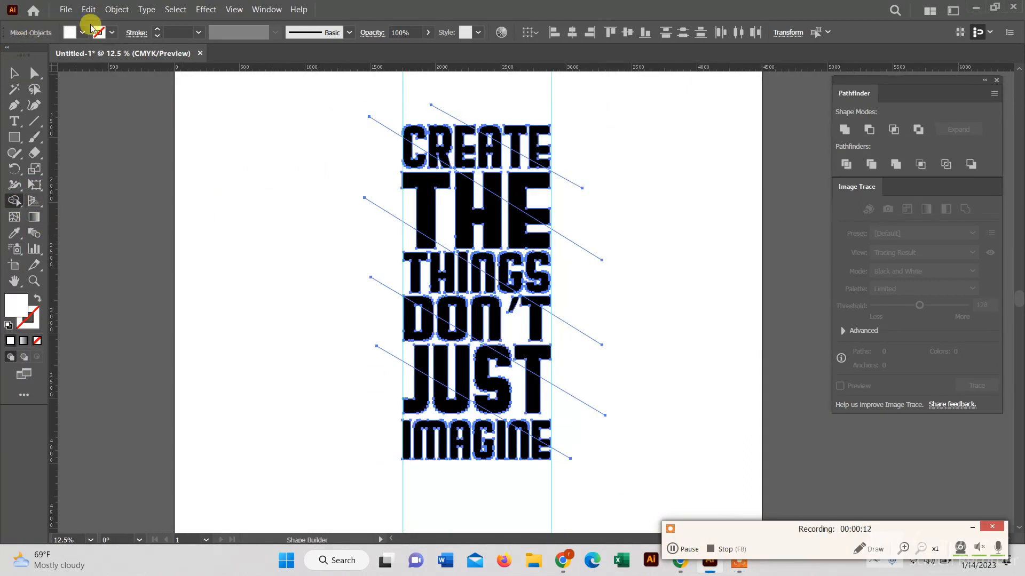
{"action": "left_click", "coordinate": [82, 33]}
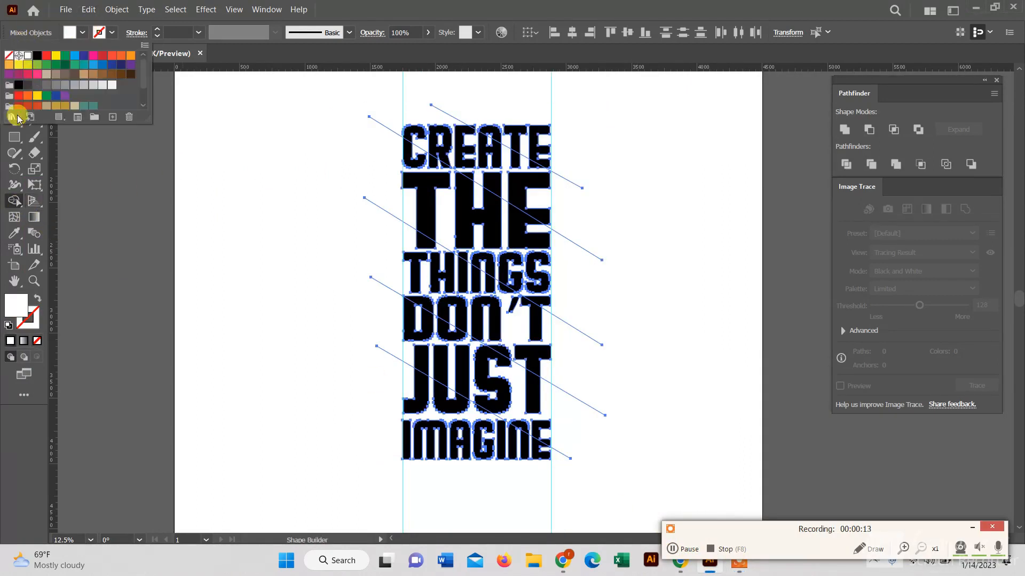
{"action": "left_click", "coordinate": [19, 95]}
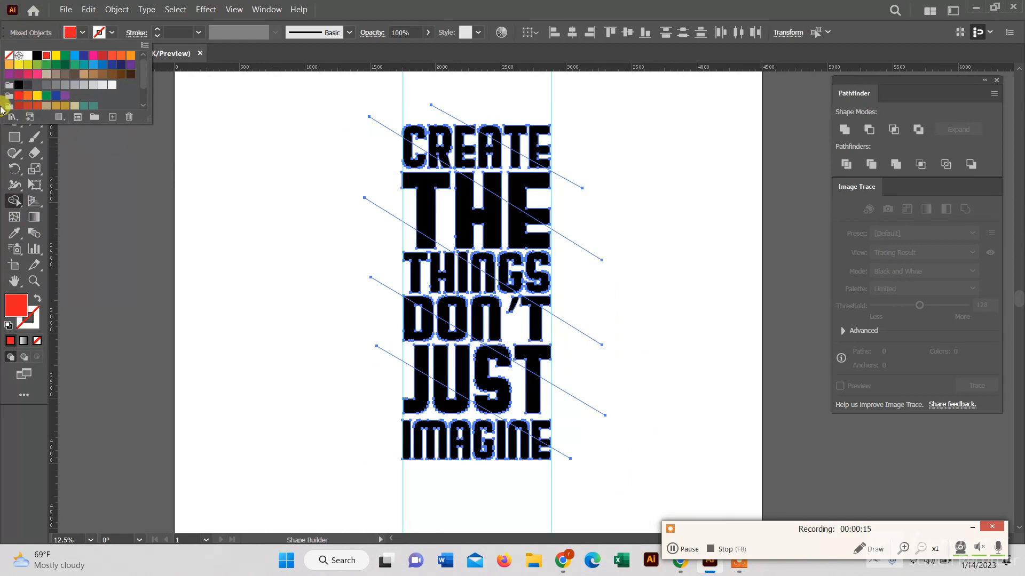
{"action": "left_click", "coordinate": [19, 107]}
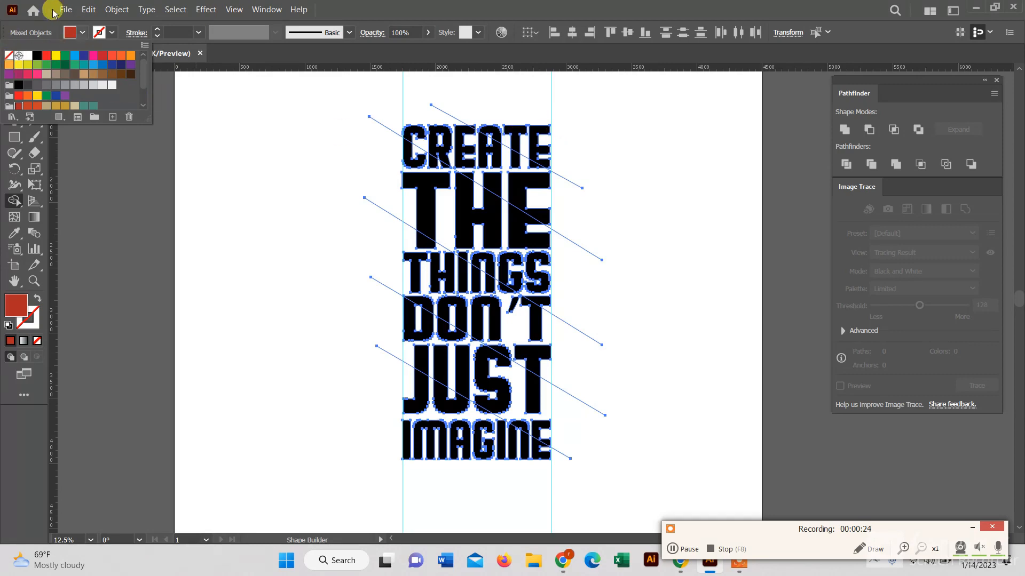
{"action": "left_click", "coordinate": [83, 164]}
{"action": "left_click", "coordinate": [12, 73]}
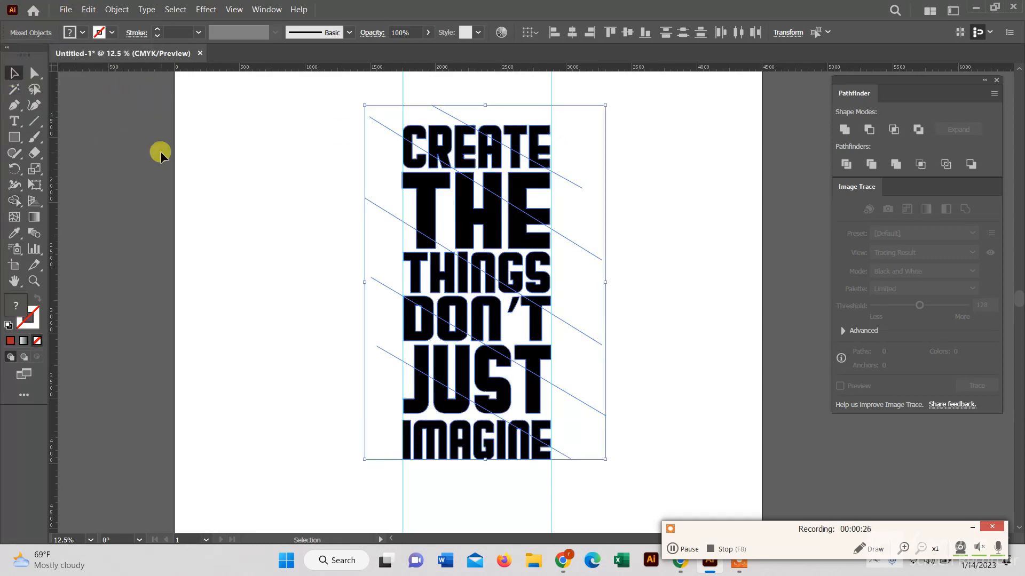
Try colouring the parts of C and R in CREATE between the top two diagonal lines dark red with the Shape Builder.
{"action": "left_click", "coordinate": [16, 200]}
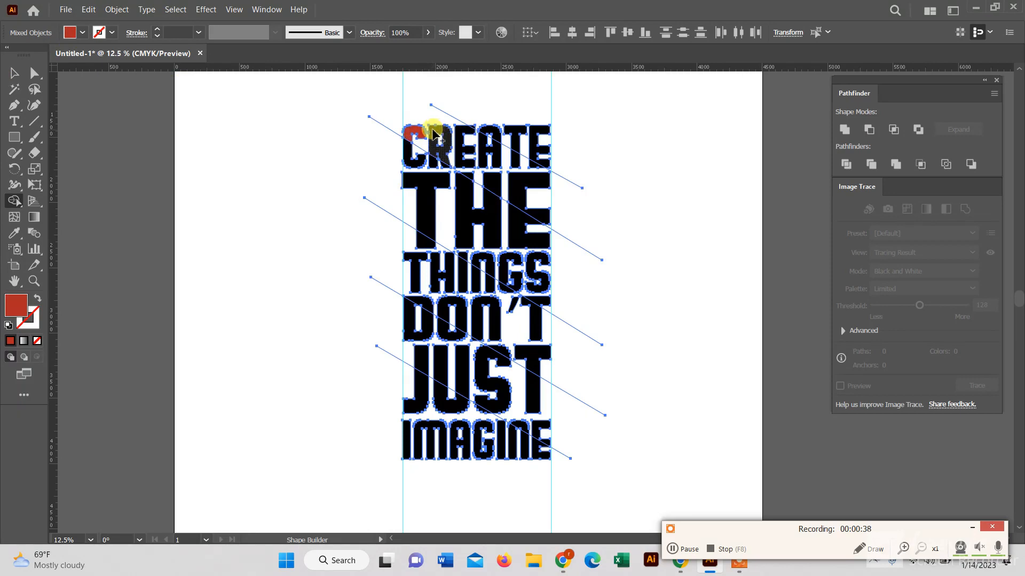
{"action": "scroll", "coordinate": [433, 130], "scroll_direction": "up", "scroll_amount": 2}
{"action": "left_click", "coordinate": [435, 132]}
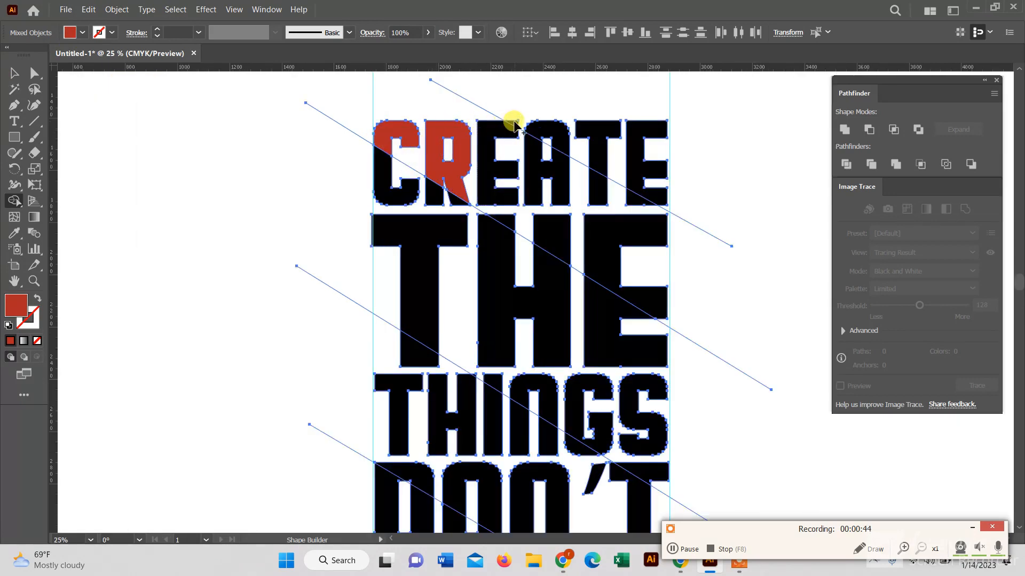
{"action": "key", "text": "ctrl+z"}
{"action": "key", "text": "ctrl+z"}
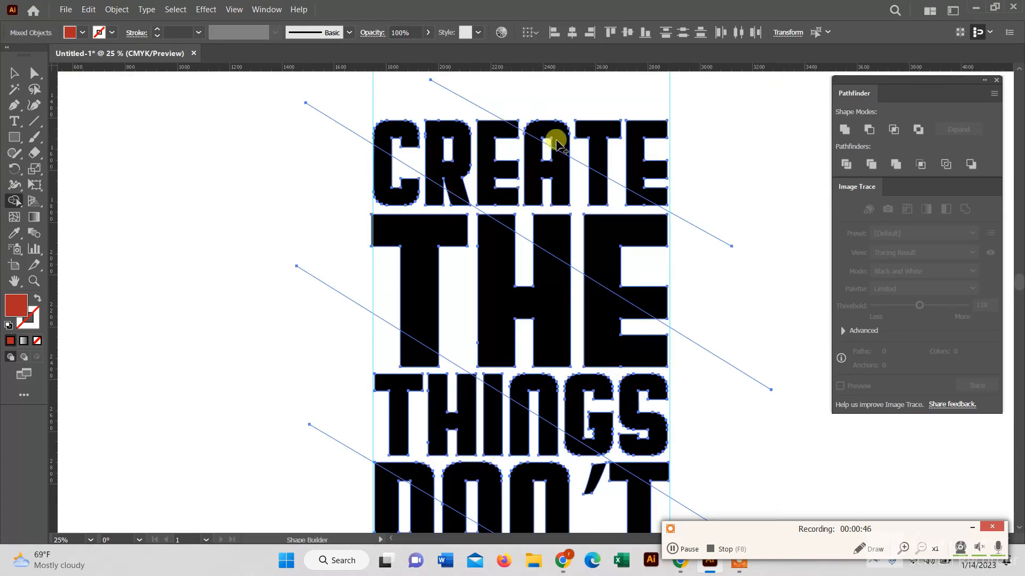
Colour the parts of E, A, T and E in CREATE above the top diagonal line dark red with the Shape Builder.
{"action": "scroll", "coordinate": [555, 141], "scroll_direction": "up", "scroll_amount": 2}
{"action": "left_click", "coordinate": [497, 122]}
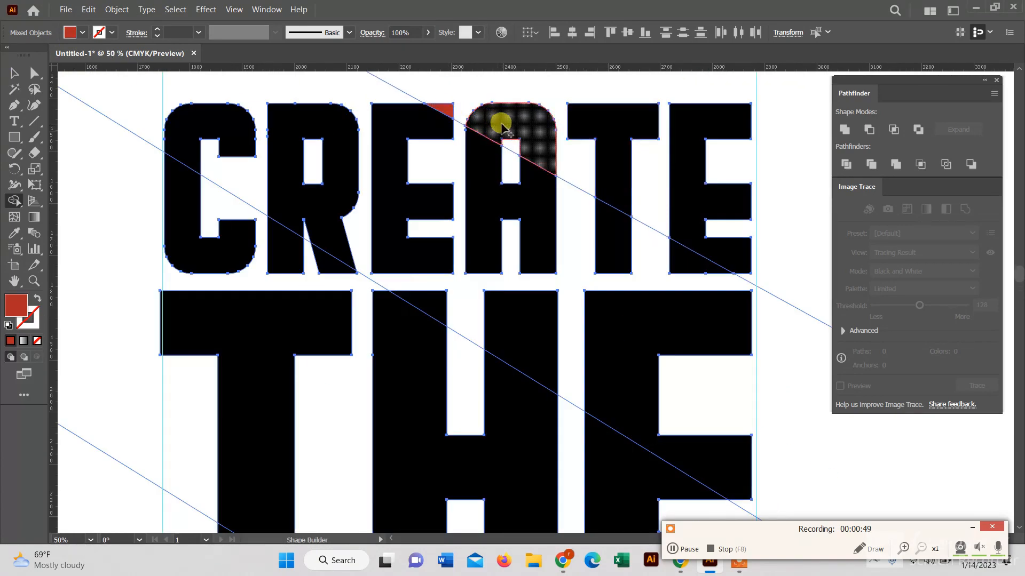
{"action": "left_click", "coordinate": [593, 126]}
{"action": "left_click", "coordinate": [685, 146]}
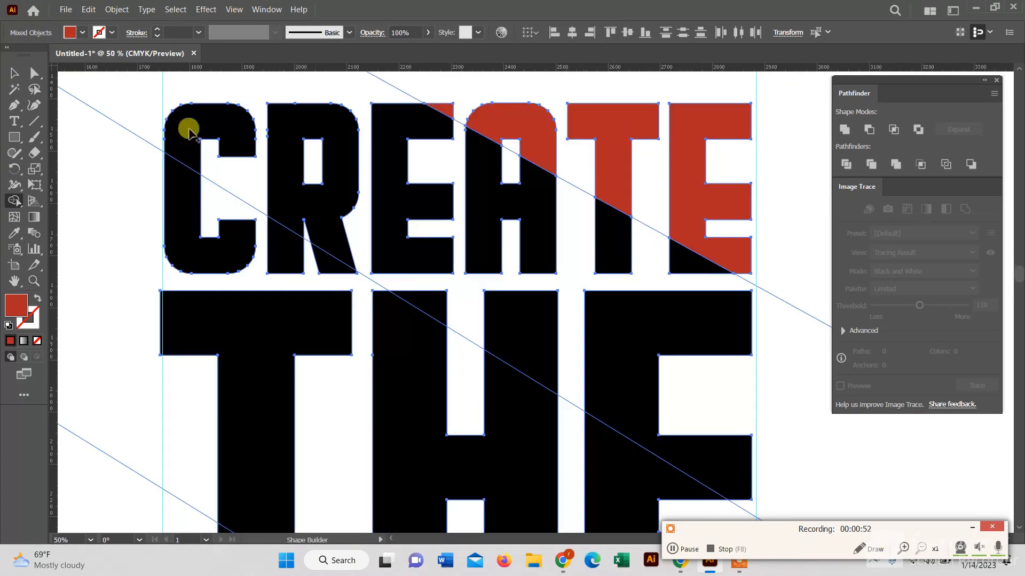
Try colouring the upper part of the C in CREATE with an orange-red fill using the Shape Builder.
{"action": "scroll", "coordinate": [155, 118], "scroll_direction": "down", "scroll_amount": 1}
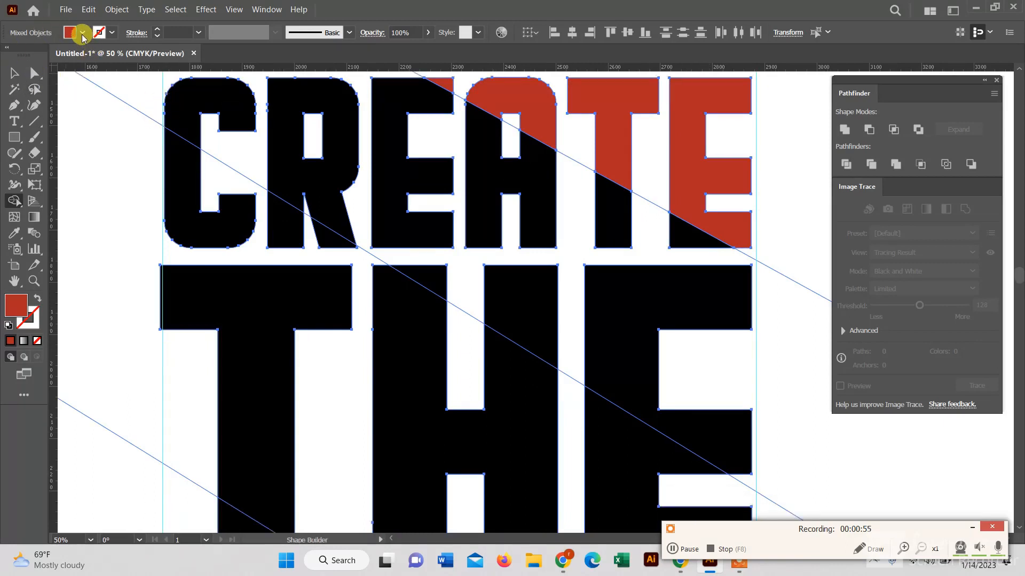
{"action": "left_click", "coordinate": [83, 33]}
{"action": "left_click", "coordinate": [27, 105]}
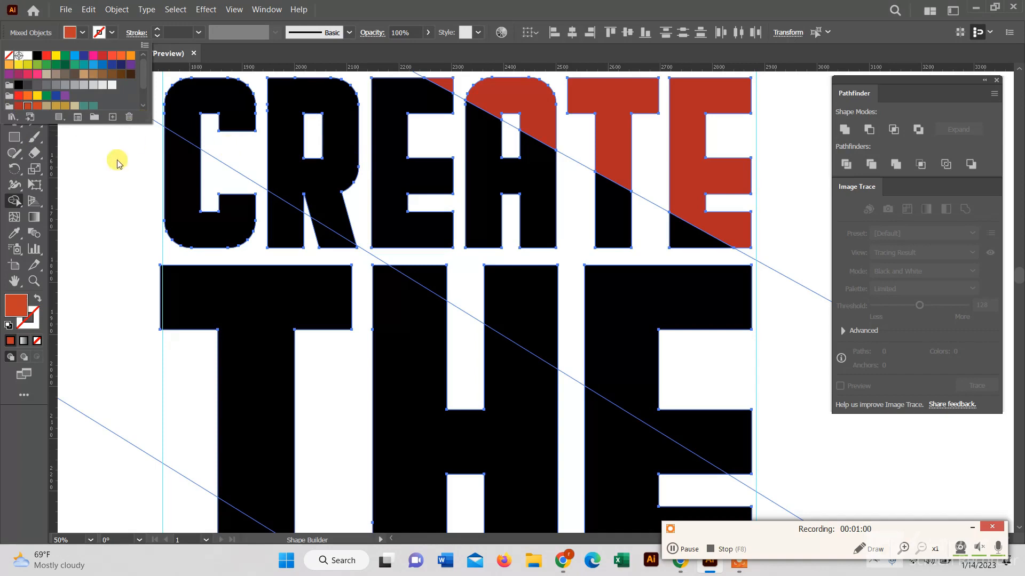
{"action": "scroll", "coordinate": [184, 130], "scroll_direction": "up", "scroll_amount": 3}
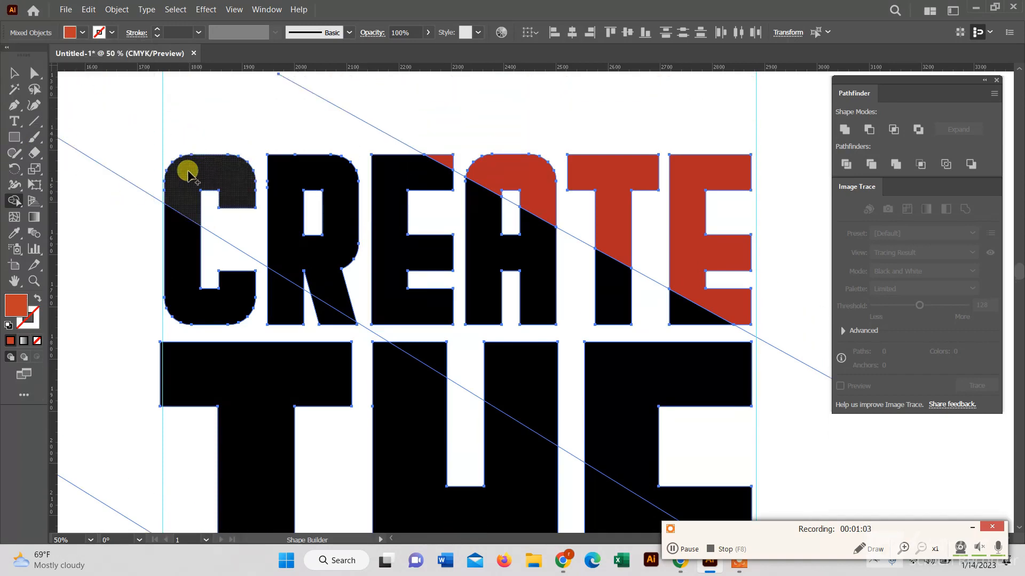
{"action": "left_click", "coordinate": [188, 173]}
{"action": "key", "text": "ctrl+z"}
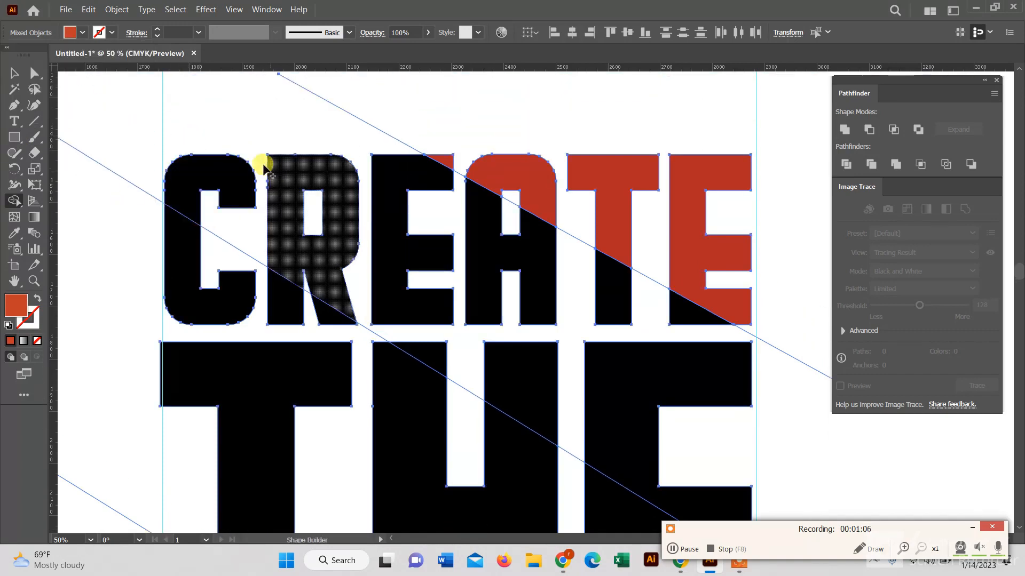
Colour the parts of CREATE between the top two diagonal lines light orange-red with the Shape Builder.
{"action": "left_click", "coordinate": [82, 32]}
{"action": "scroll", "coordinate": [30, 110], "scroll_direction": "down", "scroll_amount": 2}
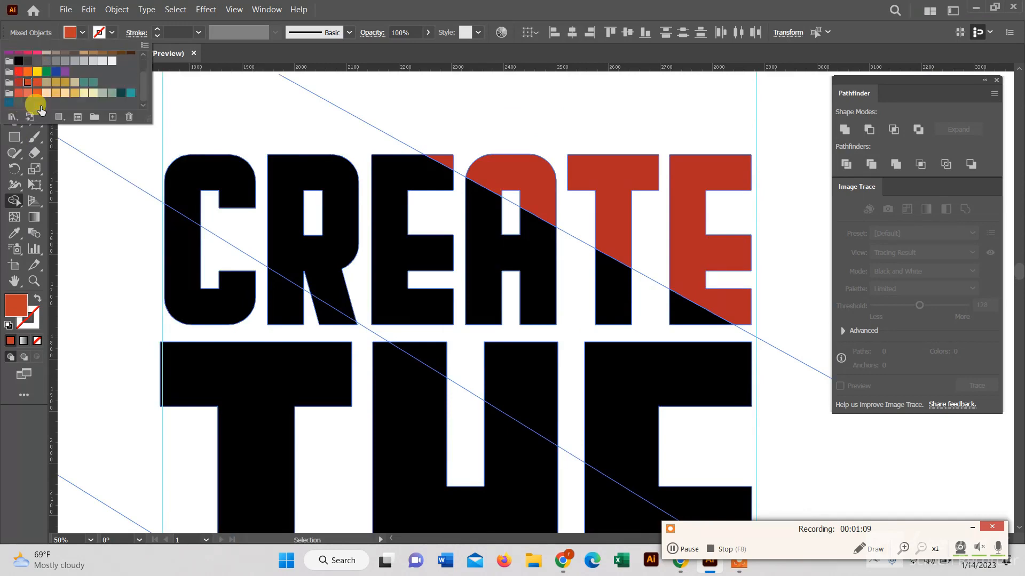
{"action": "left_click", "coordinate": [30, 83]}
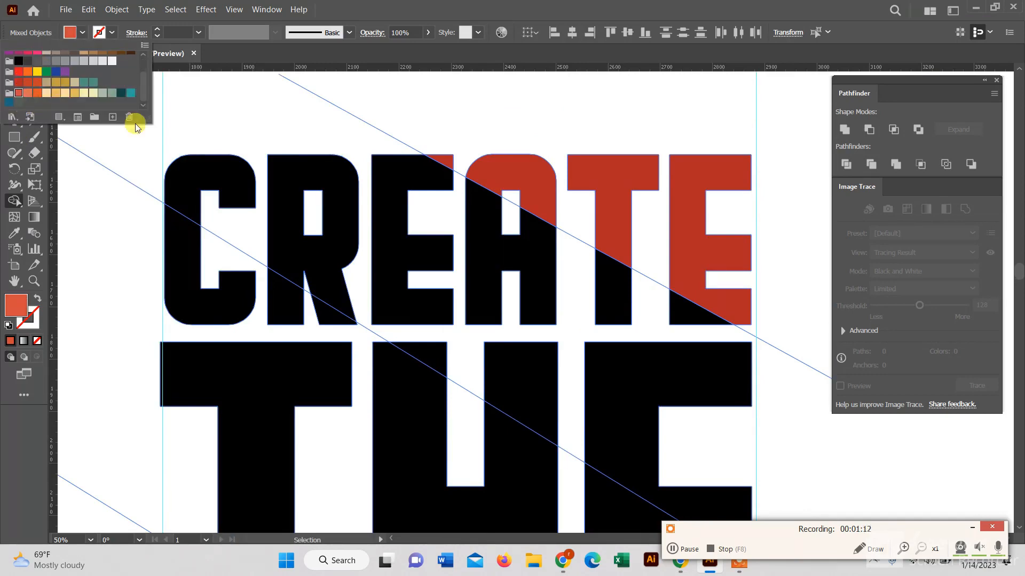
{"action": "left_click", "coordinate": [207, 176]}
{"action": "left_click", "coordinate": [188, 174]}
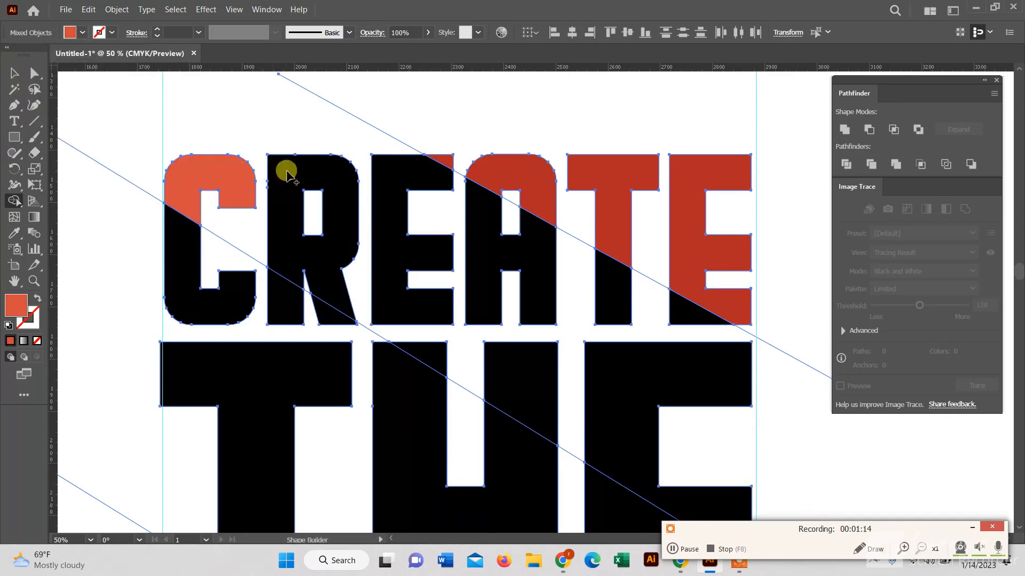
{"action": "left_click", "coordinate": [328, 168]}
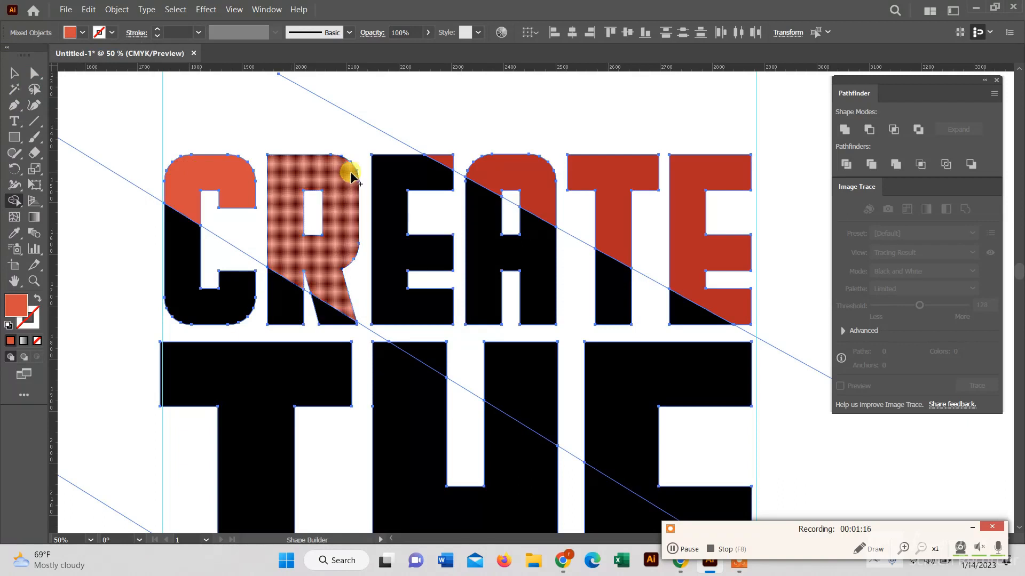
{"action": "left_click", "coordinate": [382, 184]}
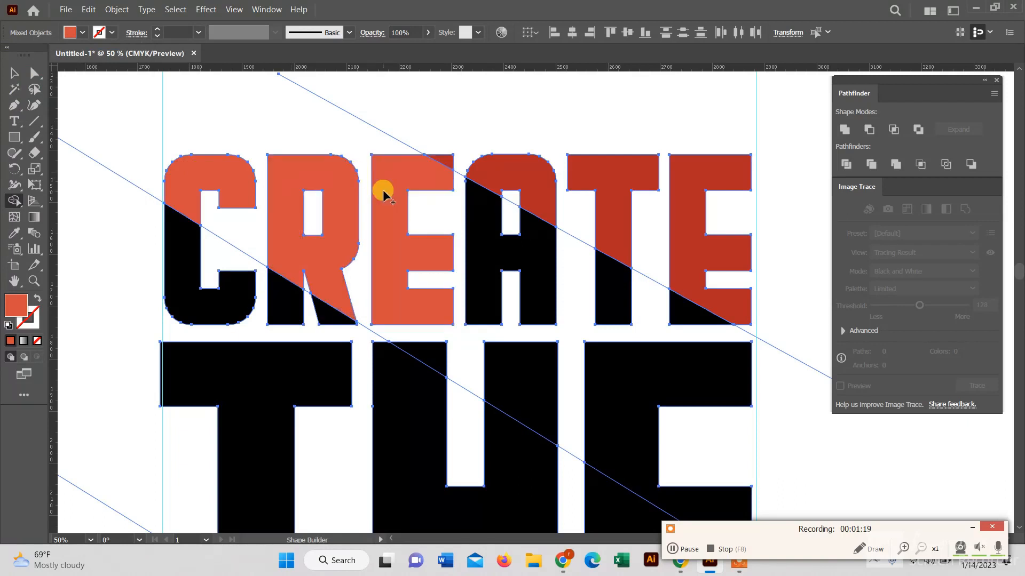
{"action": "left_click", "coordinate": [479, 294]}
{"action": "left_click", "coordinate": [598, 315]}
{"action": "left_click", "coordinate": [677, 319]}
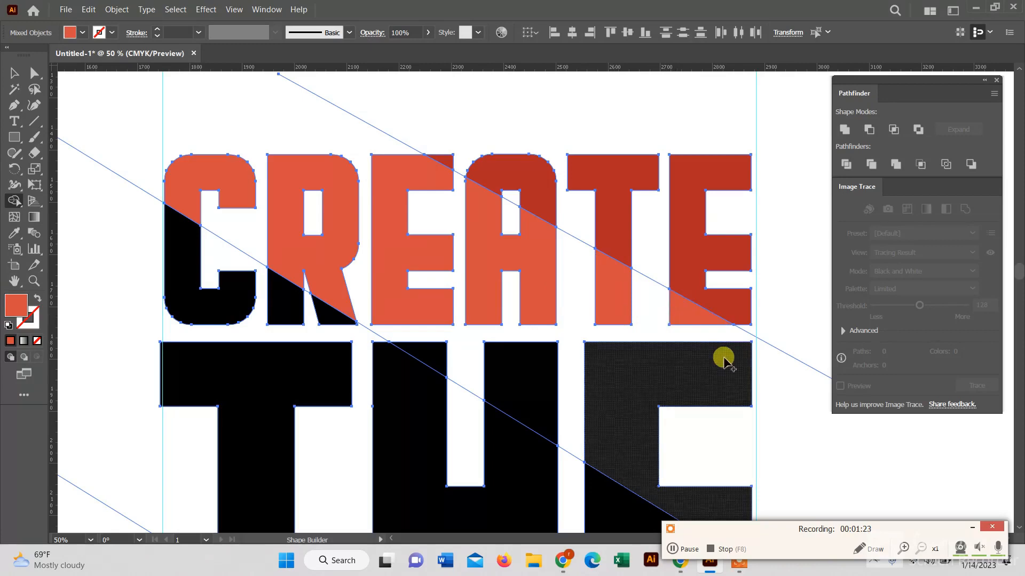
Set the fill to light peach and colour the parts of C and R in CREATE below the second diagonal line.
{"action": "scroll", "coordinate": [723, 359], "scroll_direction": "down", "scroll_amount": 1}
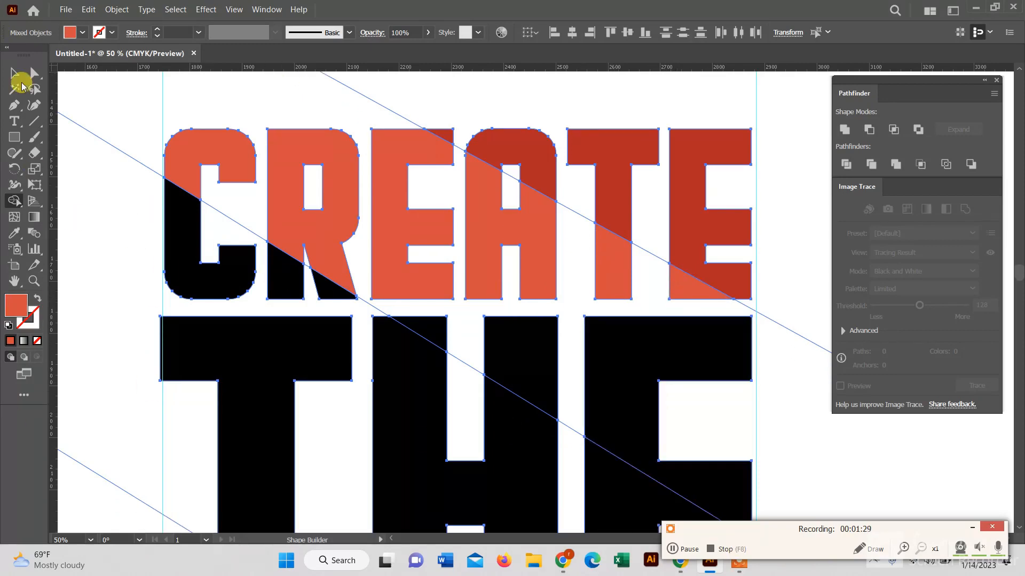
{"action": "left_click", "coordinate": [70, 33]}
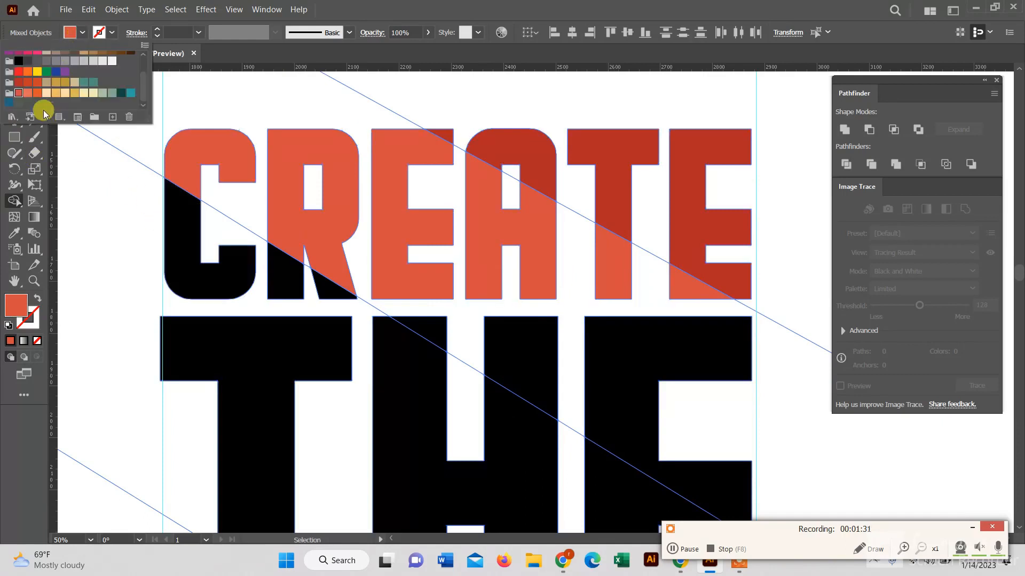
{"action": "left_click", "coordinate": [28, 94]}
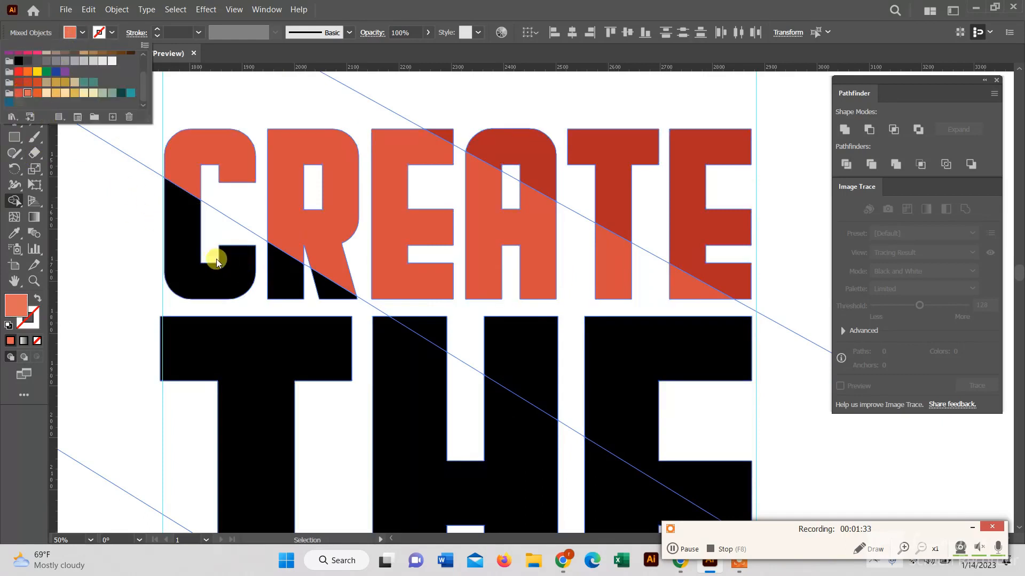
{"action": "left_click", "coordinate": [45, 94]}
{"action": "left_click", "coordinate": [183, 259]}
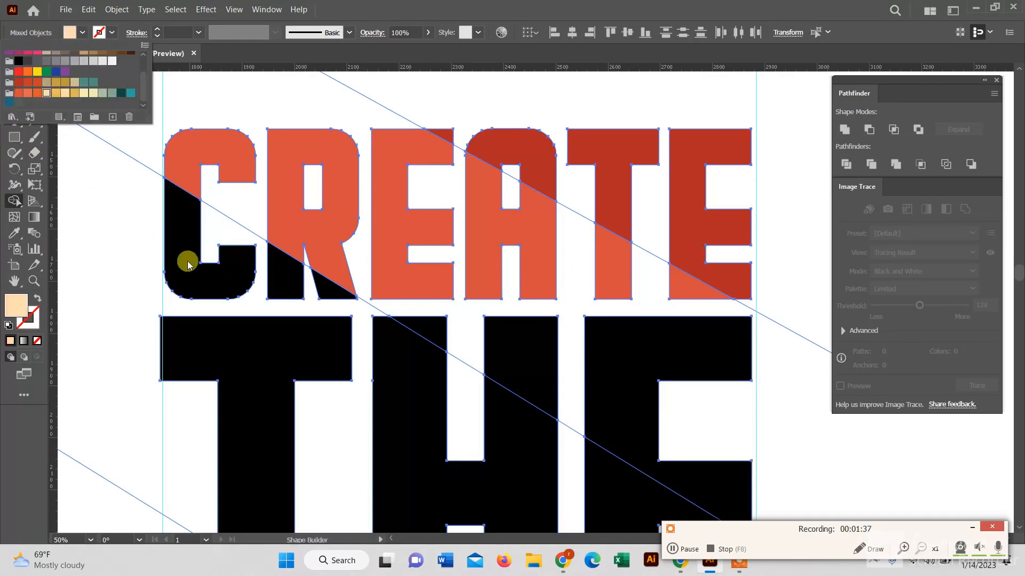
{"action": "left_click", "coordinate": [183, 258]}
{"action": "left_click", "coordinate": [276, 280]}
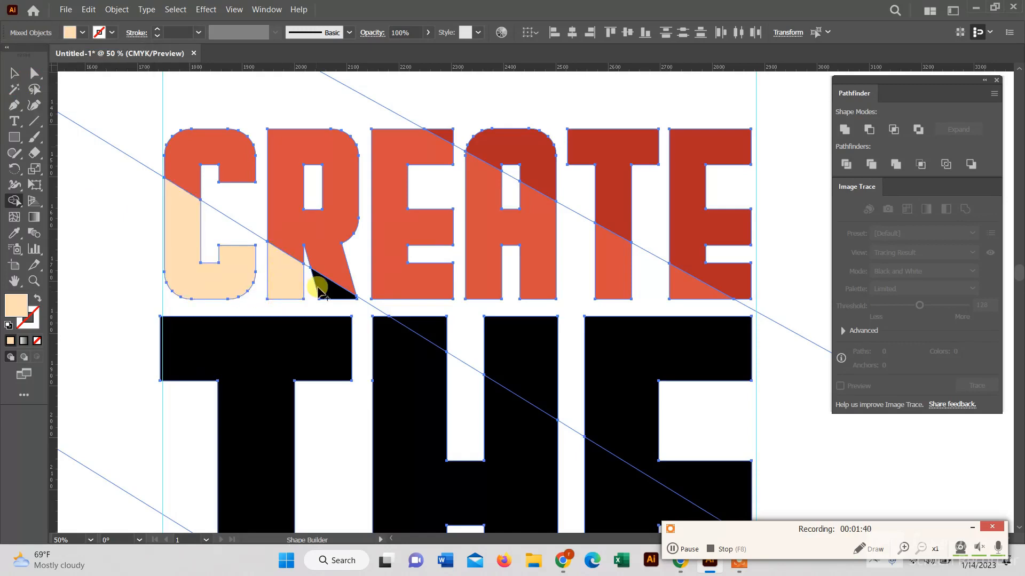
Colour the parts of T, H and E in THE between the second and third diagonal lines light peach.
{"action": "scroll", "coordinate": [374, 315], "scroll_direction": "down", "scroll_amount": 2}
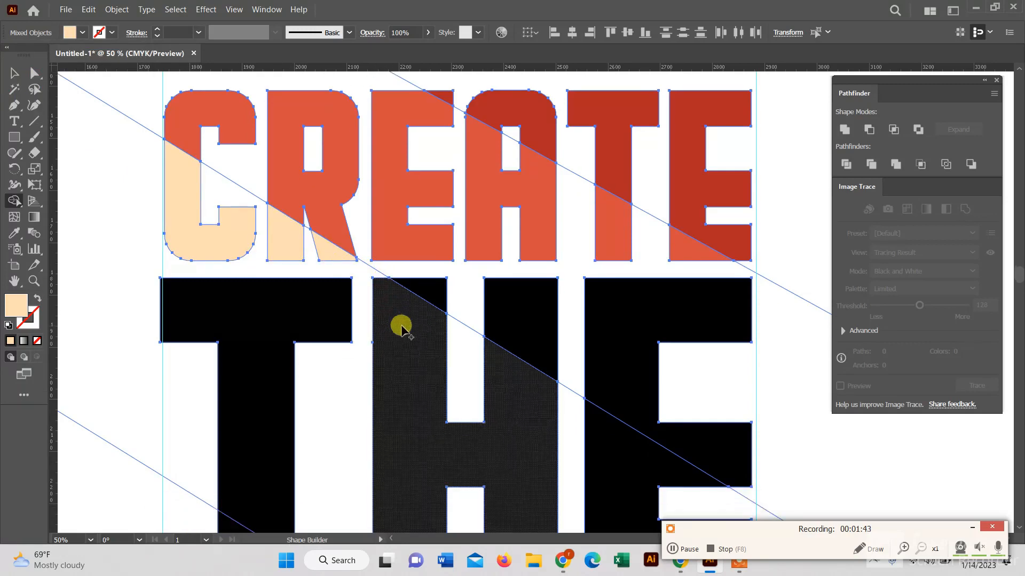
{"action": "scroll", "coordinate": [390, 318], "scroll_direction": "down", "scroll_amount": 2}
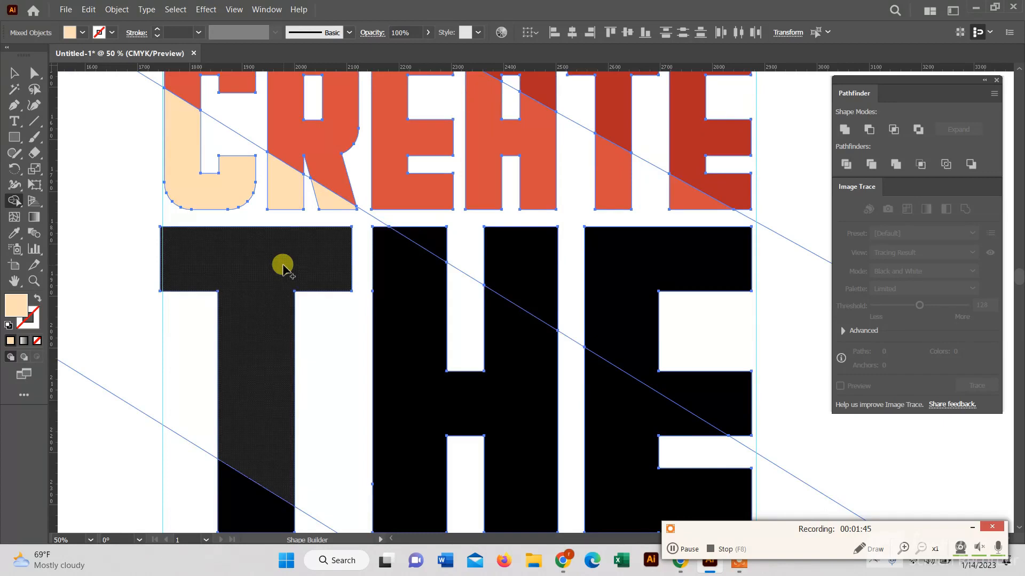
{"action": "left_click", "coordinate": [283, 265]}
{"action": "left_click", "coordinate": [464, 322]}
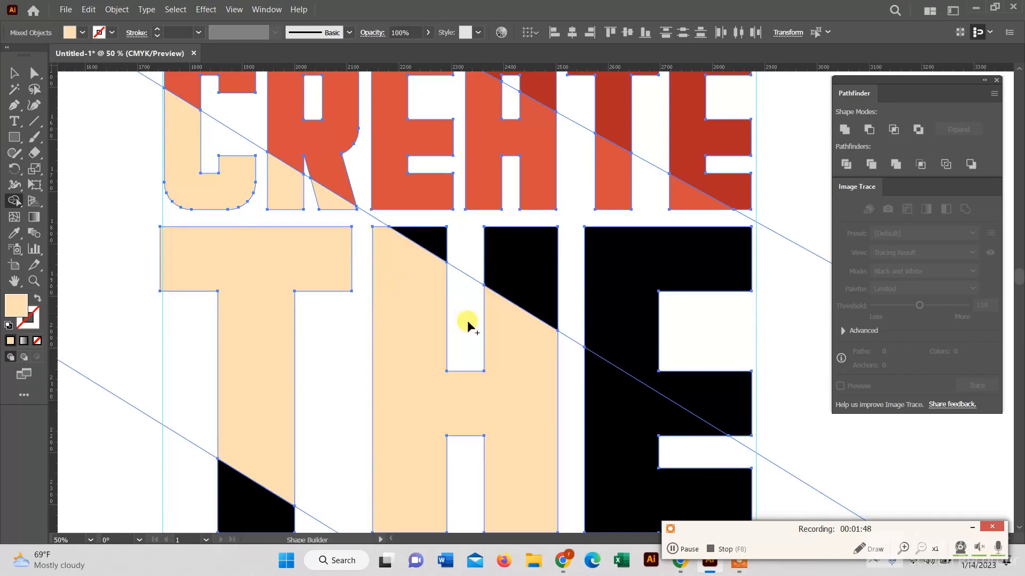
{"action": "scroll", "coordinate": [465, 323], "scroll_direction": "down", "scroll_amount": 2}
{"action": "left_click", "coordinate": [619, 396]}
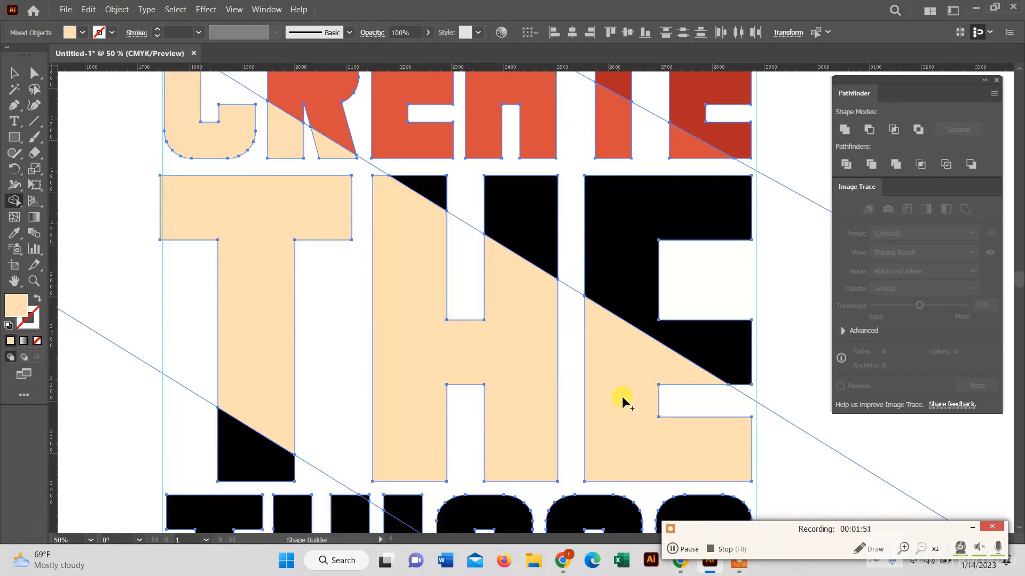
Colour the parts of I, N, G and S in THINGS and the T in DON'T above the third diagonal line light peach.
{"action": "scroll", "coordinate": [622, 396], "scroll_direction": "down", "scroll_amount": 5}
{"action": "left_click", "coordinate": [458, 408]}
{"action": "left_click", "coordinate": [576, 409]}
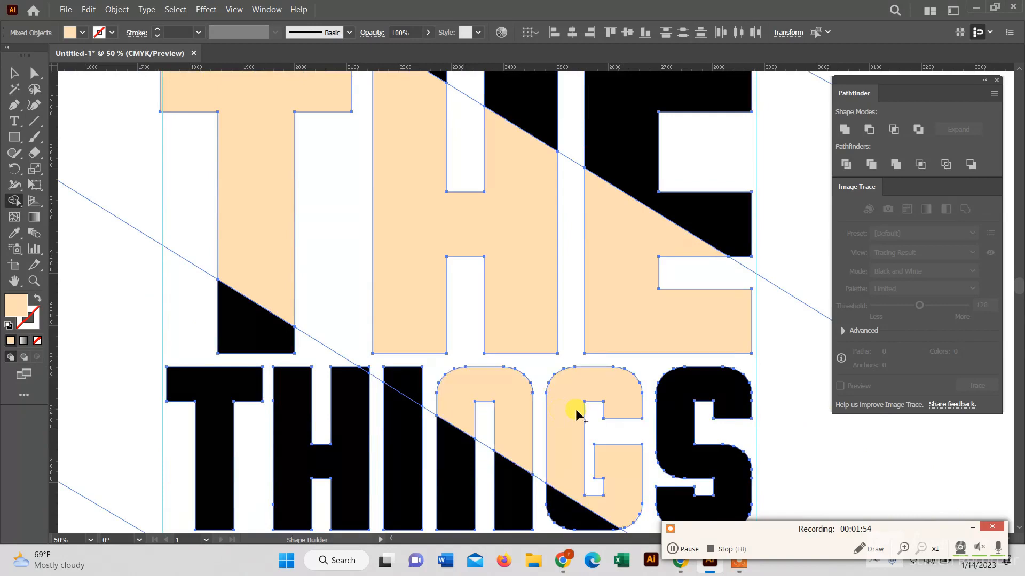
{"action": "scroll", "coordinate": [674, 396], "scroll_direction": "down", "scroll_amount": 2}
{"action": "left_click", "coordinate": [677, 390]}
{"action": "scroll", "coordinate": [694, 392], "scroll_direction": "down", "scroll_amount": 2}
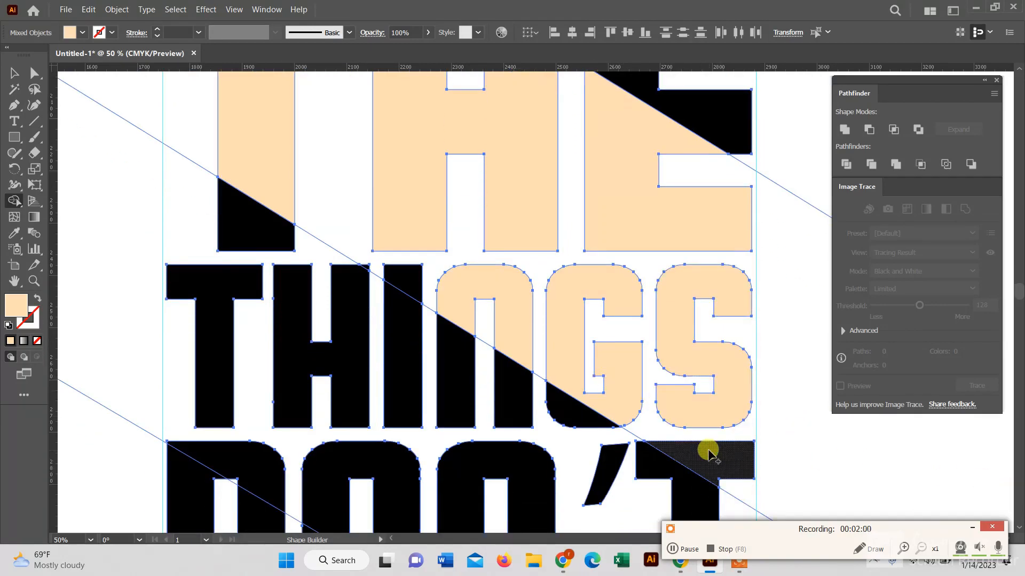
{"action": "left_click", "coordinate": [710, 454]}
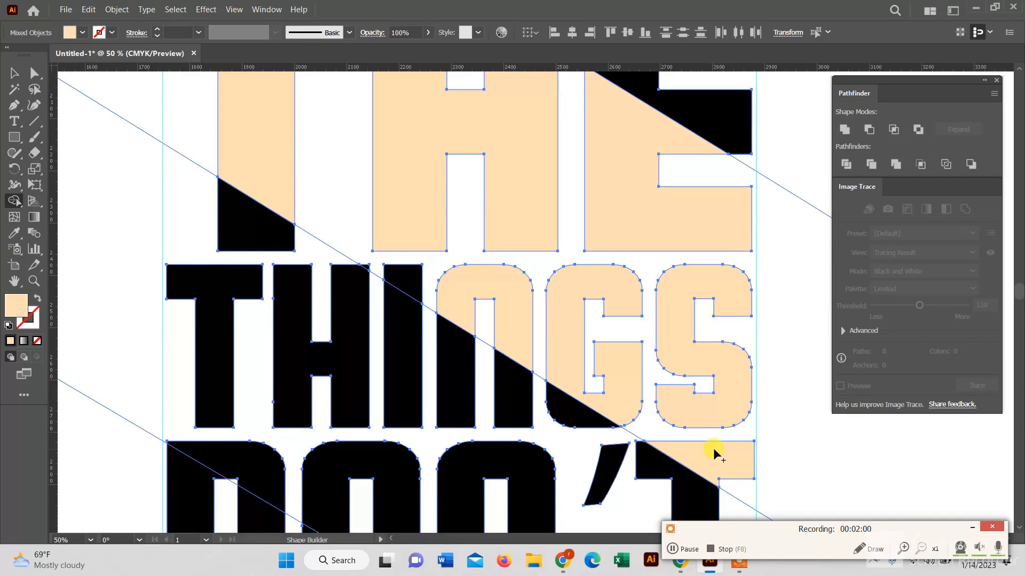
{"action": "left_click", "coordinate": [385, 283]}
{"action": "scroll", "coordinate": [376, 269], "scroll_direction": "up", "scroll_amount": 3}
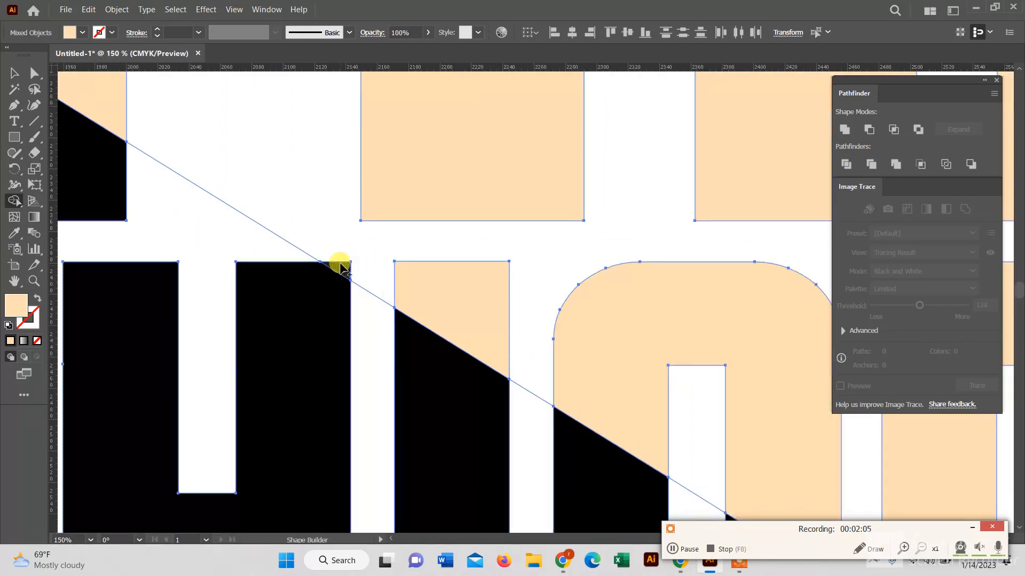
Select all the lettering together with the diagonal lines again and activate the Shape Builder.
{"action": "scroll", "coordinate": [419, 287], "scroll_direction": "down", "scroll_amount": 5}
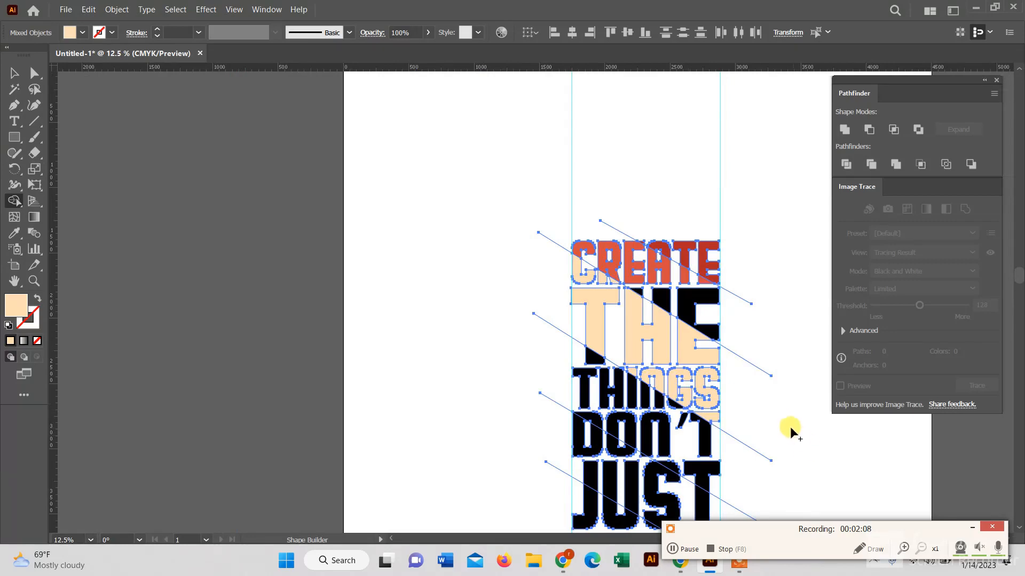
{"action": "scroll", "coordinate": [622, 347], "scroll_direction": "up", "scroll_amount": 4}
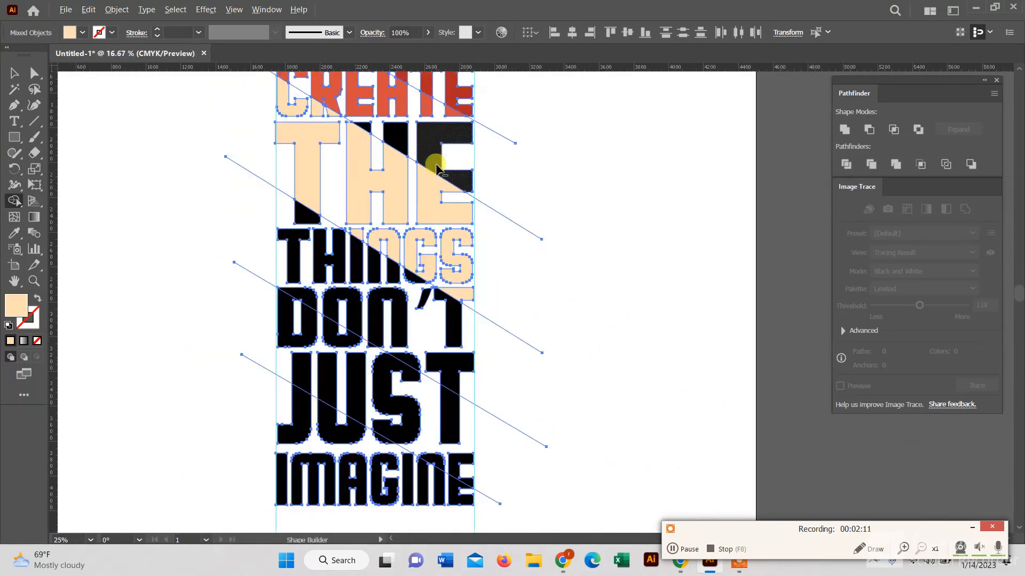
{"action": "scroll", "coordinate": [437, 166], "scroll_direction": "down", "scroll_amount": 1}
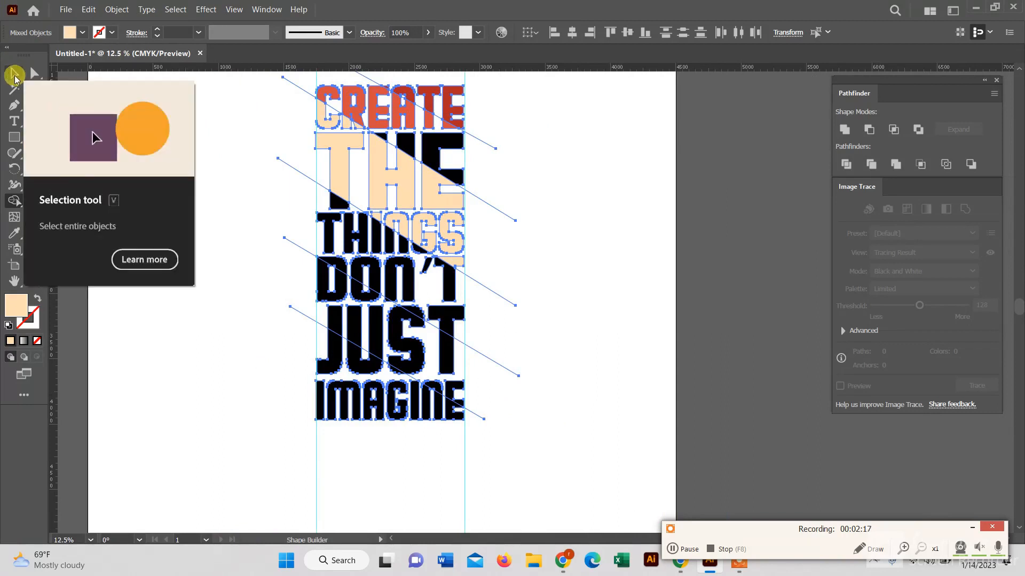
{"action": "left_click", "coordinate": [15, 76]}
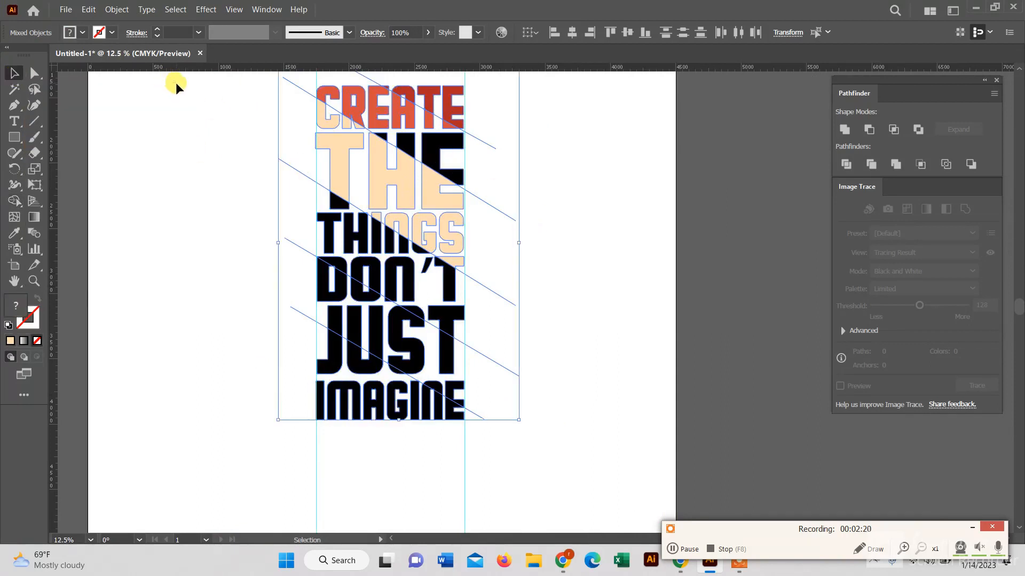
{"action": "left_click_drag", "start_coordinate": [175, 82], "coordinate": [532, 400]}
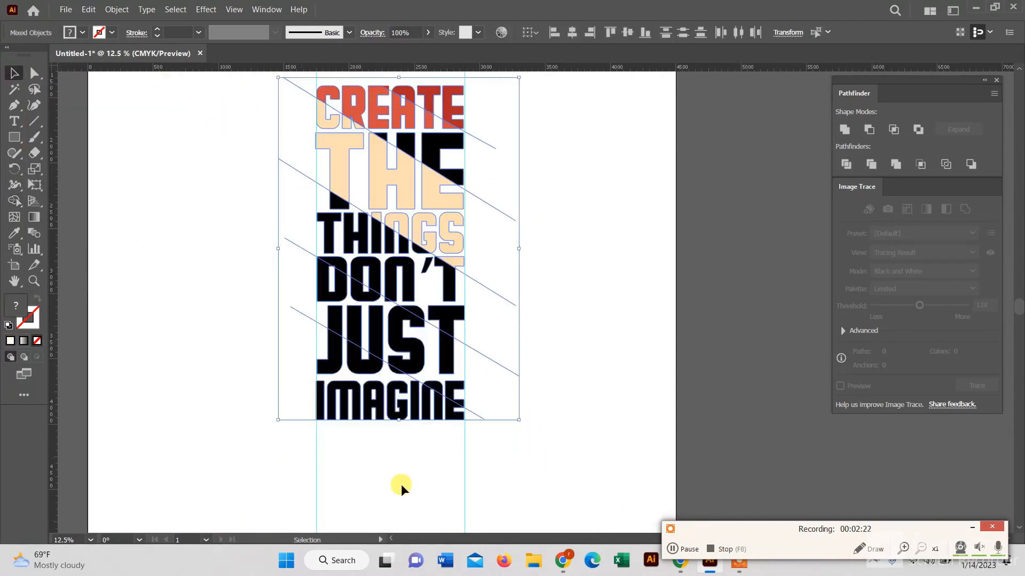
{"action": "left_click", "coordinate": [14, 202]}
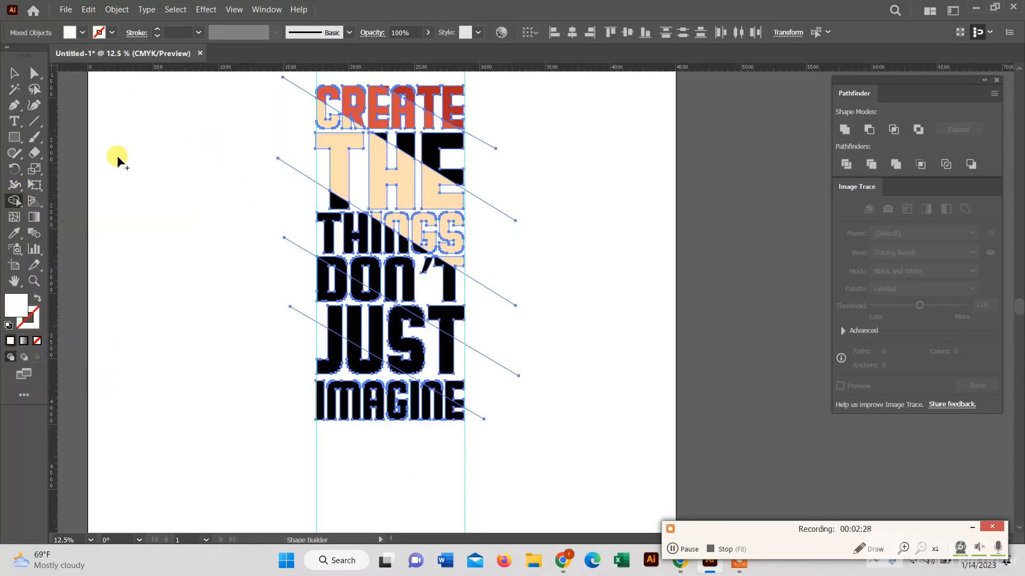
Set the fill to teal green and colour the letter parts between the third and fourth diagonal lines, from THE down to JUST.
{"action": "left_click", "coordinate": [78, 33]}
{"action": "scroll", "coordinate": [53, 80], "scroll_direction": "down", "scroll_amount": 2}
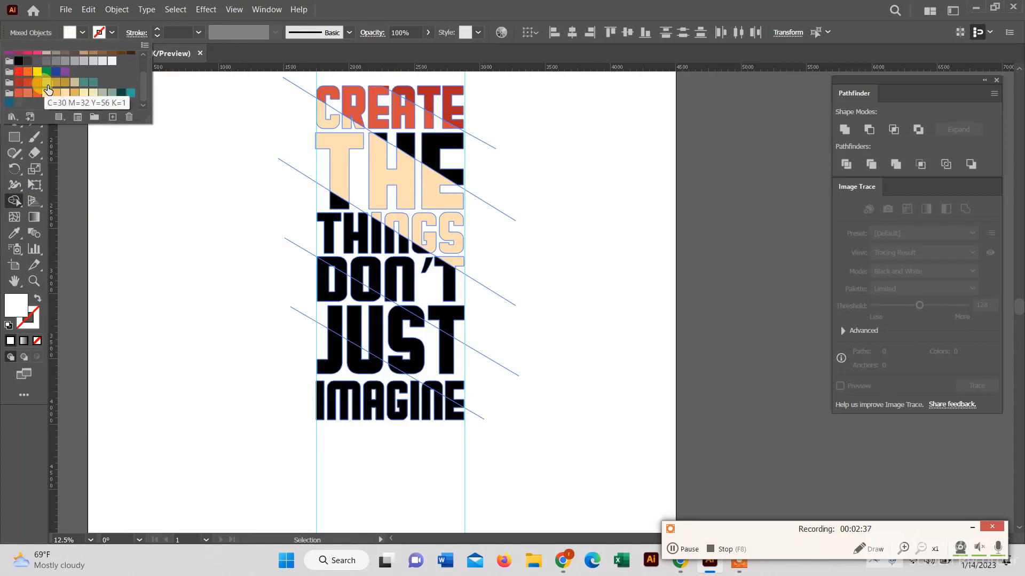
{"action": "left_click", "coordinate": [47, 83]}
{"action": "left_click", "coordinate": [83, 83]}
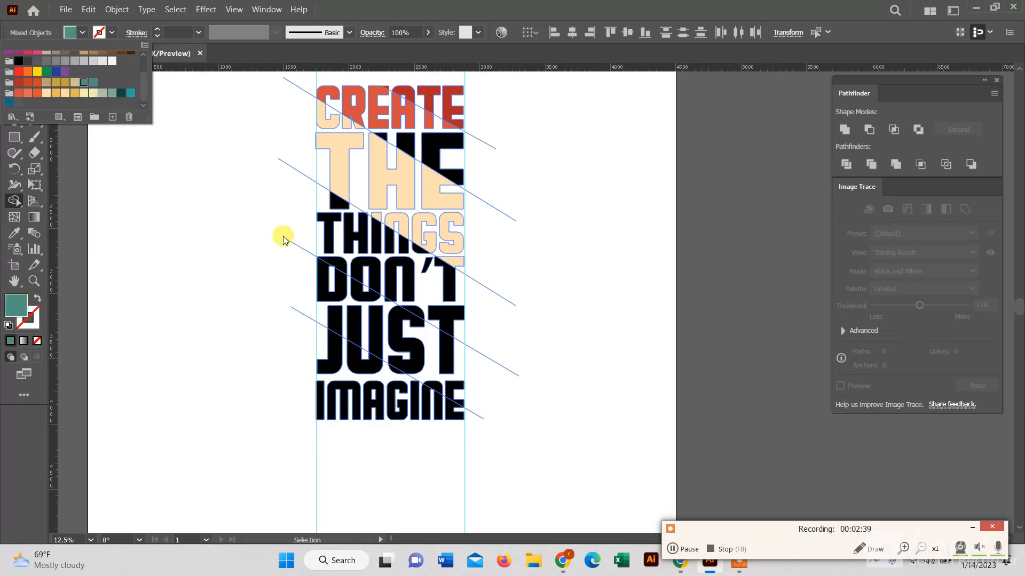
{"action": "left_click", "coordinate": [332, 200]}
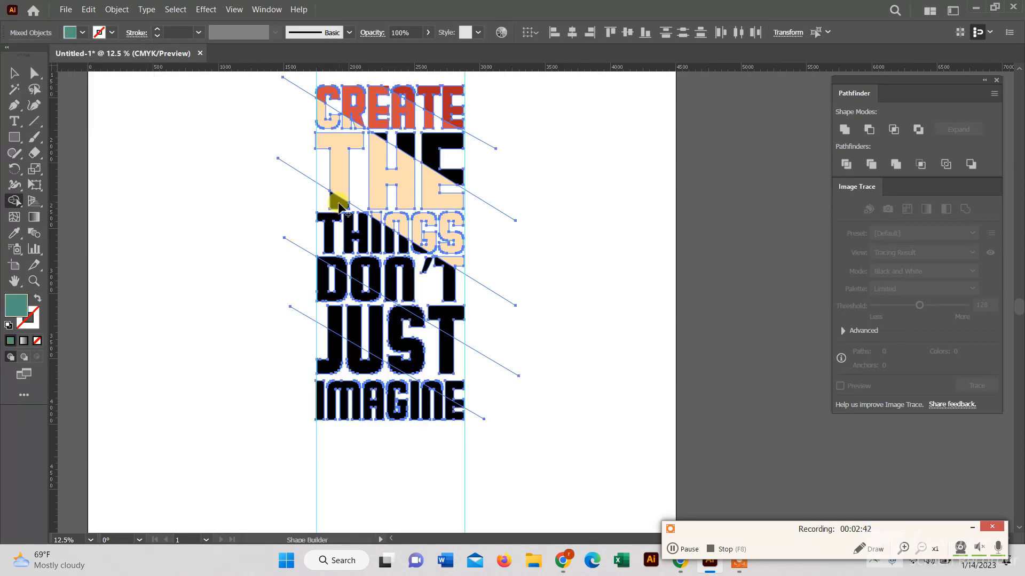
{"action": "mouse_move", "coordinate": [327, 227]}
{"action": "left_mouse_down"}
{"action": "mouse_move", "coordinate": [374, 236]}
{"action": "mouse_move", "coordinate": [390, 252]}
{"action": "mouse_move", "coordinate": [402, 246]}
{"action": "mouse_move", "coordinate": [407, 292]}
{"action": "mouse_move", "coordinate": [426, 248]}
{"action": "mouse_move", "coordinate": [429, 268]}
{"action": "mouse_move", "coordinate": [445, 273]}
{"action": "mouse_move", "coordinate": [429, 263]}
{"action": "mouse_move", "coordinate": [342, 286]}
{"action": "left_mouse_up"}
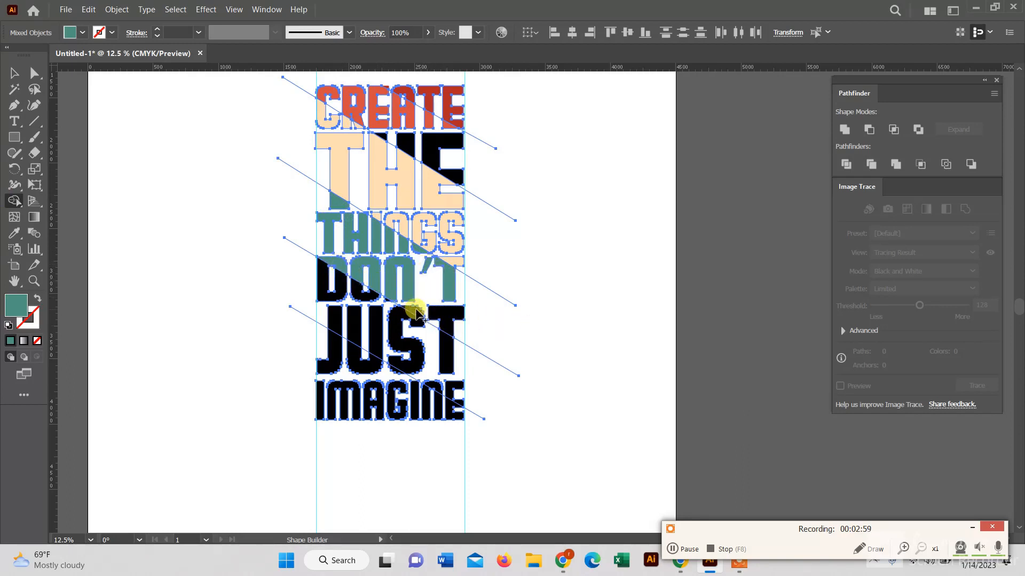
{"action": "left_click", "coordinate": [449, 320]}
Set the fill to orange-yellow and colour the parts of DON'T and of S and T in JUST below the fourth diagonal line.
{"action": "scroll", "coordinate": [366, 222], "scroll_direction": "up", "scroll_amount": 4}
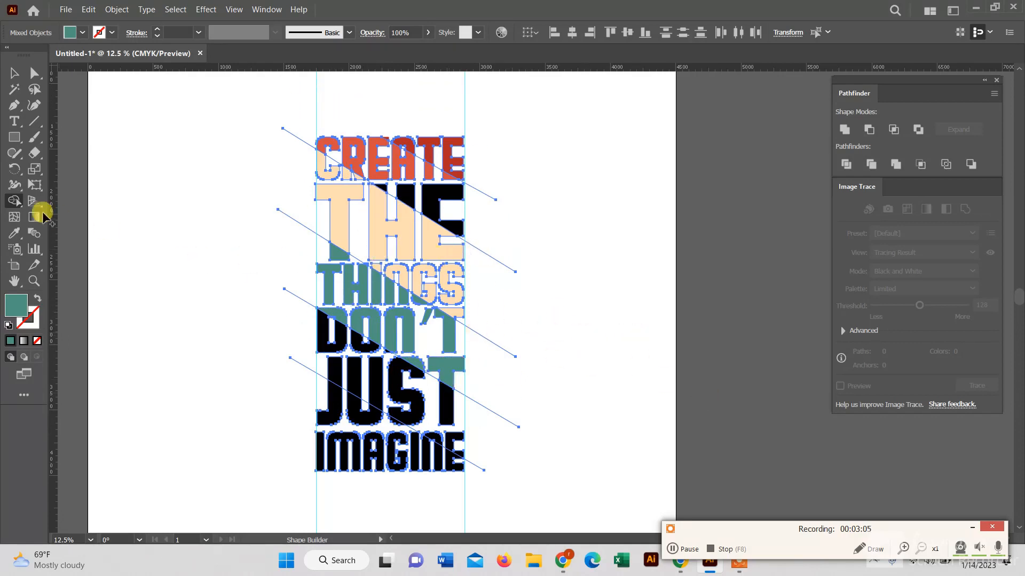
{"action": "left_click", "coordinate": [15, 73]}
{"action": "left_click", "coordinate": [83, 32]}
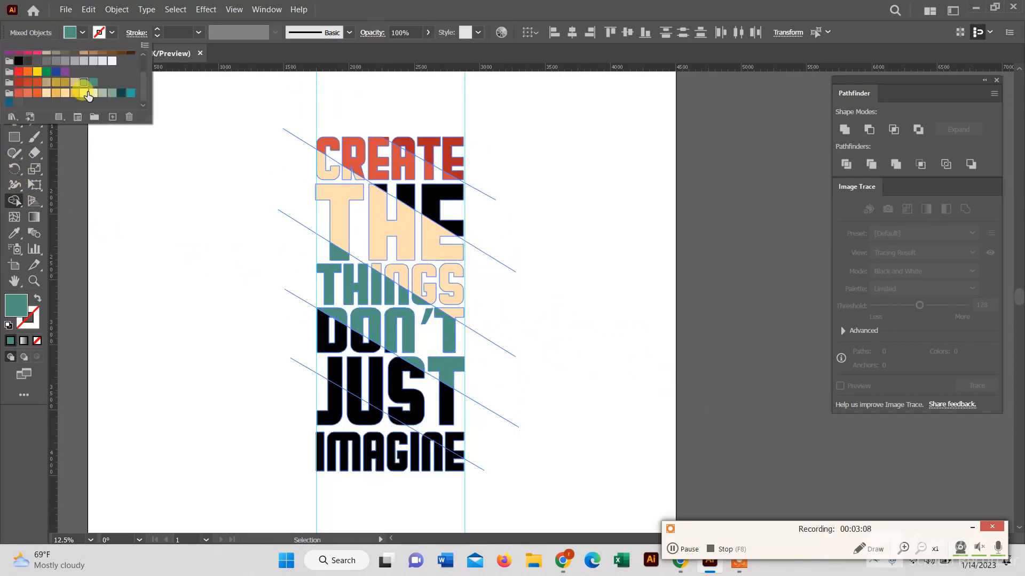
{"action": "left_click", "coordinate": [55, 94]}
{"action": "key", "text": "shift+m"}
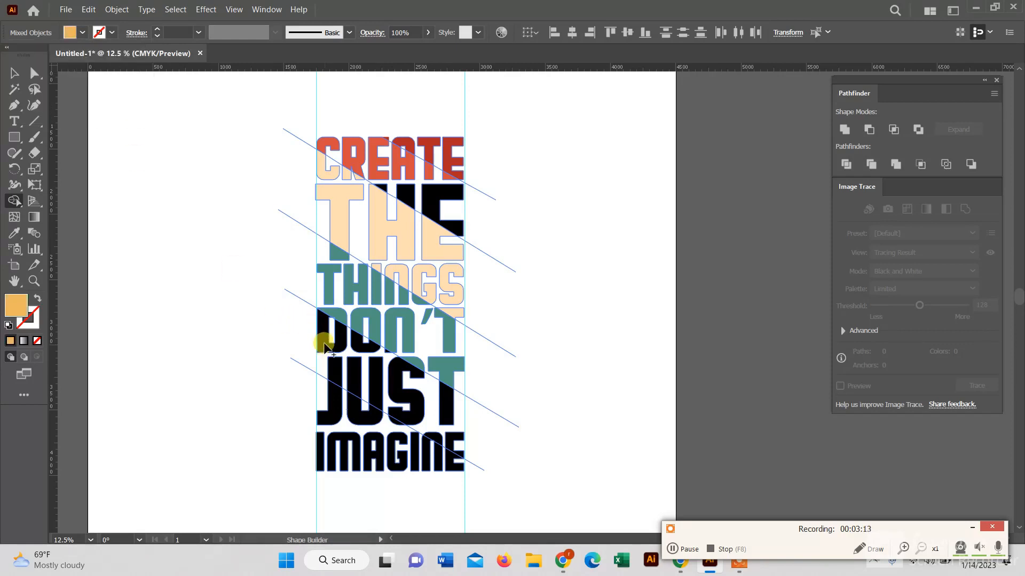
{"action": "left_click", "coordinate": [322, 335]}
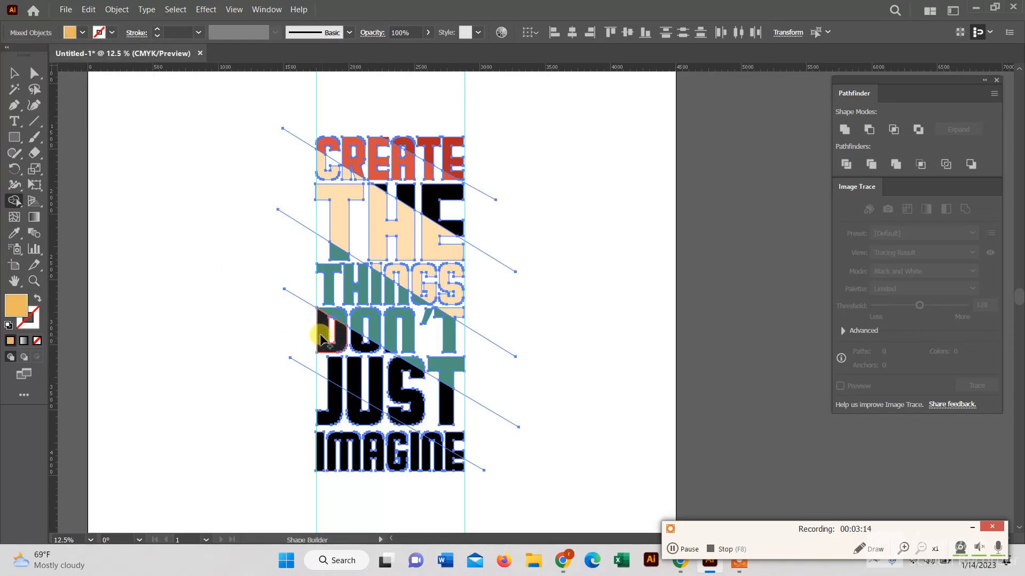
{"action": "left_click", "coordinate": [383, 348]}
{"action": "left_click", "coordinate": [395, 368]}
{"action": "left_click", "coordinate": [450, 393]}
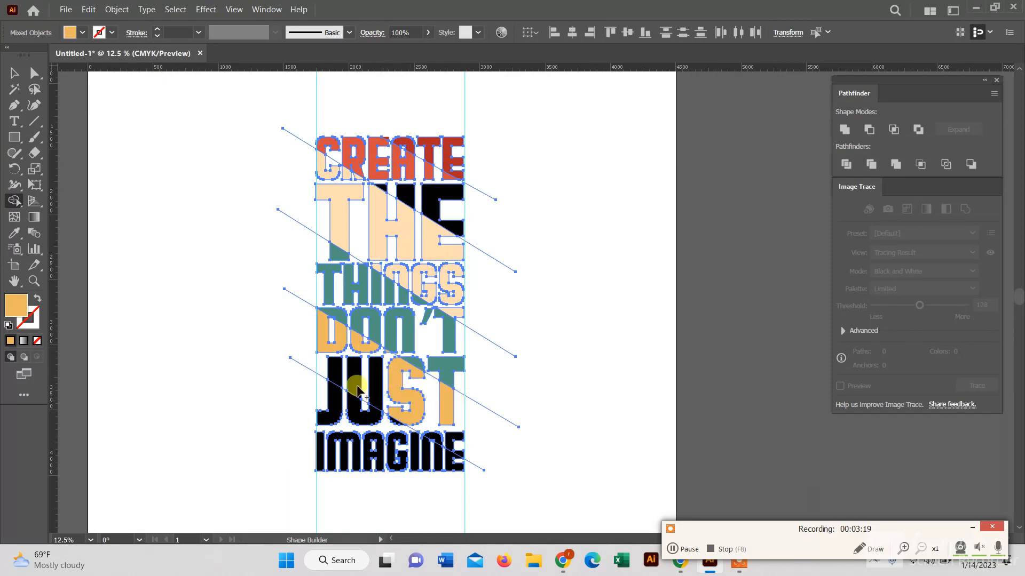
Colour the parts of J and U in JUST above the fifth diagonal line orange-yellow with the Shape Builder.
{"action": "left_click", "coordinate": [335, 373]}
{"action": "left_click", "coordinate": [357, 385]}
{"action": "left_click", "coordinate": [379, 392]}
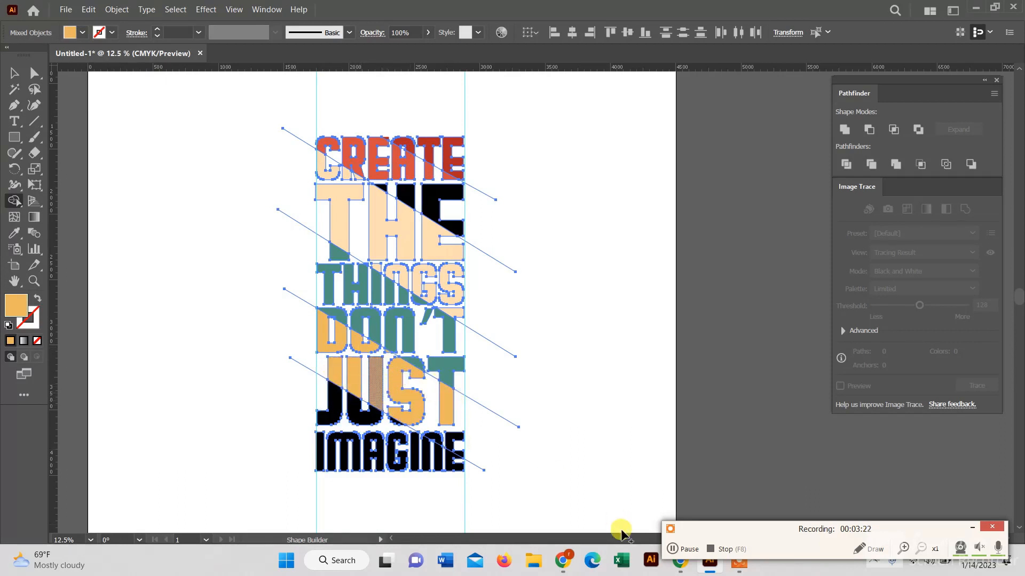
{"action": "left_click", "coordinate": [672, 549]}
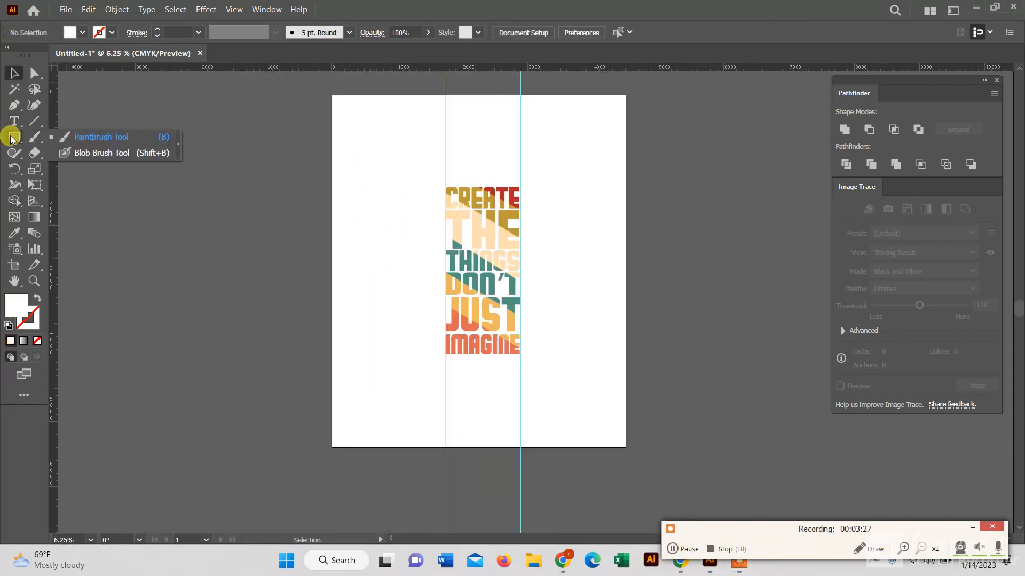
Draw a rectangle 4500 px wide and as tall as the artboard, and centre it horizontally and vertically on the artboard.
{"action": "left_click", "coordinate": [14, 138]}
{"action": "left_click", "coordinate": [426, 241]}
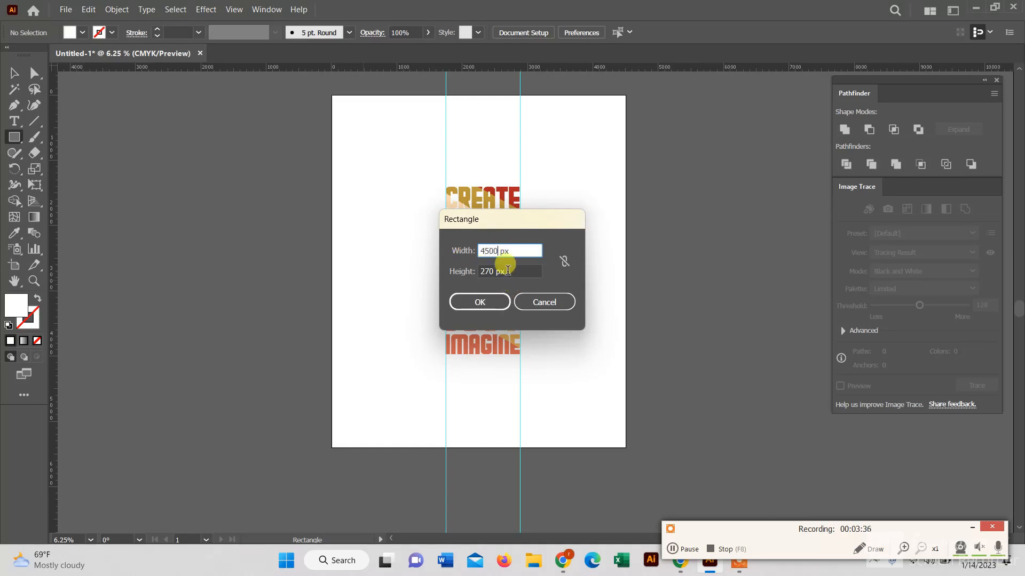
{"action": "left_click_drag", "start_coordinate": [495, 272], "coordinate": [480, 273]}
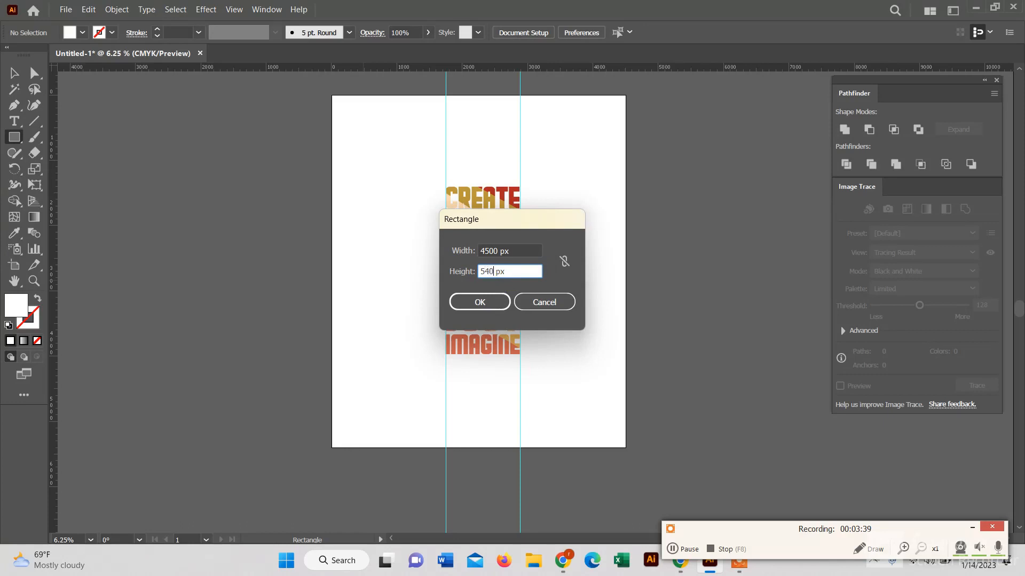
{"action": "key", "text": "Return"}
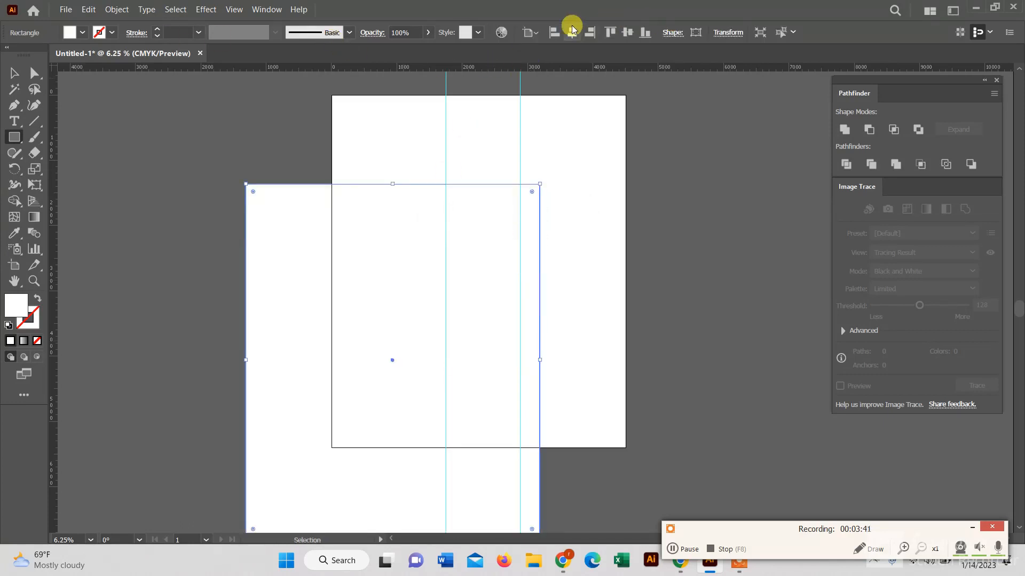
{"action": "left_click", "coordinate": [571, 31]}
{"action": "left_click", "coordinate": [626, 31]}
Fill the artboard-sized rectangle with black and send it to the back behind the lettering.
{"action": "left_click", "coordinate": [83, 32]}
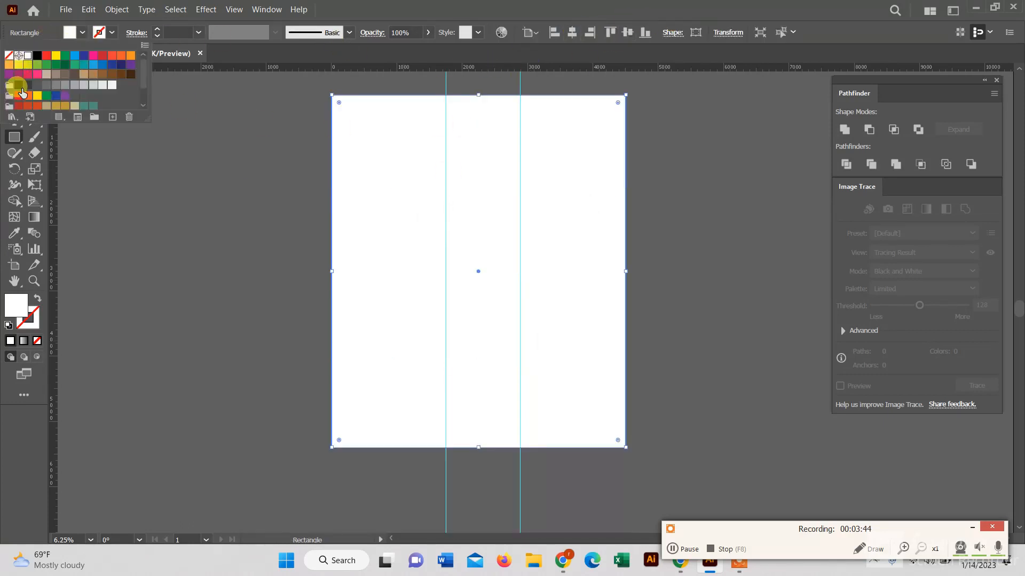
{"action": "left_click", "coordinate": [19, 85]}
{"action": "left_click", "coordinate": [14, 73]}
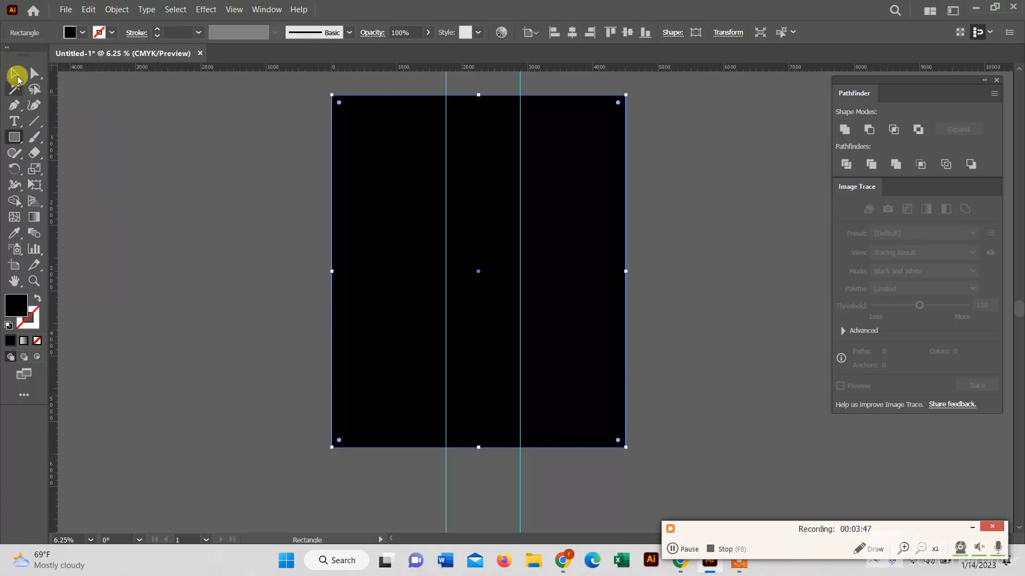
{"action": "right_click", "coordinate": [423, 235]}
{"action": "mouse_move", "coordinate": [472, 472]}
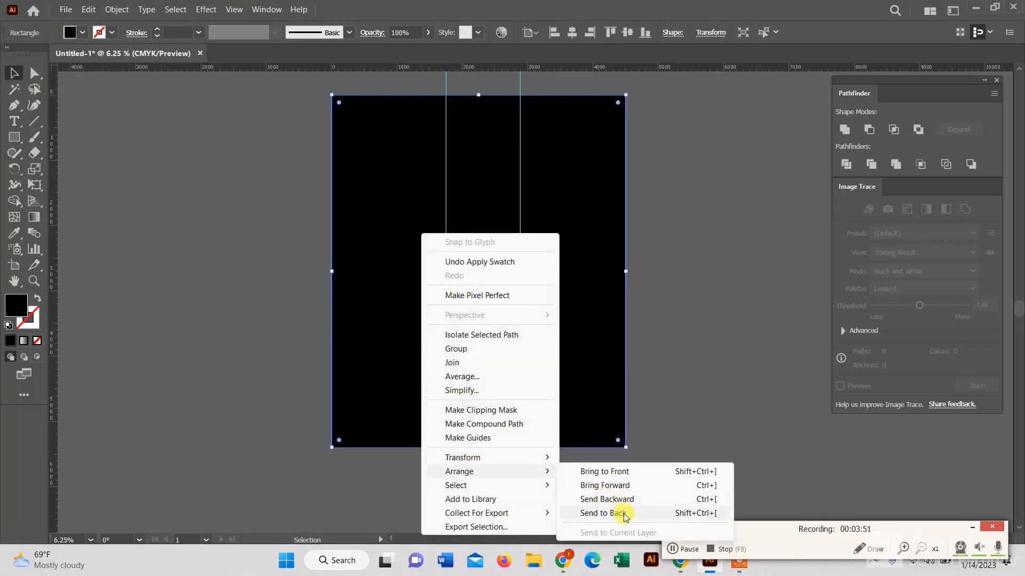
{"action": "left_click", "coordinate": [603, 514]}
{"action": "left_click", "coordinate": [685, 549]}
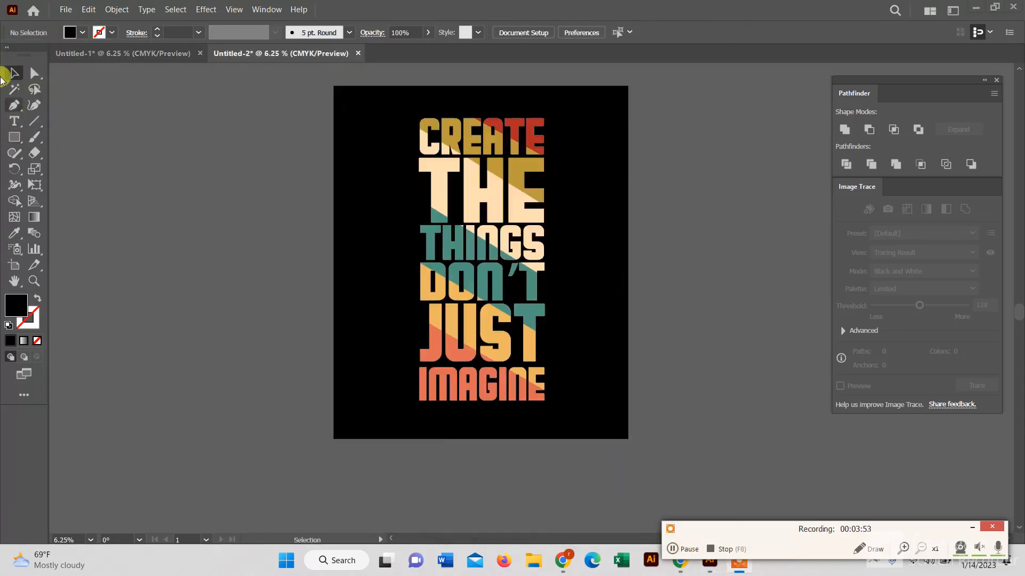
Draw a diagonal Pen line across THE and the end of THINGS, from about X 1102, Y 1062 px to X 3536, Y 2442 px.
{"action": "left_click", "coordinate": [14, 107]}
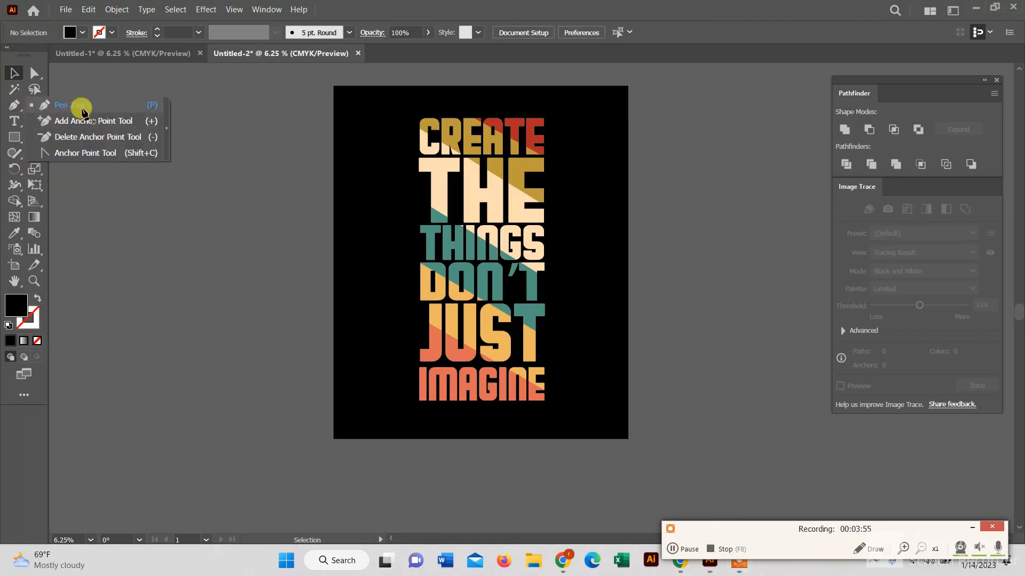
{"action": "left_click", "coordinate": [406, 156]}
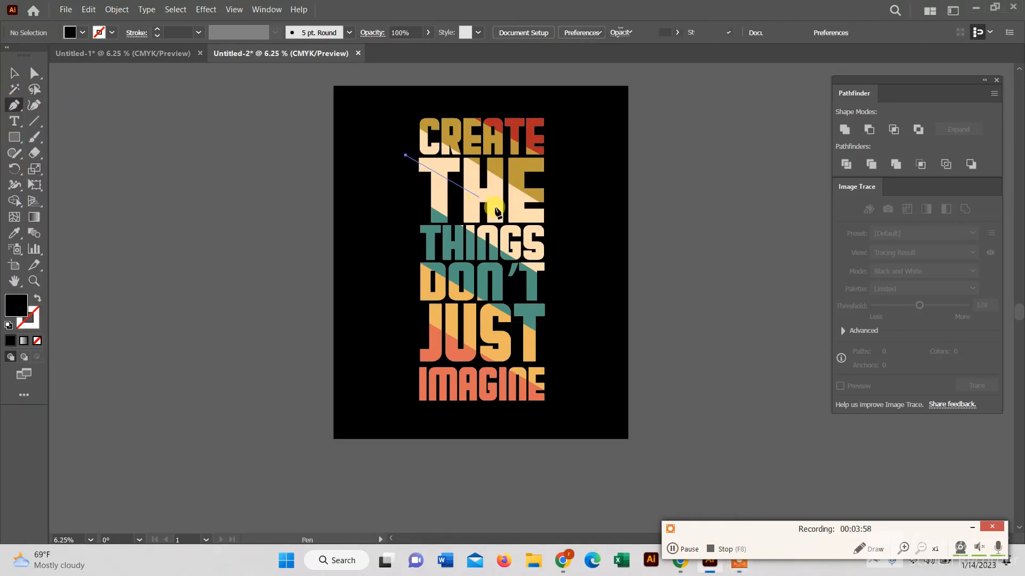
{"action": "left_click", "coordinate": [545, 249]}
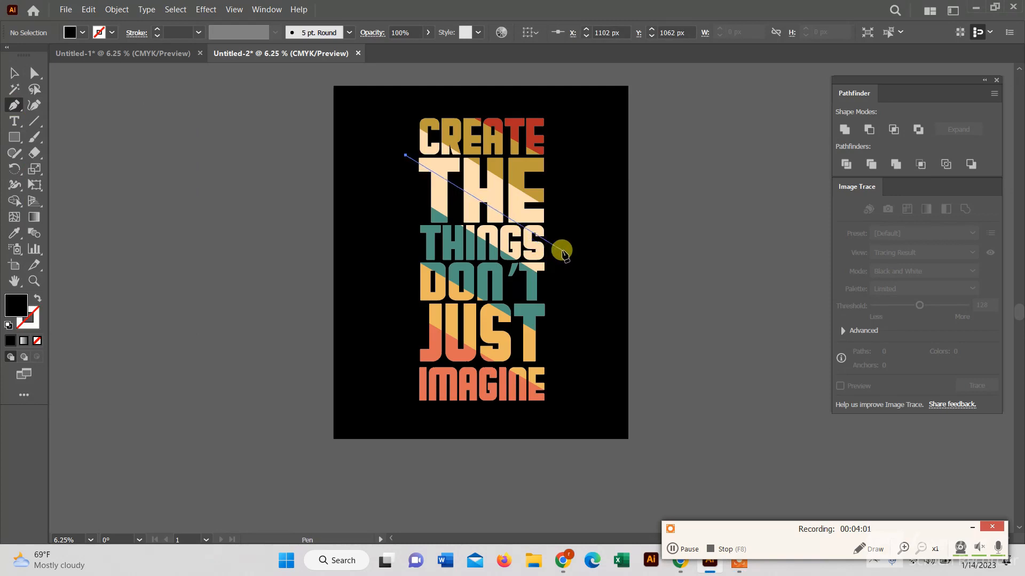
{"action": "left_click", "coordinate": [565, 246]}
{"action": "key", "text": "v"}
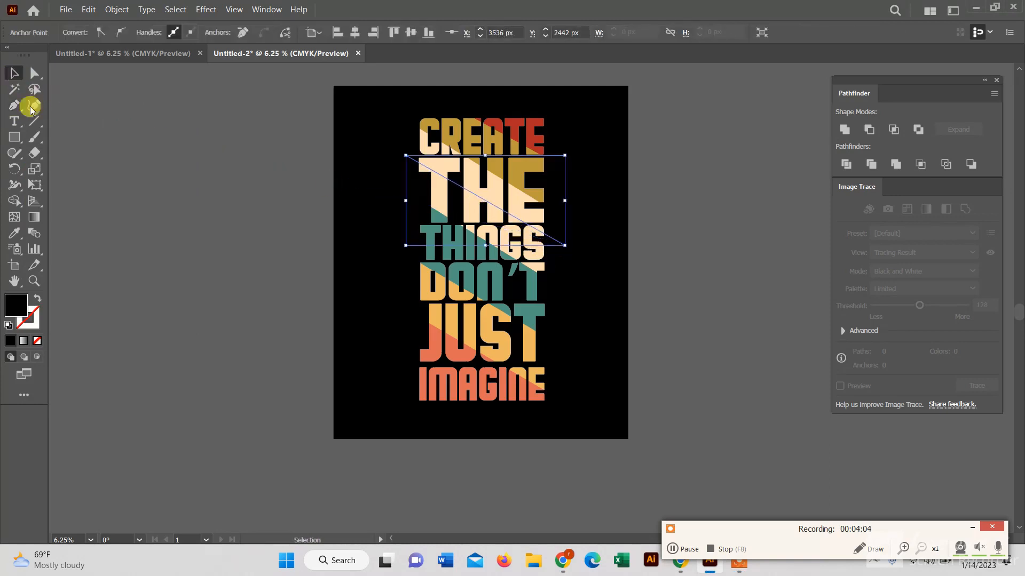
Draw two more downward diagonal Pen lines, one crossing THINGS, DON'T and JUST and one below it crossing DON'T and JUST.
{"action": "left_click", "coordinate": [15, 106]}
{"action": "left_click", "coordinate": [394, 219]}
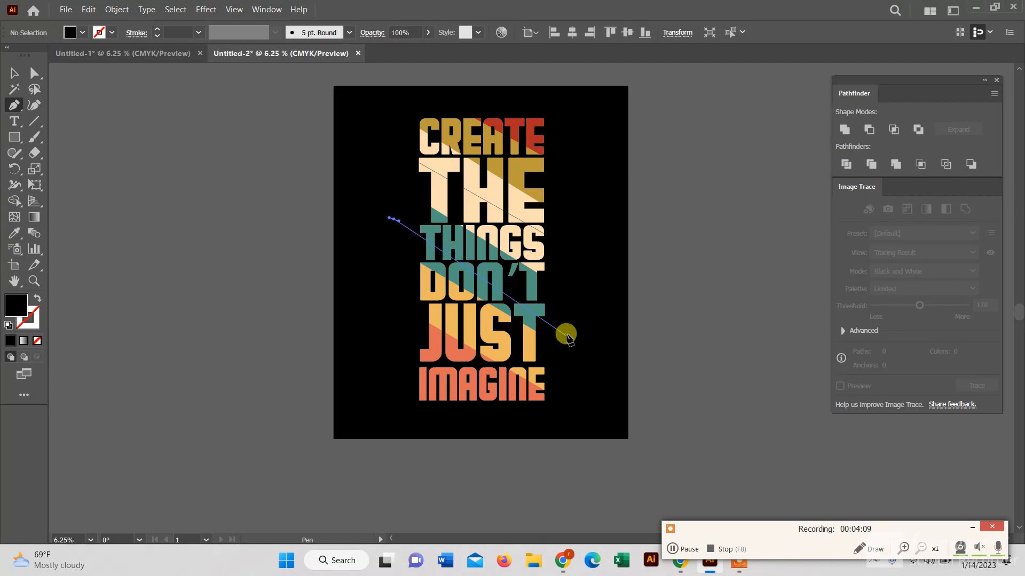
{"action": "left_click", "coordinate": [567, 334]}
{"action": "left_click", "coordinate": [15, 105]}
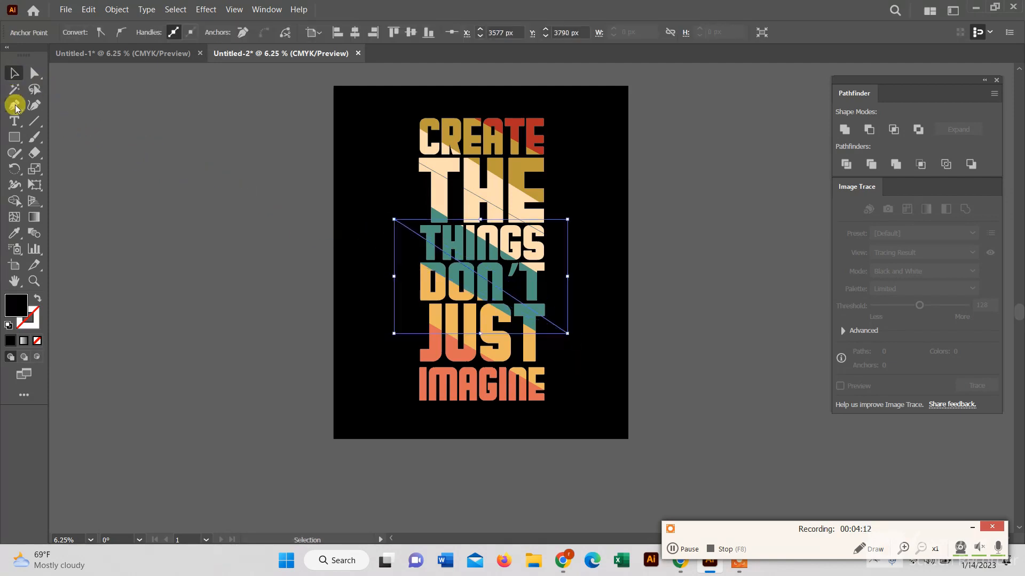
{"action": "left_click", "coordinate": [387, 267]}
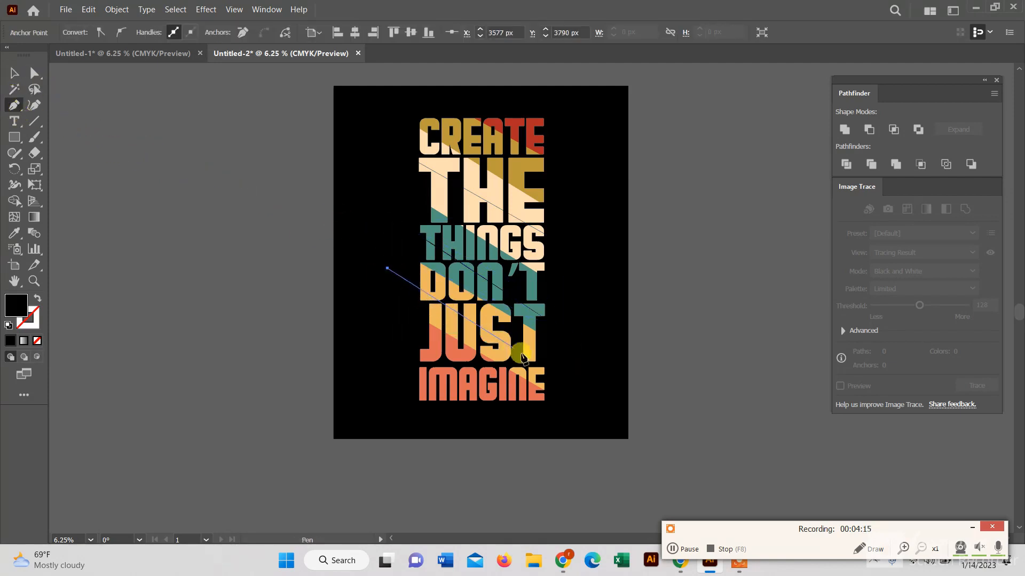
{"action": "left_click", "coordinate": [549, 364]}
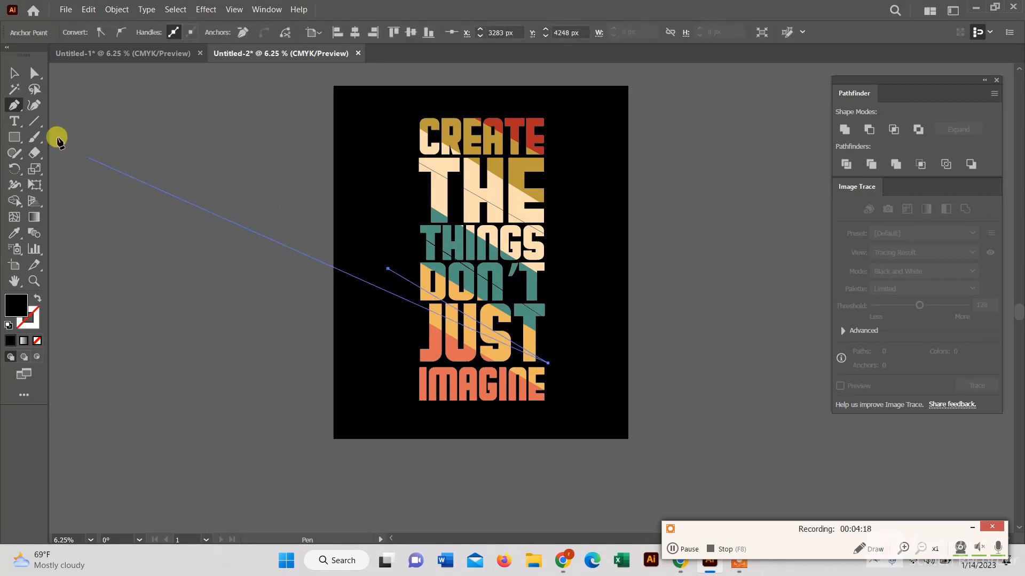
{"action": "left_click", "coordinate": [14, 74]}
Draw a fourth diagonal Pen line across JUST and IMAGINE, ending at about X 3406, Y 4991 px.
{"action": "left_click", "coordinate": [14, 105]}
{"action": "left_click", "coordinate": [402, 327]}
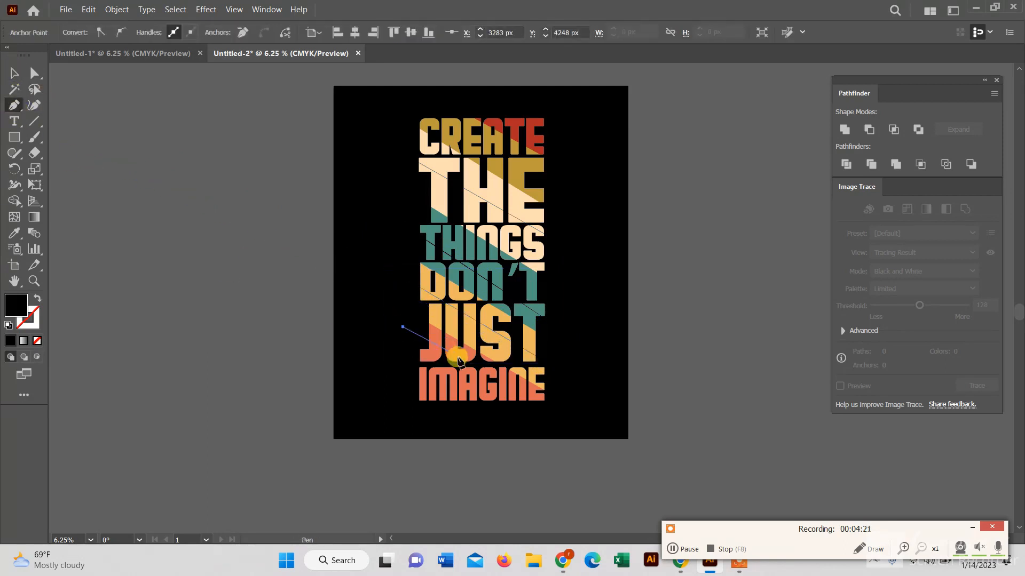
{"action": "left_click", "coordinate": [559, 412]}
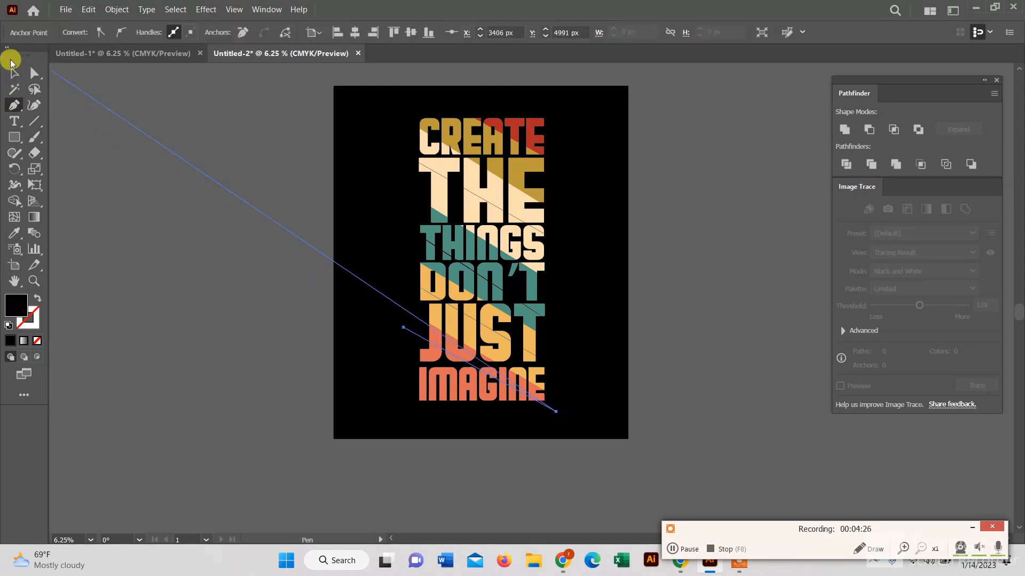
{"action": "left_click", "coordinate": [14, 73]}
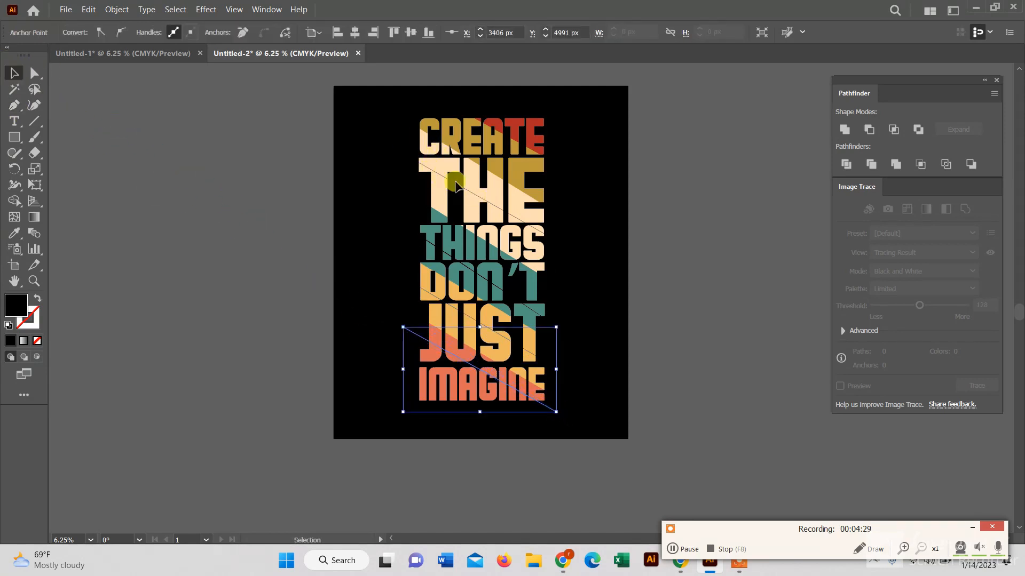
Give the four diagonal lines across the lettering a white stroke and no fill.
{"action": "left_click", "coordinate": [456, 183]}
{"action": "scroll", "coordinate": [458, 232], "scroll_direction": "up", "scroll_amount": 2}
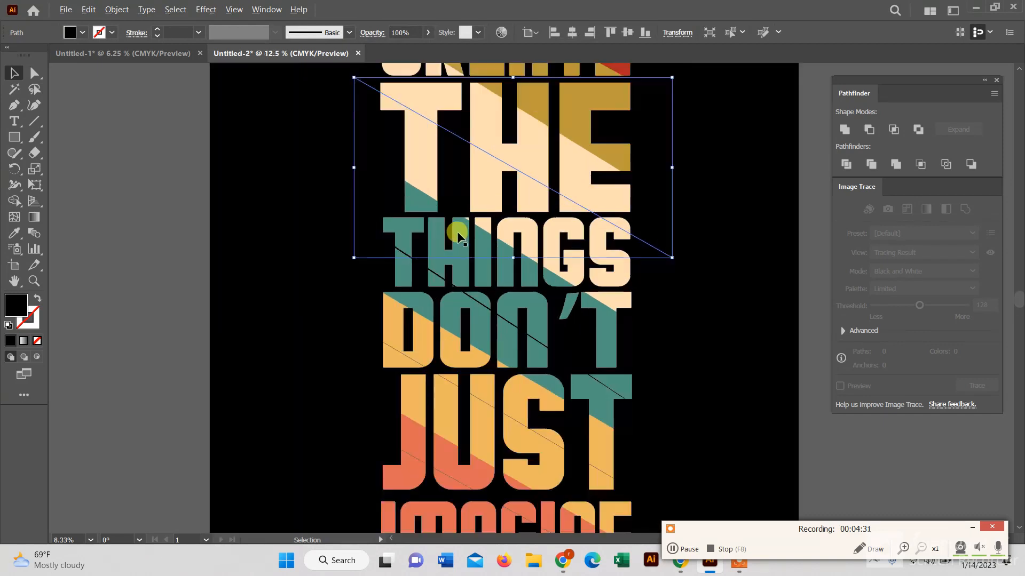
{"action": "left_click", "coordinate": [419, 266], "text": "shift"}
{"action": "left_click", "coordinate": [430, 373], "text": "shift"}
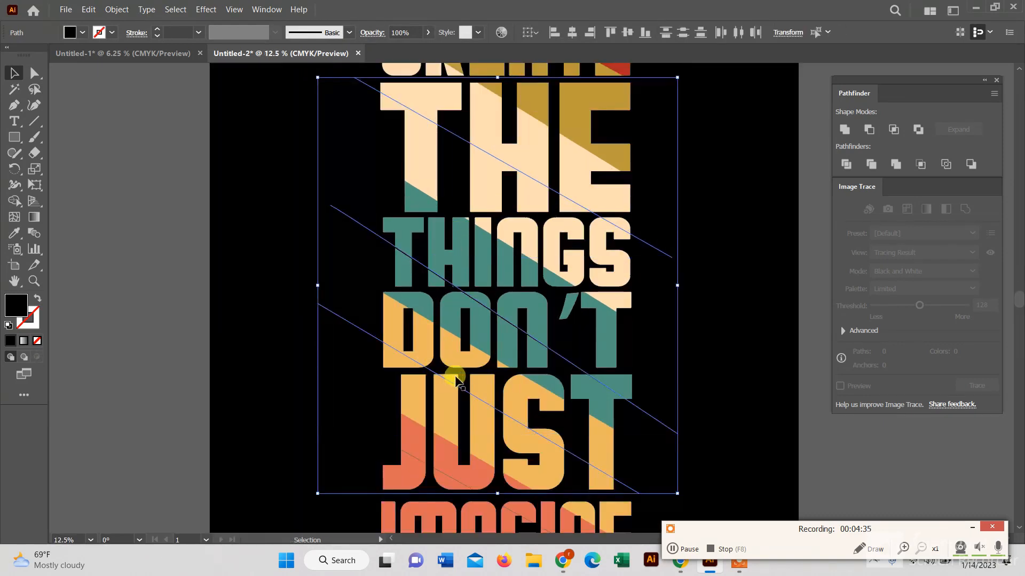
{"action": "scroll", "coordinate": [452, 386], "scroll_direction": "down", "scroll_amount": 2}
{"action": "left_click", "coordinate": [430, 417], "text": "shift"}
{"action": "scroll", "coordinate": [537, 368], "scroll_direction": "down", "scroll_amount": 2}
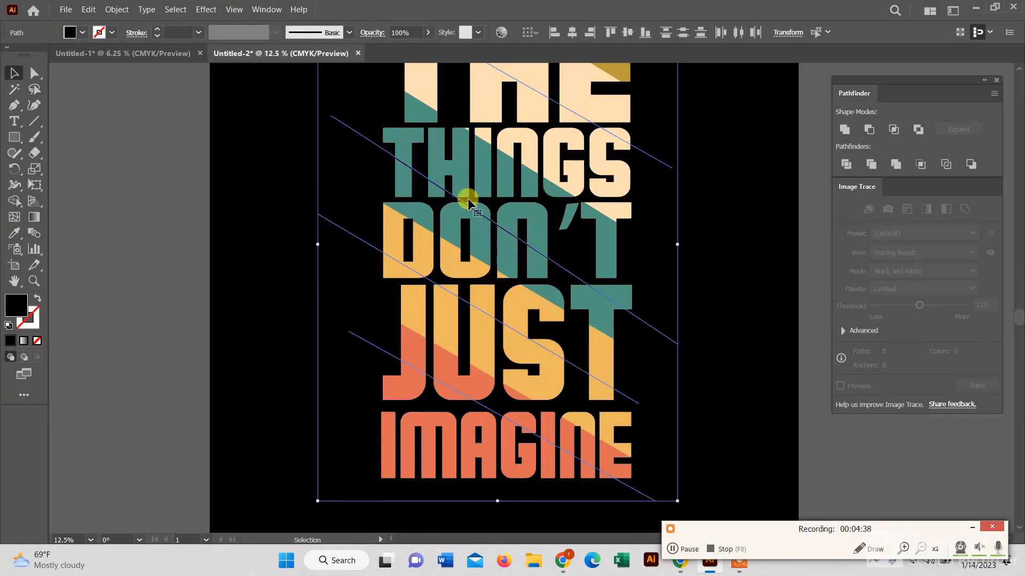
{"action": "scroll", "coordinate": [464, 192], "scroll_direction": "up", "scroll_amount": 2}
{"action": "scroll", "coordinate": [510, 211], "scroll_direction": "down", "scroll_amount": 2}
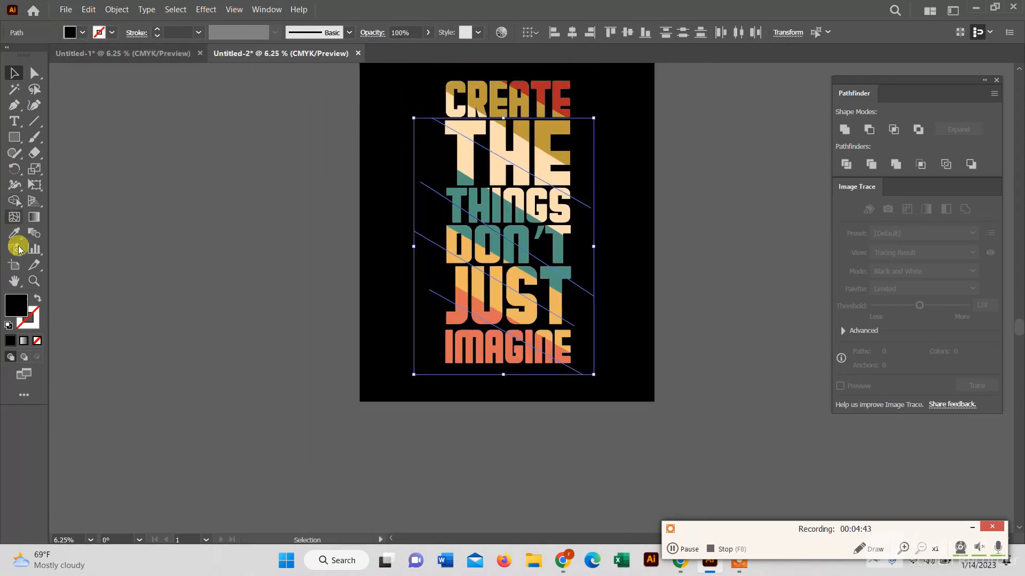
{"action": "left_click", "coordinate": [81, 33]}
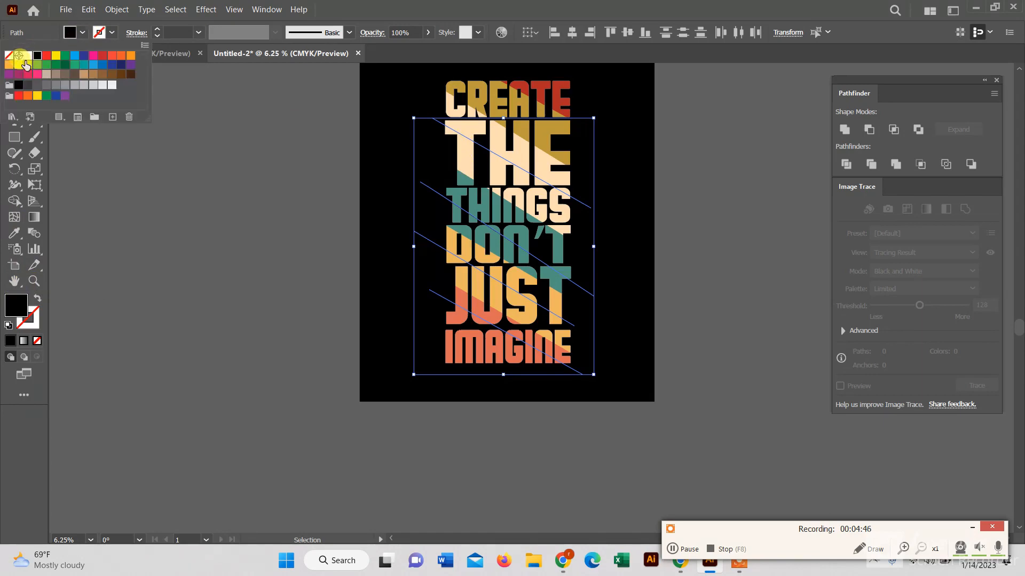
{"action": "left_click", "coordinate": [112, 85]}
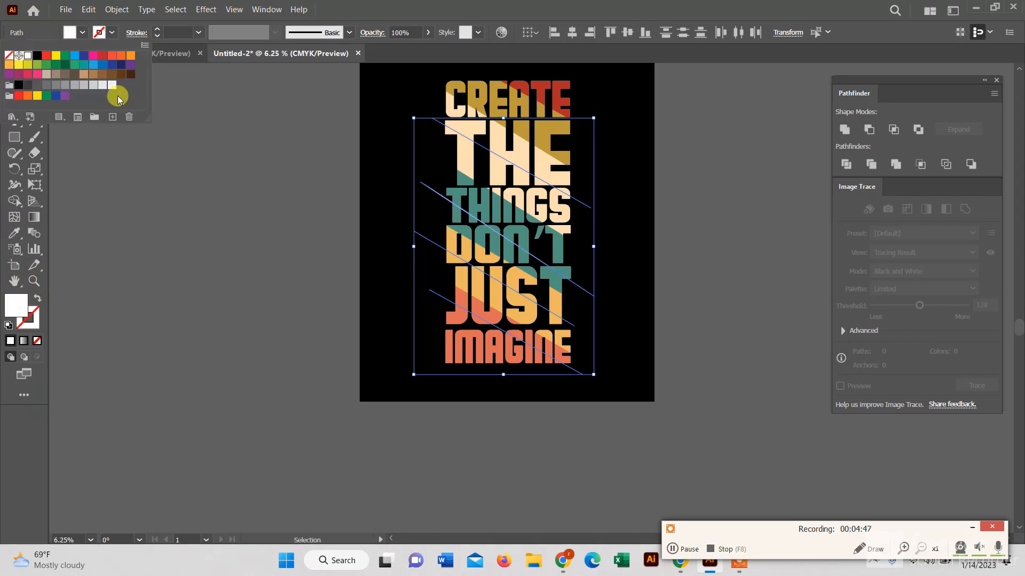
{"action": "left_click", "coordinate": [38, 298]}
{"action": "left_click", "coordinate": [38, 298]}
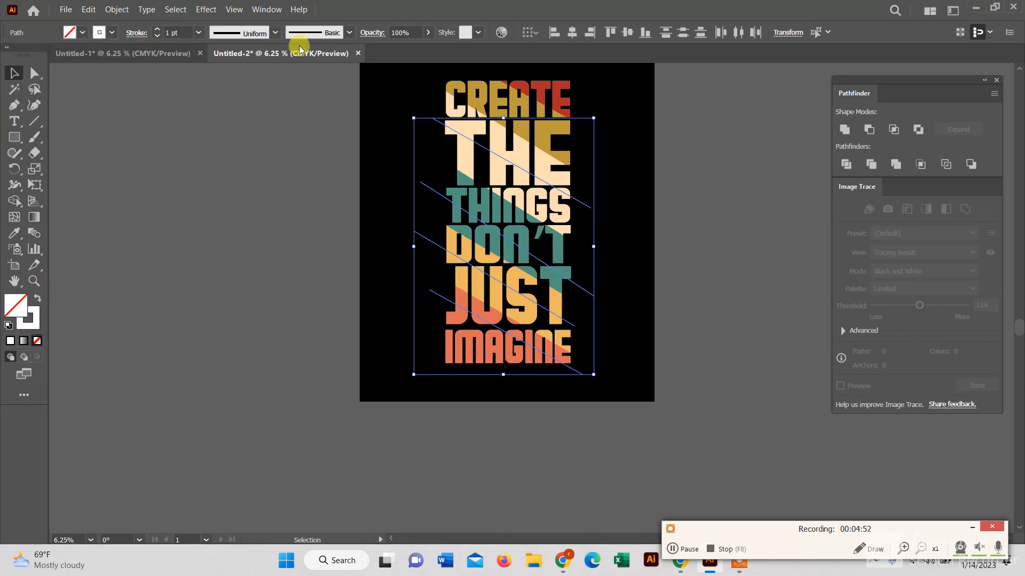
Set the stroke weight of the four diagonal lines to 10 pt.
{"action": "left_click", "coordinate": [198, 34]}
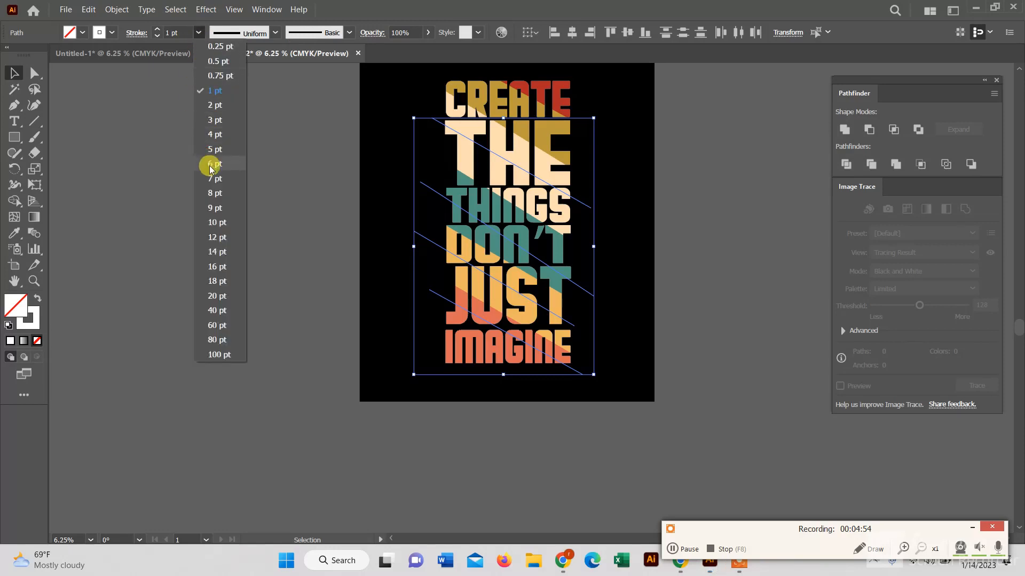
{"action": "left_click", "coordinate": [208, 164]}
{"action": "left_click", "coordinate": [194, 35]}
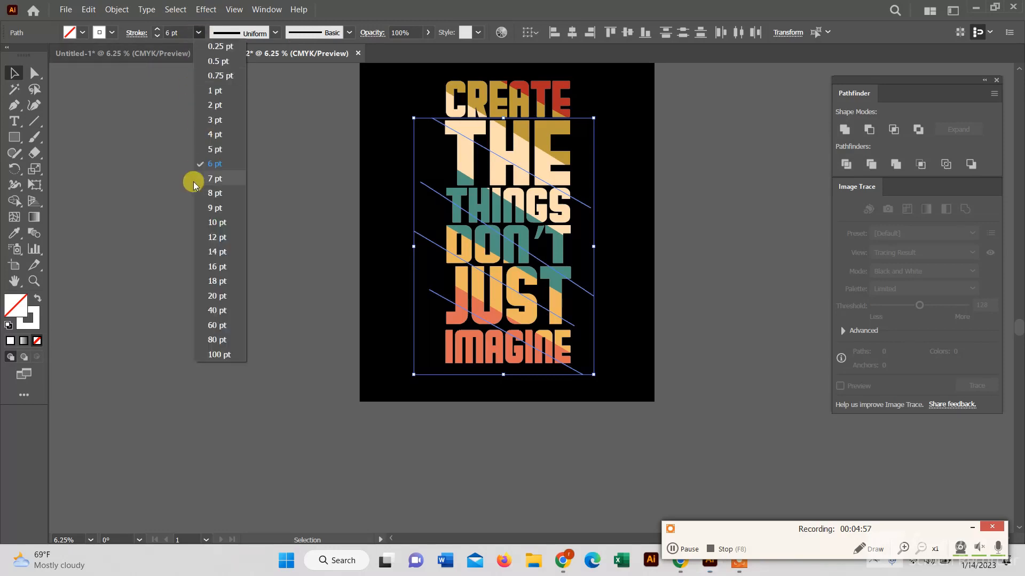
{"action": "left_click", "coordinate": [209, 222]}
Make the diagonal lines dashed with 32 pt dashes, exact dash and gap lengths and round corner joins, and deselect them.
{"action": "left_click", "coordinate": [143, 40]}
{"action": "left_click", "coordinate": [9, 125]}
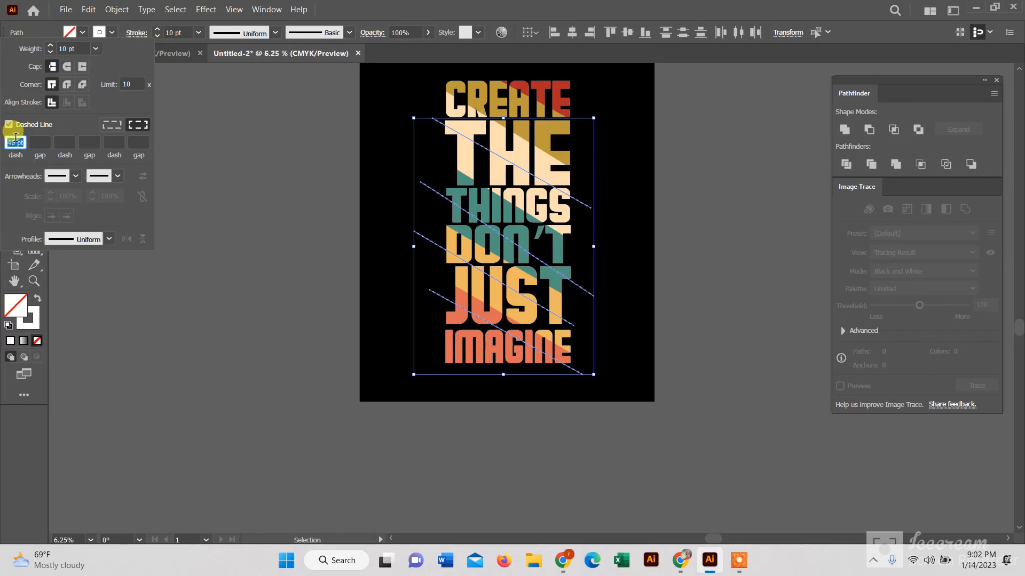
{"action": "type", "text": "32"}
{"action": "left_click", "coordinate": [112, 125]}
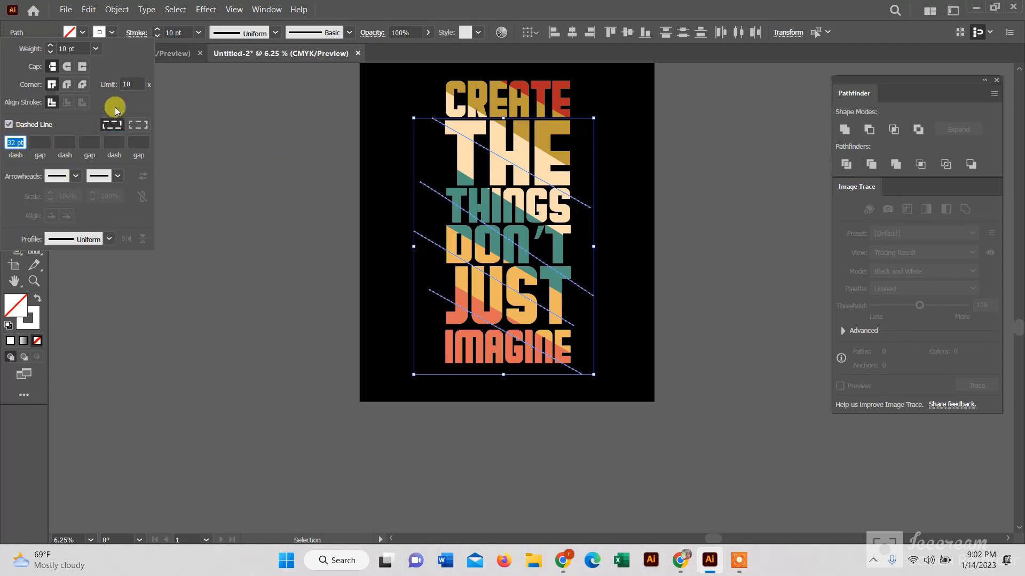
{"action": "left_click", "coordinate": [68, 89]}
{"action": "left_click", "coordinate": [320, 251]}
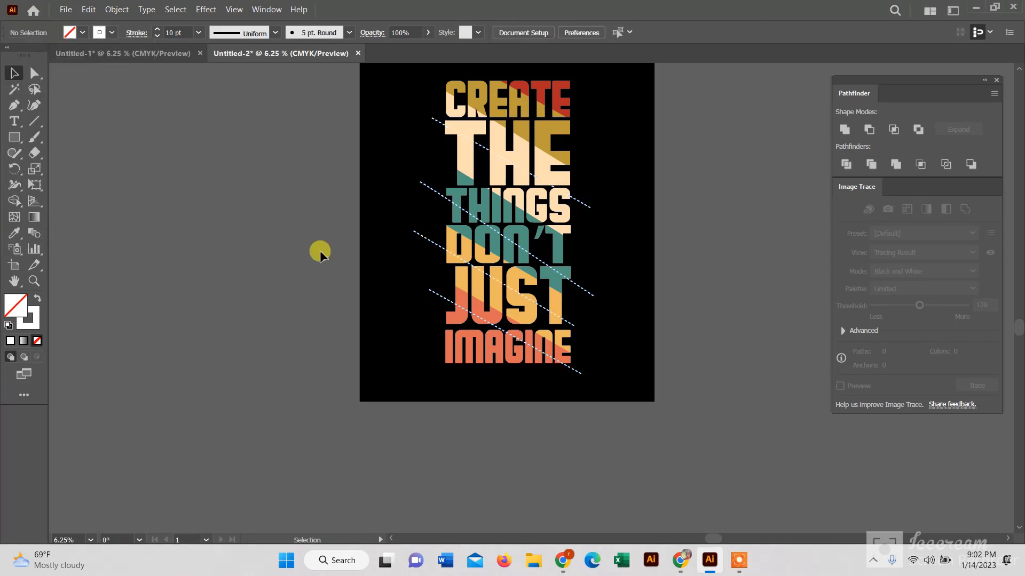
{"action": "scroll", "coordinate": [473, 112], "scroll_direction": "up", "scroll_amount": 2}
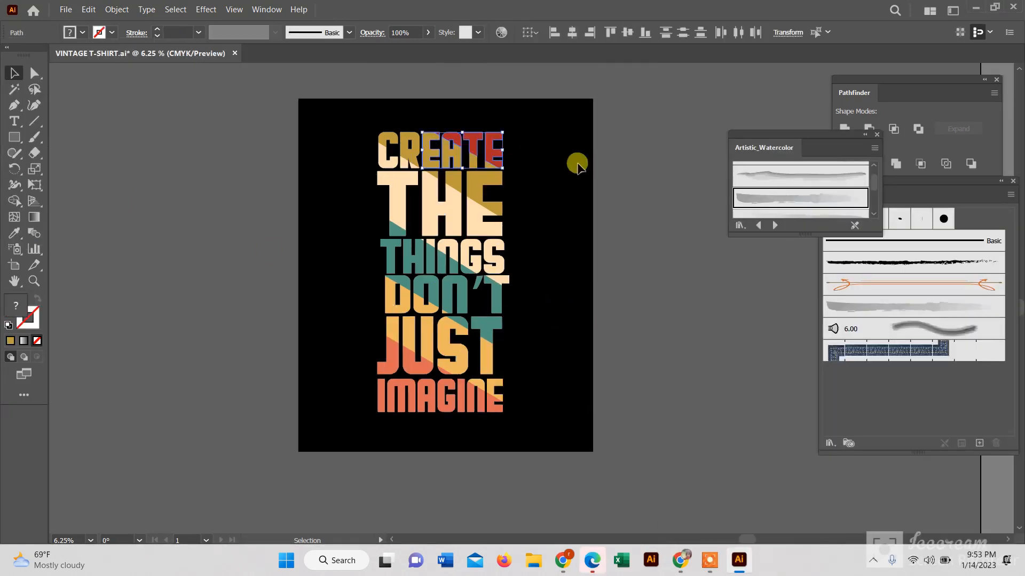
{"action": "left_click_drag", "start_coordinate": [339, 126], "coordinate": [496, 158]}
{"action": "right_click", "coordinate": [494, 159]}
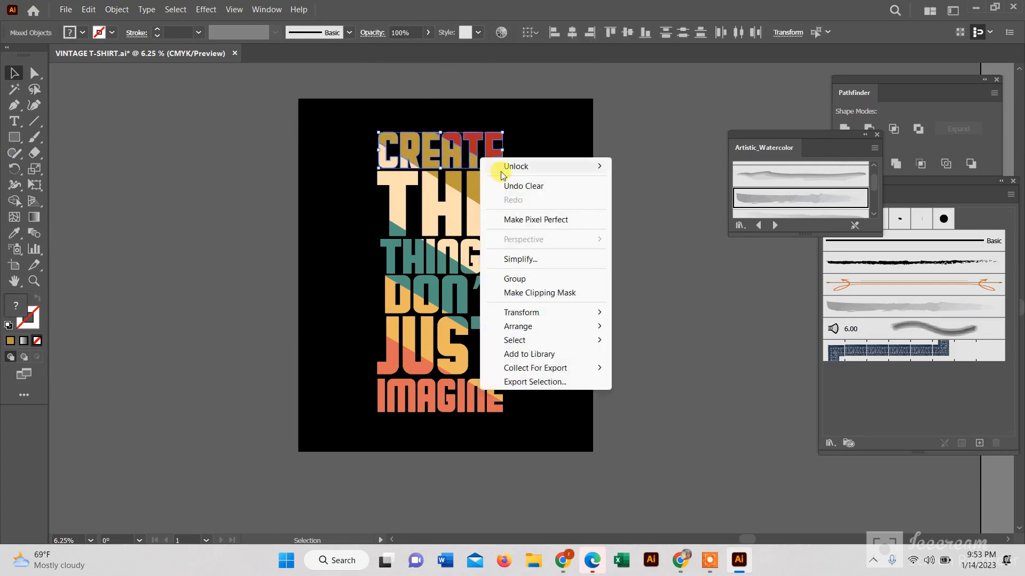
{"action": "left_click", "coordinate": [646, 181]}
{"action": "left_click", "coordinate": [472, 145]}
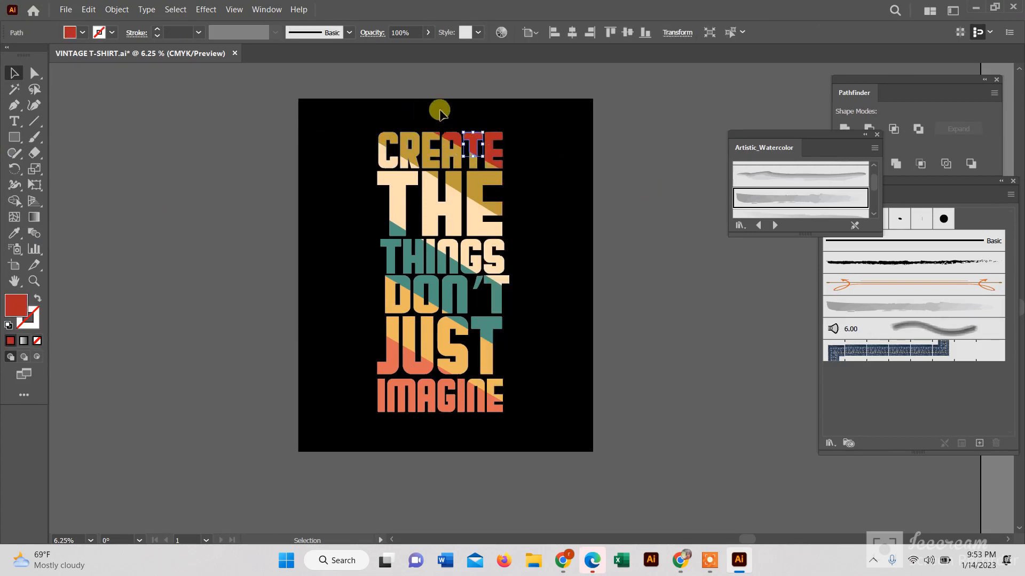
{"action": "left_click_drag", "start_coordinate": [430, 109], "coordinate": [501, 134]}
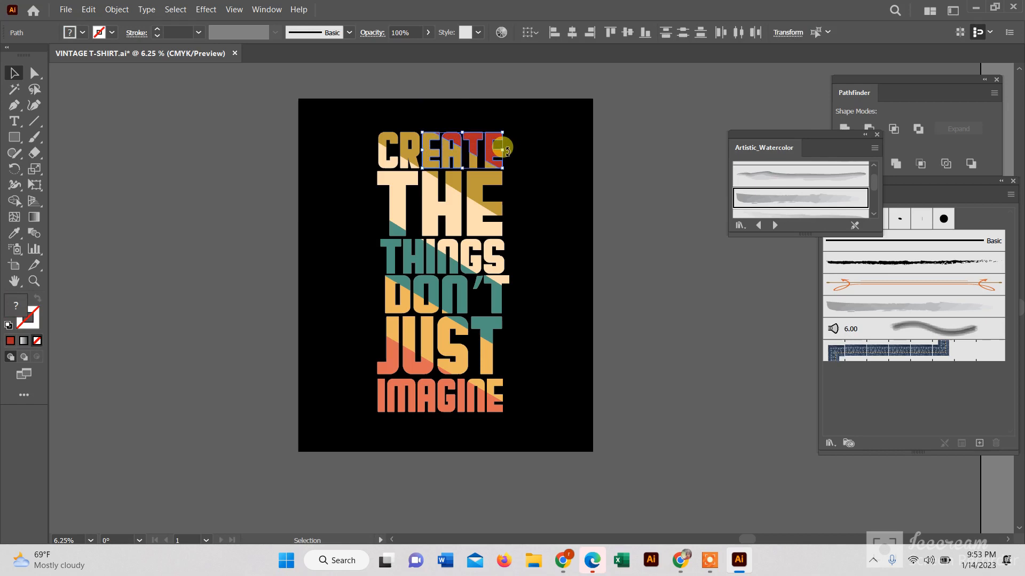
{"action": "scroll", "coordinate": [442, 155], "scroll_direction": "up", "scroll_amount": 1}
{"action": "left_click", "coordinate": [427, 165], "text": "shift"}
{"action": "left_click", "coordinate": [454, 158], "text": "shift"}
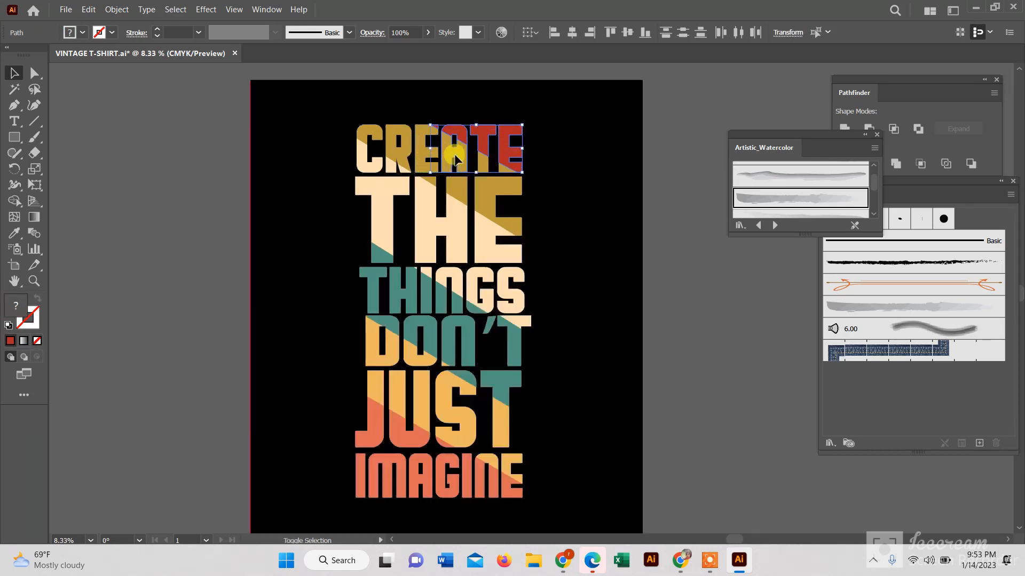
{"action": "left_click", "coordinate": [484, 162], "text": "shift"}
{"action": "left_click", "coordinate": [505, 170], "text": "shift"}
{"action": "left_click", "coordinate": [666, 200]}
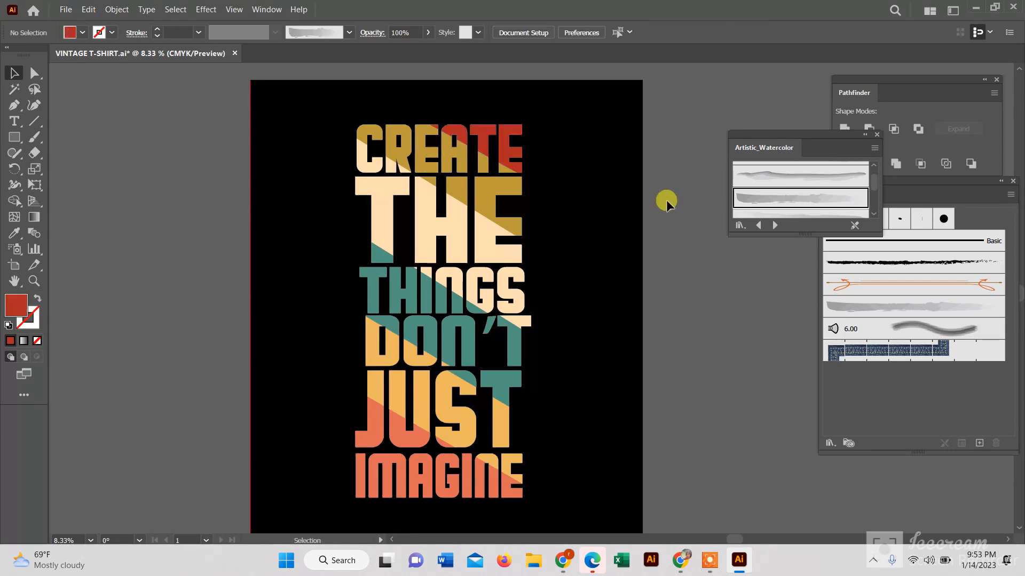
Group the red pieces of CREATE and nudge them up to open a thin diagonal gap above the ochre pieces.
{"action": "left_click", "coordinate": [452, 133], "text": "shift"}
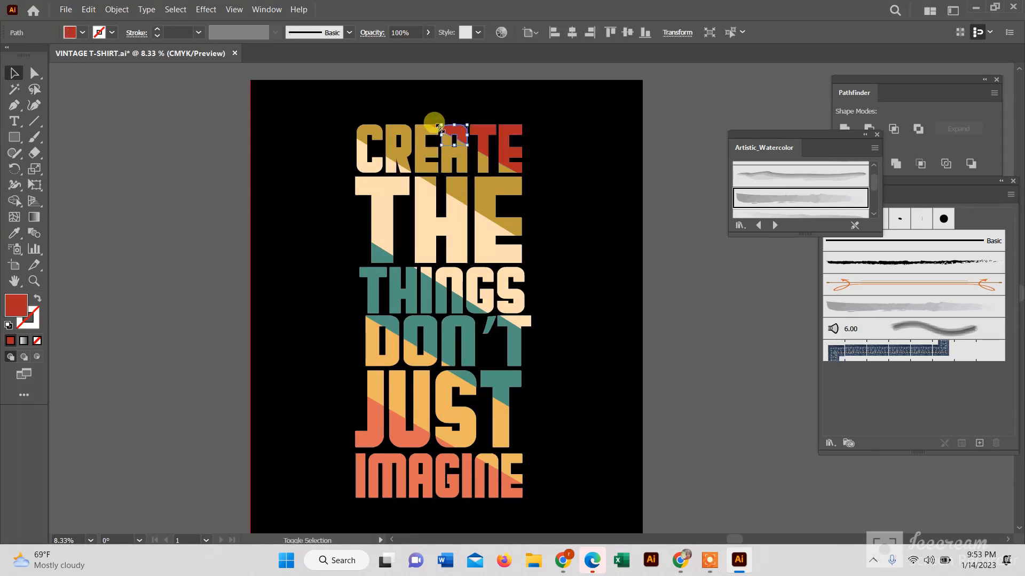
{"action": "scroll", "coordinate": [442, 126], "scroll_direction": "up", "scroll_amount": 2}
{"action": "left_click", "coordinate": [525, 133], "text": "shift"}
{"action": "left_click", "coordinate": [579, 139], "text": "shift"}
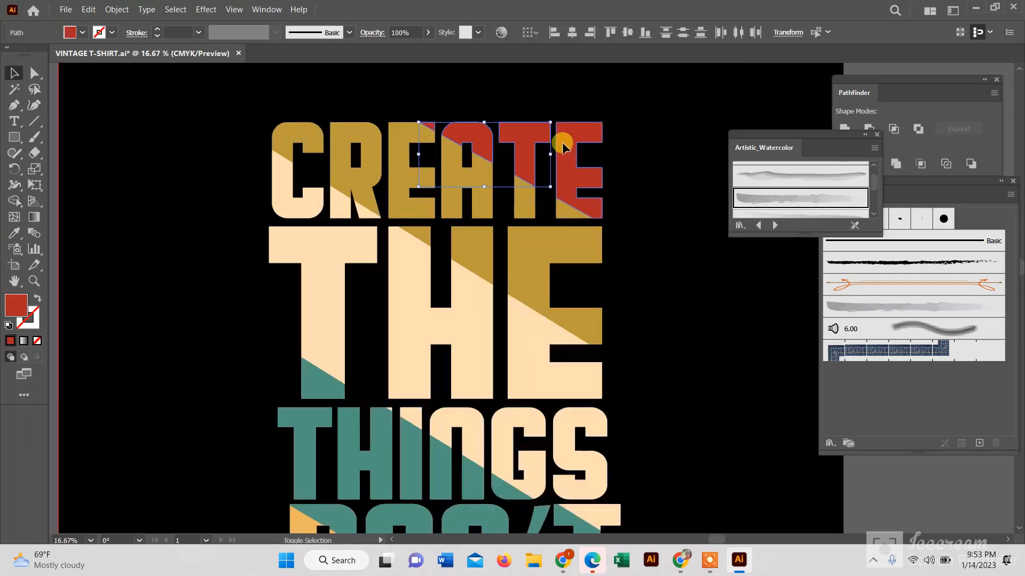
{"action": "right_click", "coordinate": [566, 152]}
{"action": "left_click", "coordinate": [601, 253]}
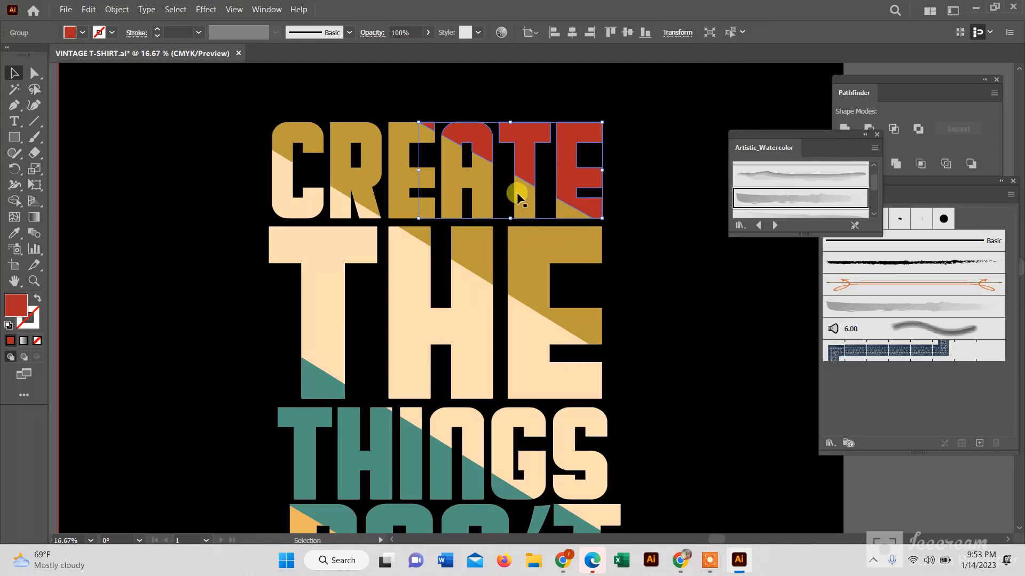
{"action": "key", "text": "Up"}
{"action": "key", "text": "Up"}
{"action": "key", "text": "Up"}
{"action": "key", "text": "Up"}
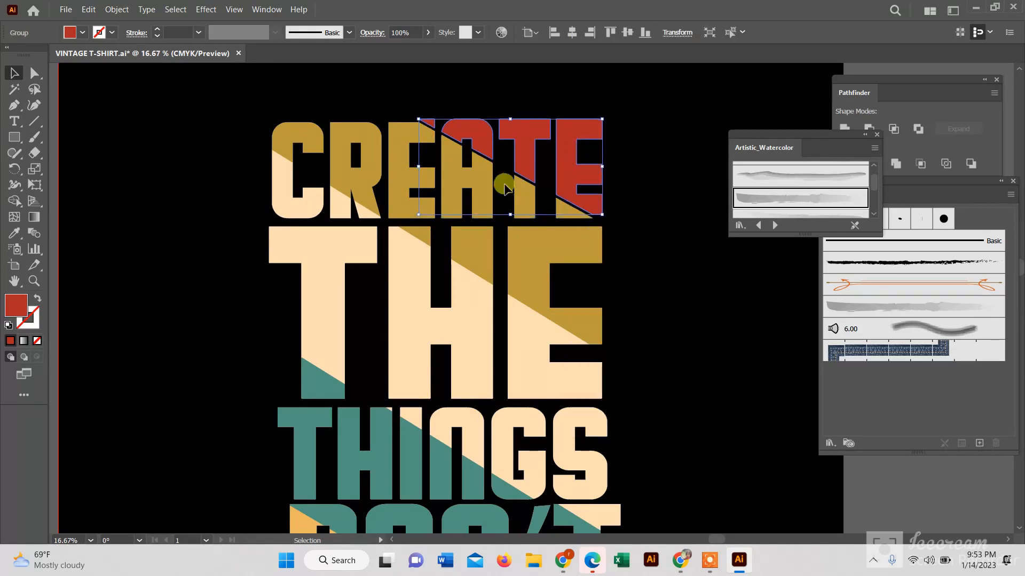
Group the ochre pieces of CREATE together with the raised red group and clear the selection.
{"action": "left_click", "coordinate": [342, 173], "text": "shift"}
{"action": "left_click", "coordinate": [411, 187], "text": "shift"}
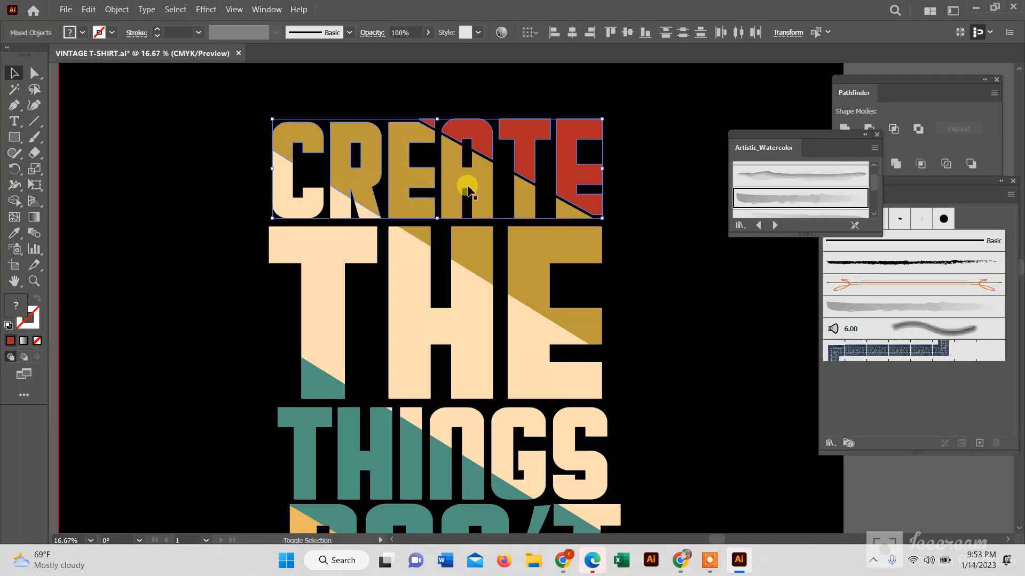
{"action": "left_click", "coordinate": [475, 194], "text": "shift"}
{"action": "left_click", "coordinate": [525, 207], "text": "shift"}
{"action": "right_click", "coordinate": [526, 207]}
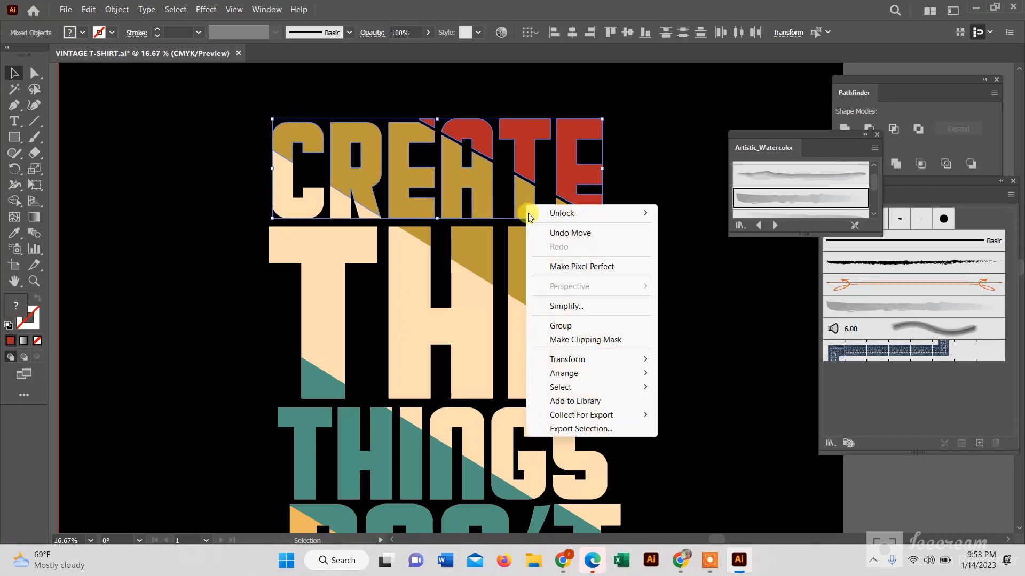
{"action": "left_click", "coordinate": [570, 332]}
{"action": "left_click", "coordinate": [240, 147]}
Group the cream pieces of the C and R in CREATE and nudge them slightly down to open a gap.
{"action": "left_click", "coordinate": [282, 183]}
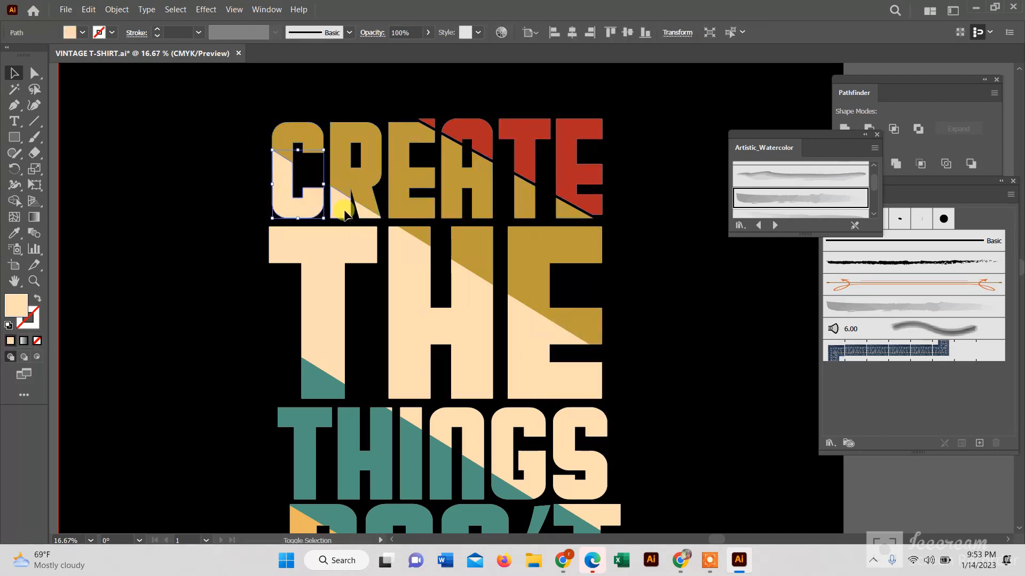
{"action": "left_click", "coordinate": [361, 208], "text": "shift"}
{"action": "right_click", "coordinate": [361, 208]}
{"action": "left_click", "coordinate": [402, 312]}
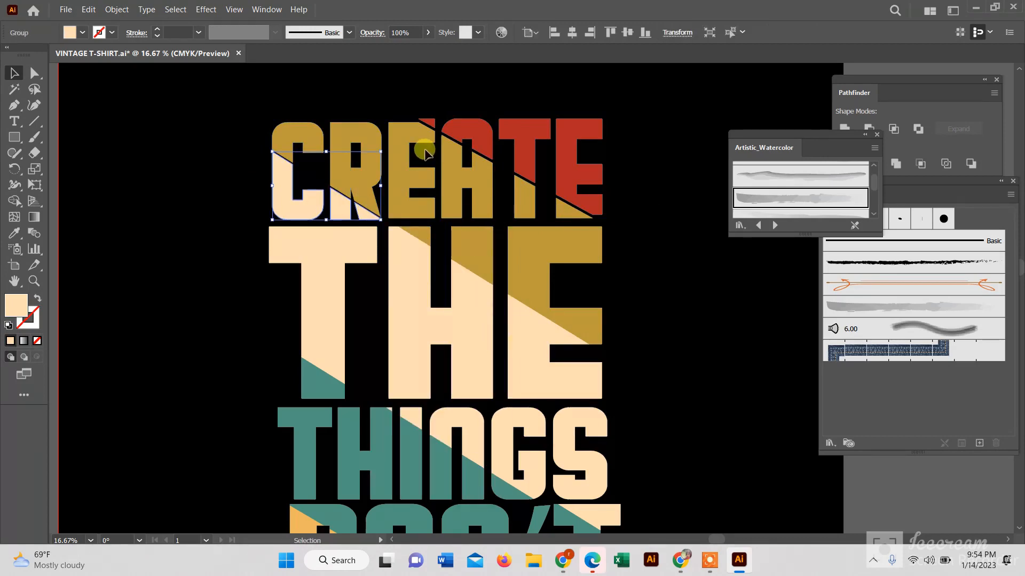
Group the cream pieces of the T, H and E in THE.
{"action": "left_click", "coordinate": [348, 254]}
{"action": "left_click", "coordinate": [404, 289], "text": "shift"}
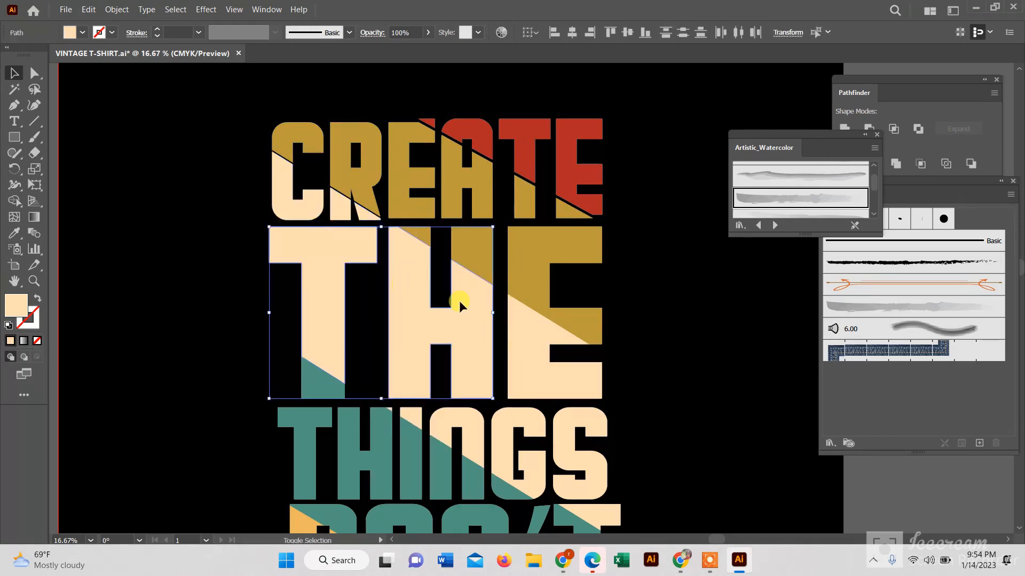
{"action": "left_click", "coordinate": [538, 348], "text": "shift"}
{"action": "right_click", "coordinate": [584, 383]}
{"action": "left_click", "coordinate": [615, 206]}
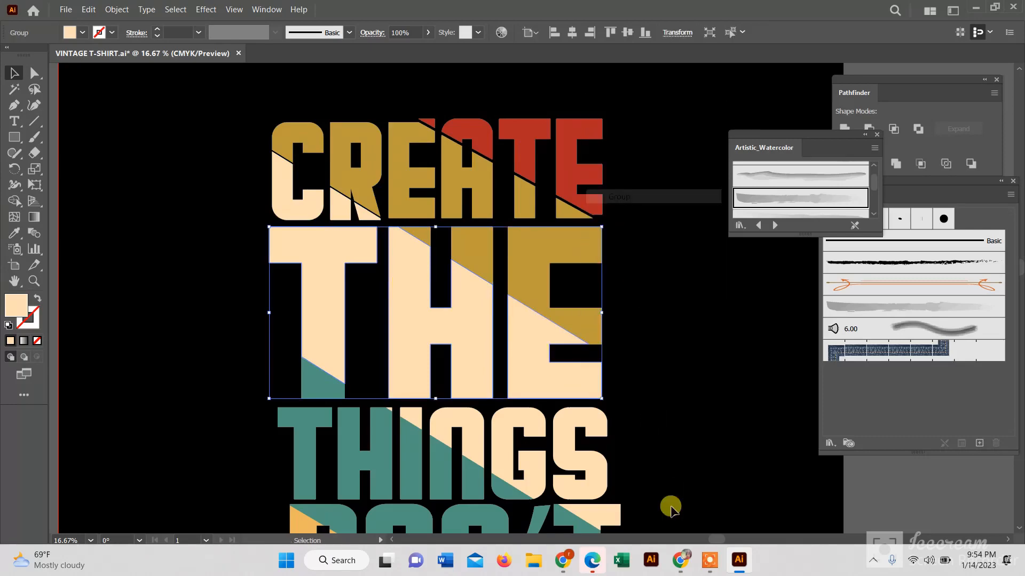
Close the Artistic_Watercolor brush library.
{"action": "left_click", "coordinate": [675, 553]}
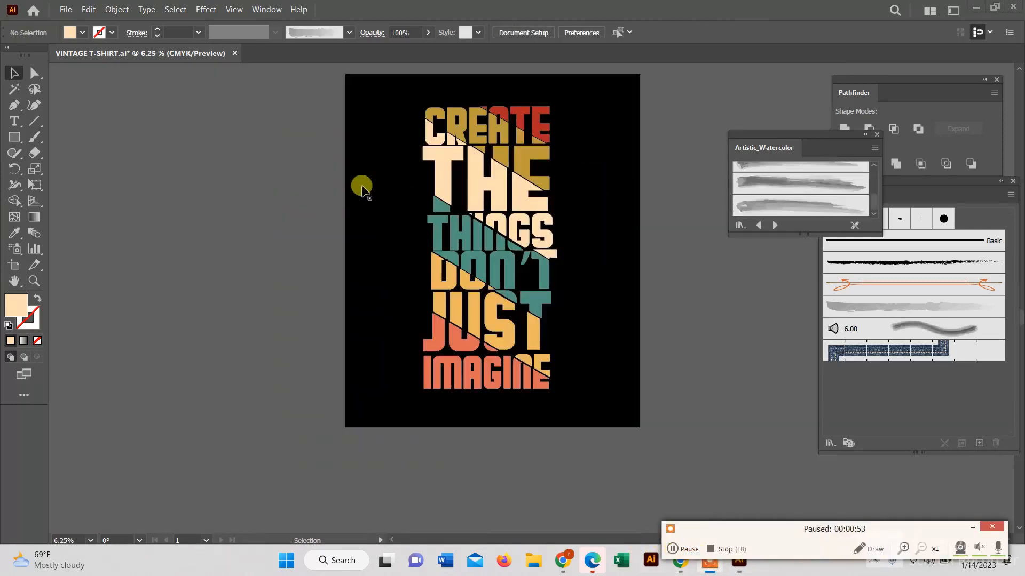
{"action": "left_click", "coordinate": [876, 134]}
{"action": "left_click_drag", "start_coordinate": [395, 112], "coordinate": [581, 414]}
{"action": "left_click", "coordinate": [496, 264]}
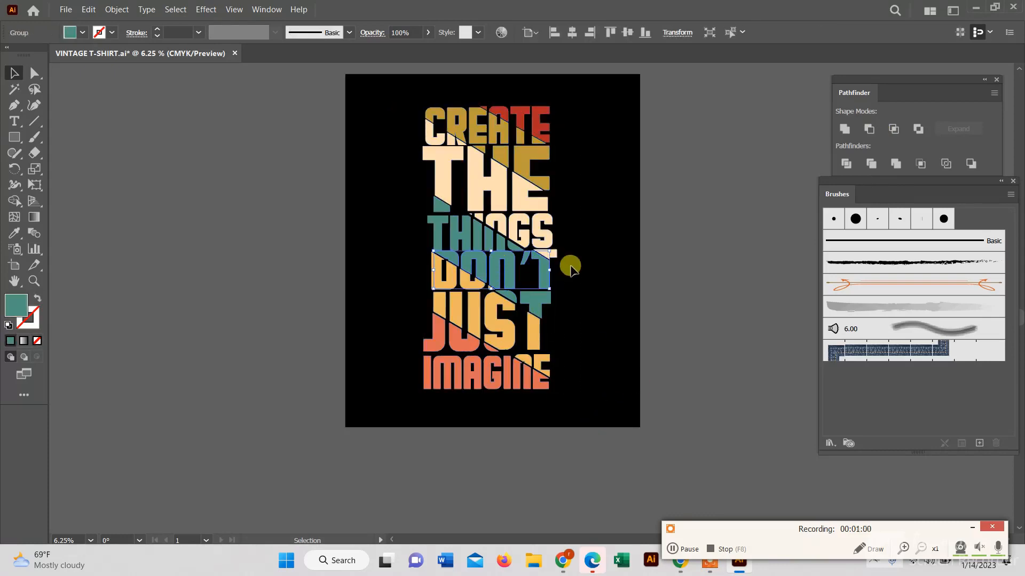
Move the entire lettering slightly up and to the left on the black background and group it.
{"action": "left_click_drag", "start_coordinate": [398, 110], "coordinate": [566, 424]}
{"action": "mouse_move", "coordinate": [485, 316]}
{"action": "left_mouse_down"}
{"action": "mouse_move", "coordinate": [501, 314]}
{"action": "mouse_move", "coordinate": [478, 314]}
{"action": "left_mouse_up"}
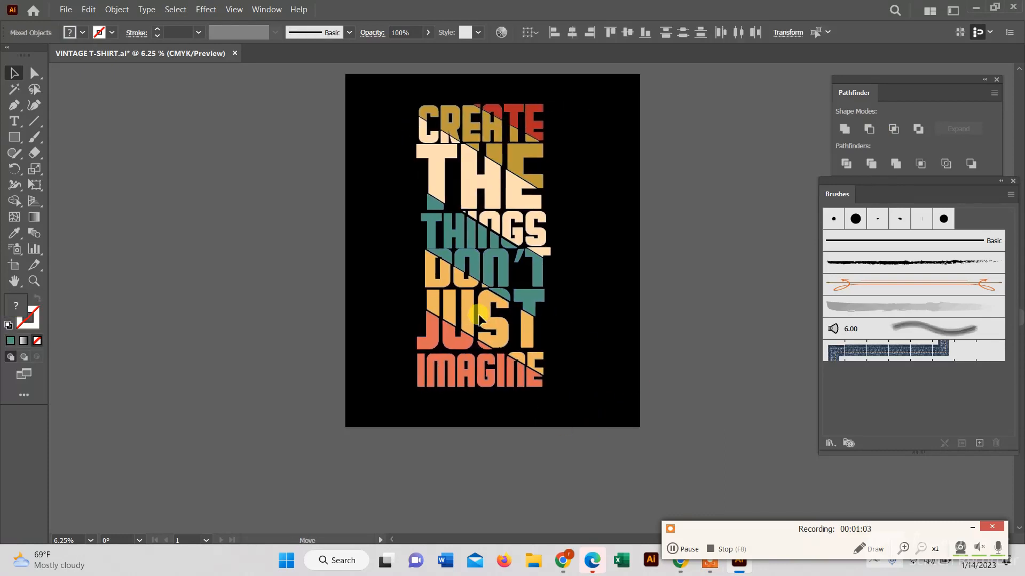
{"action": "right_click", "coordinate": [551, 348]}
{"action": "left_click", "coordinate": [583, 234]}
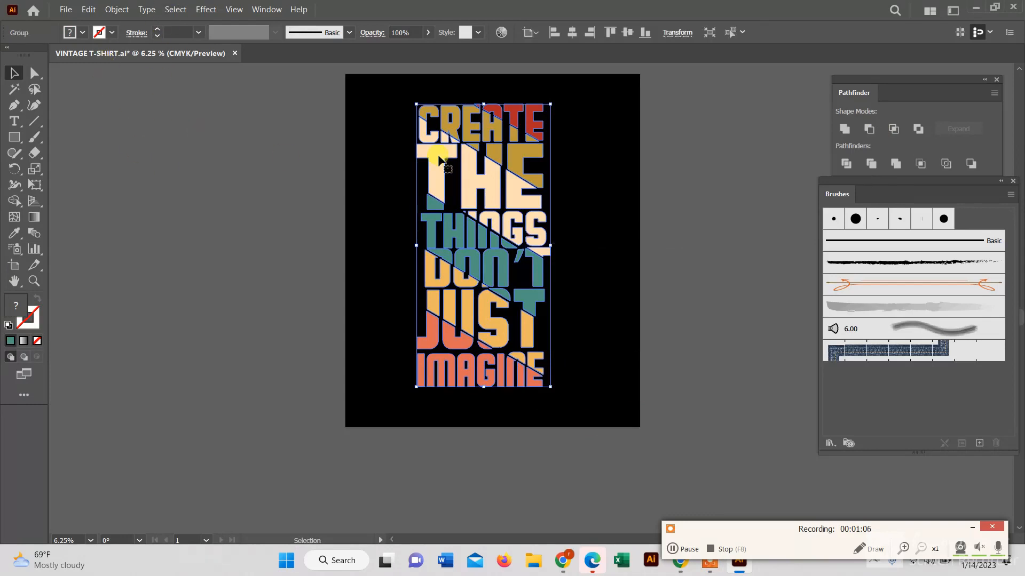
Open the grunge texture file ONH8QI1 from the grunge-textures-collection (1) folder.
{"action": "left_click", "coordinate": [67, 11]}
{"action": "left_click", "coordinate": [80, 54]}
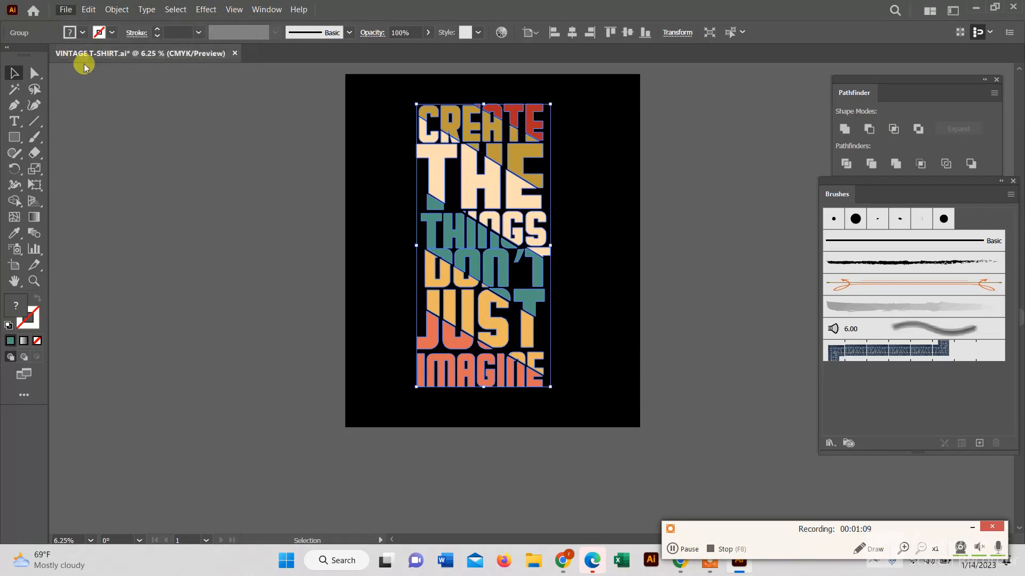
{"action": "scroll", "coordinate": [72, 171], "scroll_direction": "down", "scroll_amount": 2}
{"action": "left_click", "coordinate": [69, 193]}
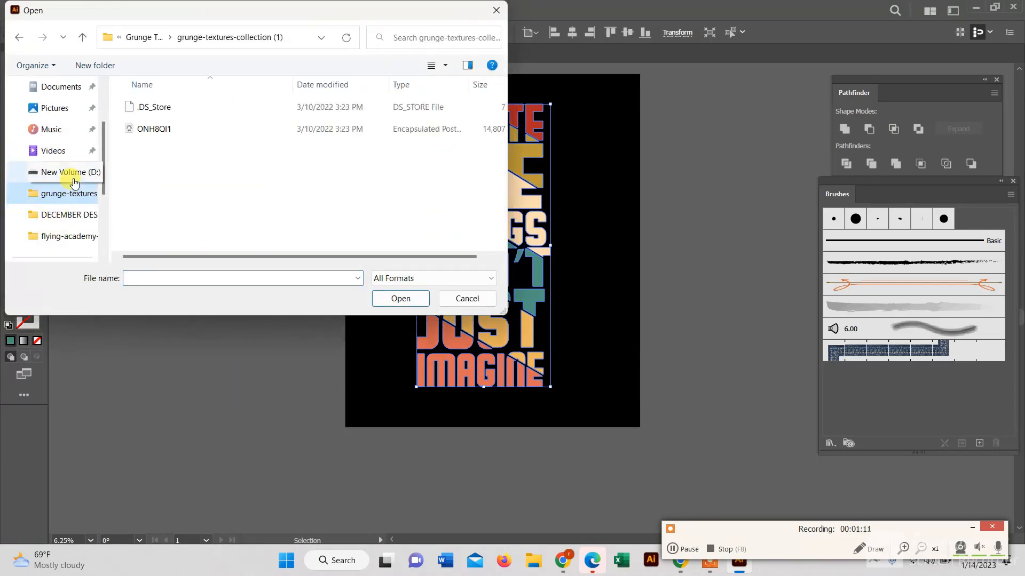
{"action": "double_click", "coordinate": [165, 130]}
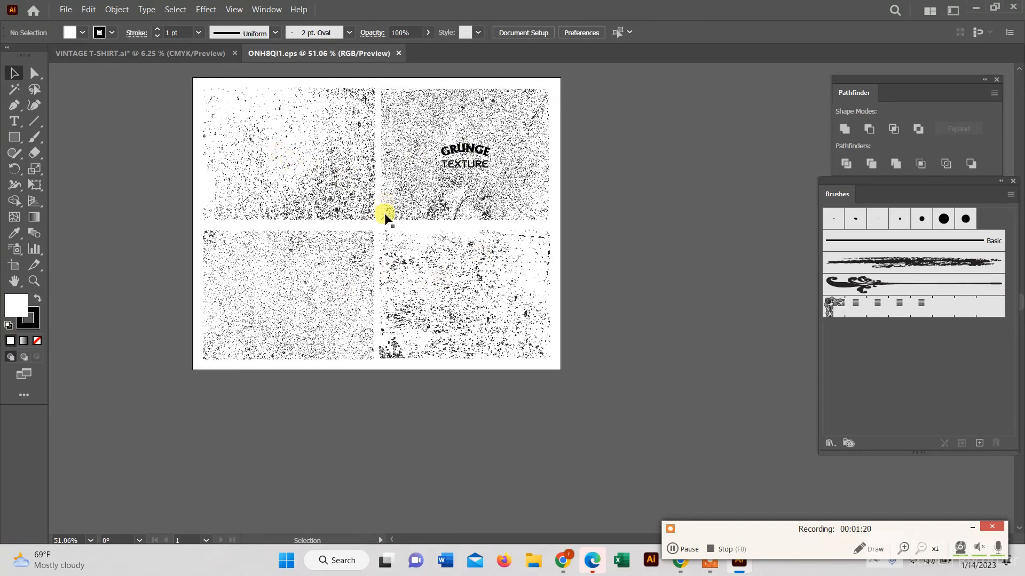
Free the lower-right grunge texture from the background shapes around it on the texture sheet.
{"action": "mouse_move", "coordinate": [379, 229]}
{"action": "left_mouse_down"}
{"action": "mouse_move", "coordinate": [521, 343]}
{"action": "mouse_move", "coordinate": [668, 325]}
{"action": "left_mouse_up"}
{"action": "key", "text": "Delete"}
{"action": "left_click_drag", "start_coordinate": [376, 225], "coordinate": [559, 353]}
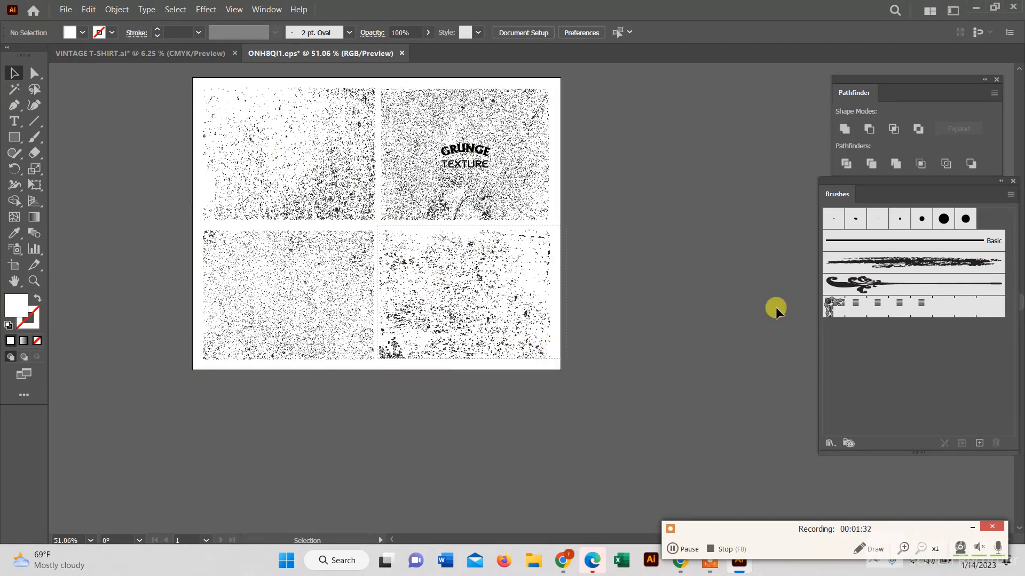
{"action": "left_click", "coordinate": [673, 549]}
{"action": "left_click", "coordinate": [416, 222]}
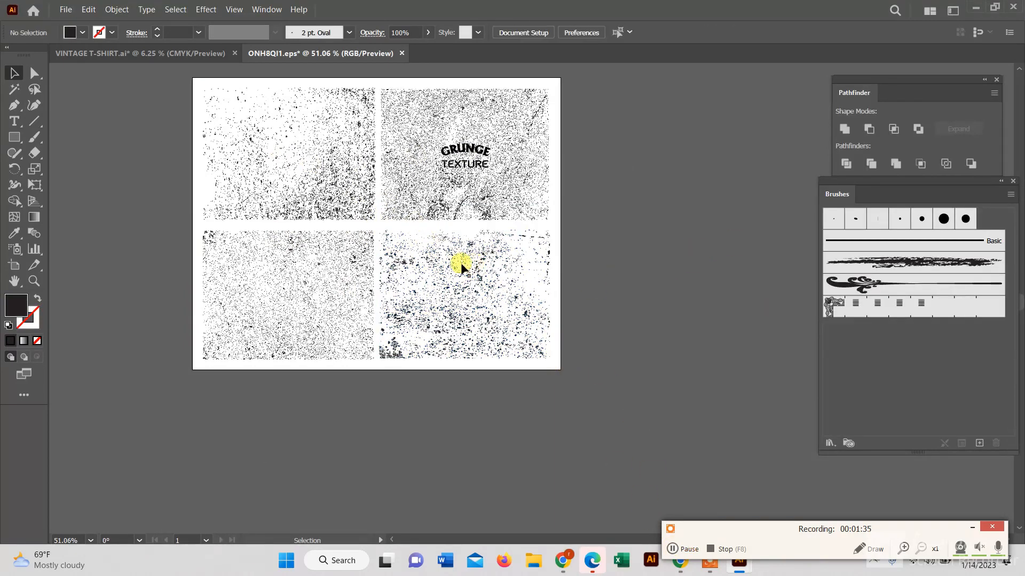
Copy the lower-right grunge texture and return to the VINTAGE T-SHIRT.ai document.
{"action": "left_click_drag", "start_coordinate": [376, 229], "coordinate": [558, 368]}
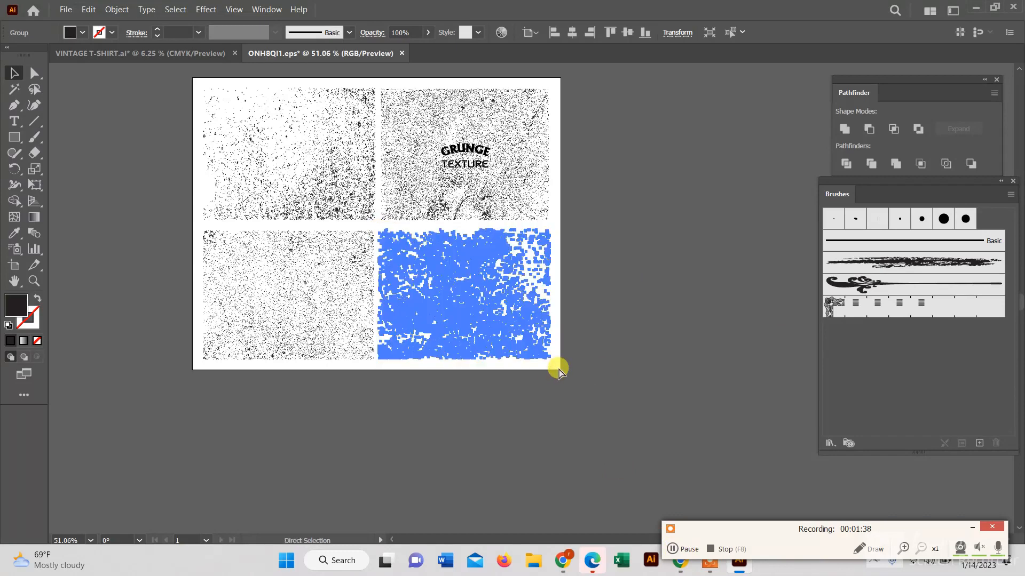
{"action": "key", "text": "Delete"}
{"action": "left_click", "coordinate": [113, 53]}
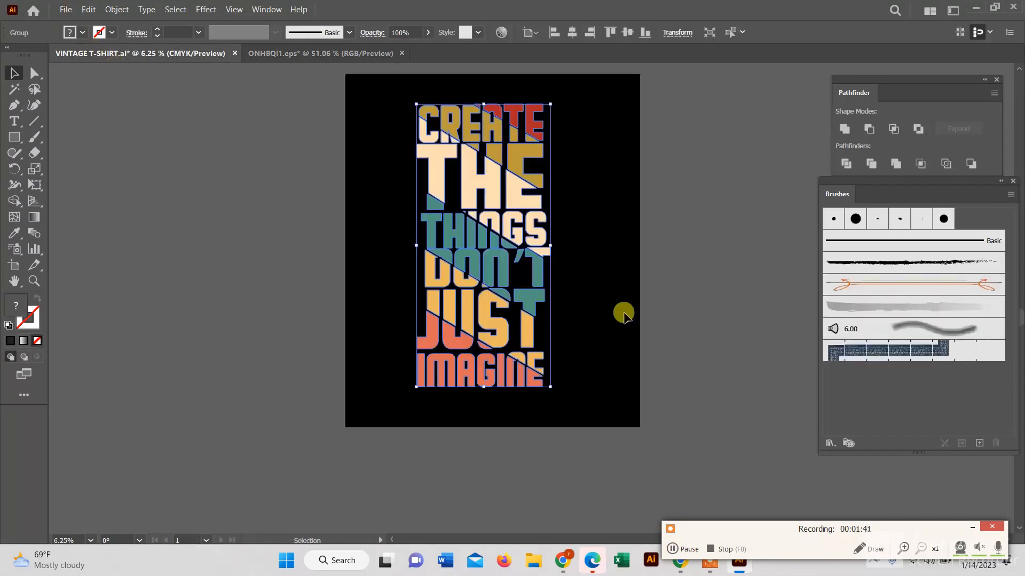
Show the Transparency settings for the grouped lettering.
{"action": "left_click", "coordinate": [267, 10]}
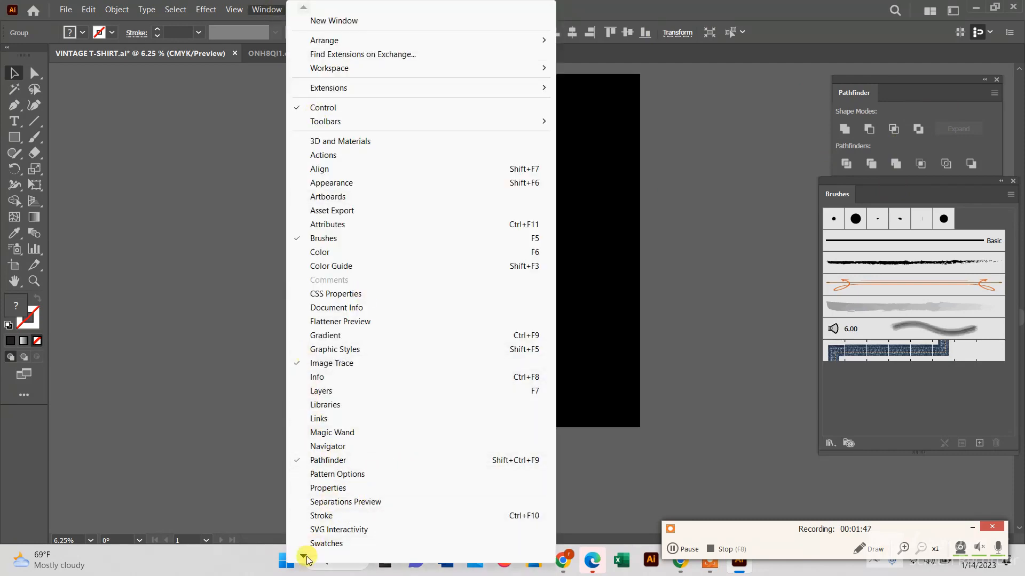
{"action": "mouse_move", "coordinate": [303, 555]}
{"action": "left_click", "coordinate": [329, 496]}
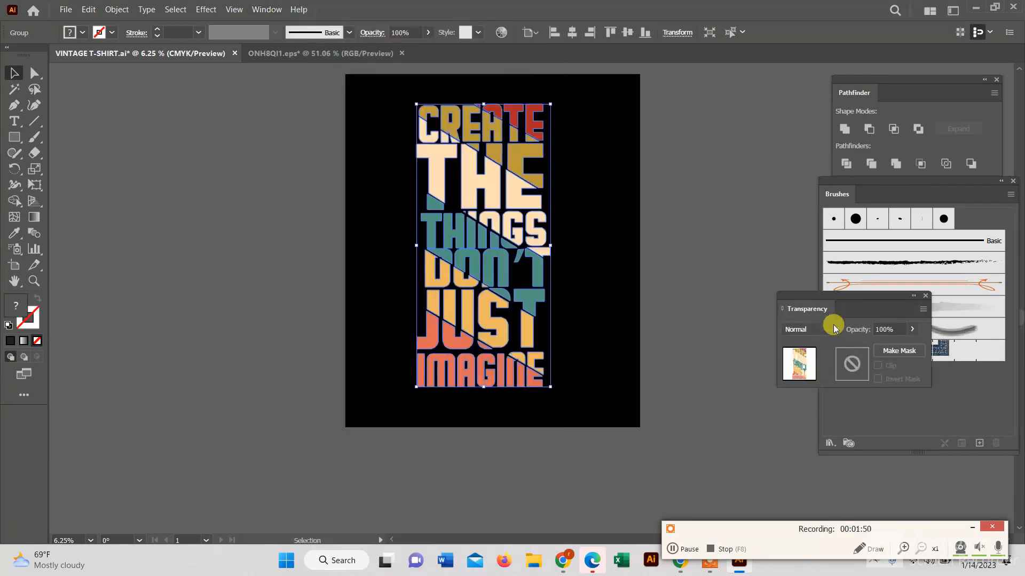
Mask the lettering with the grunge texture using an unclipped opacity mask, and lower the texture's opacity to 64%.
{"action": "left_click", "coordinate": [886, 350]}
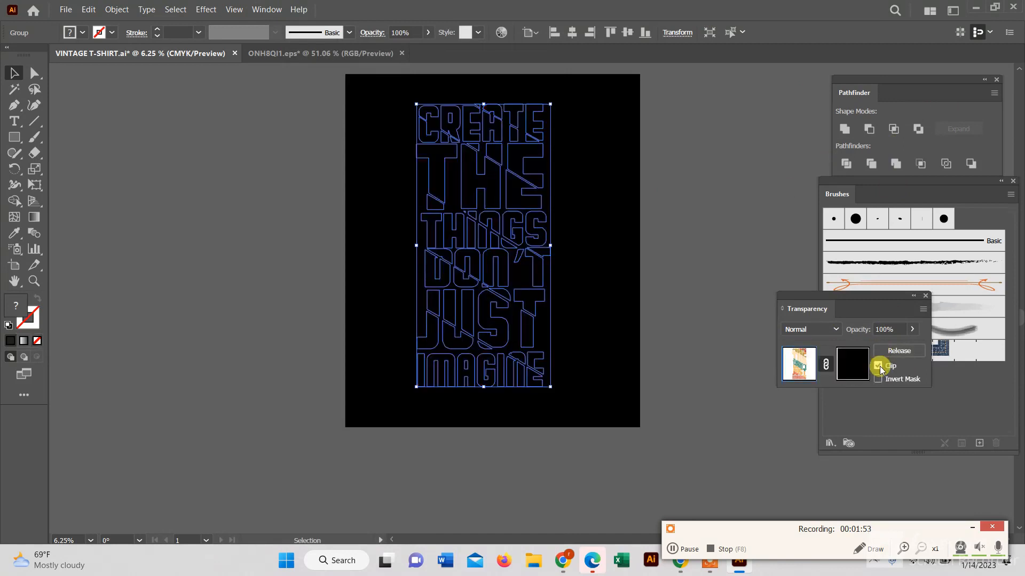
{"action": "left_click", "coordinate": [854, 366]}
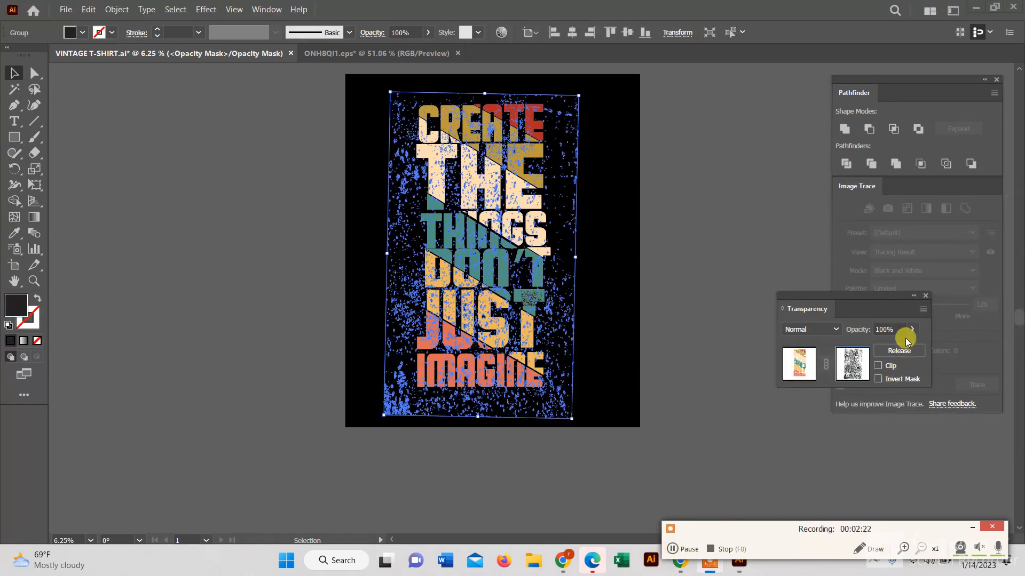
{"action": "left_click", "coordinate": [912, 329]}
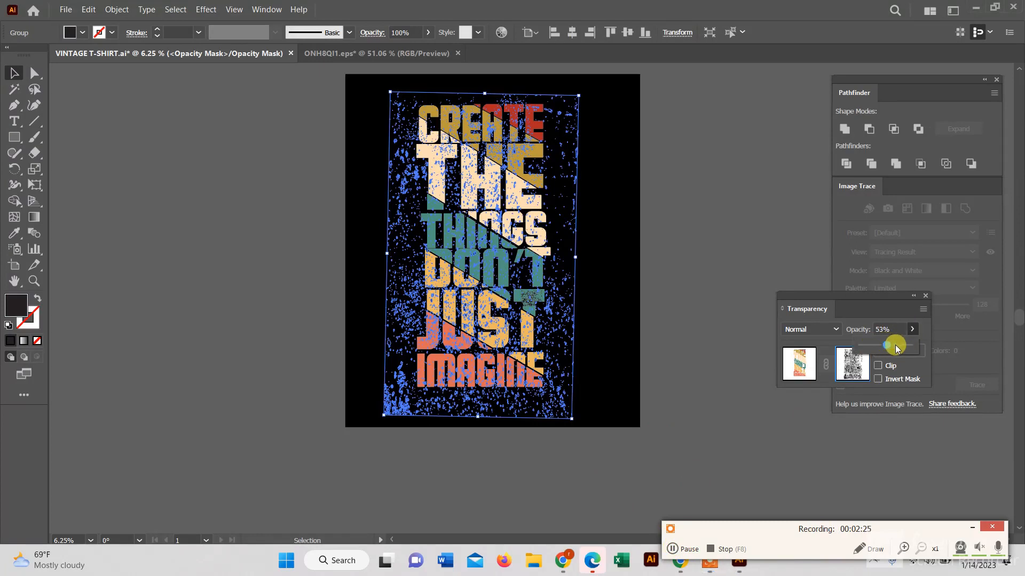
{"action": "left_click", "coordinate": [799, 373]}
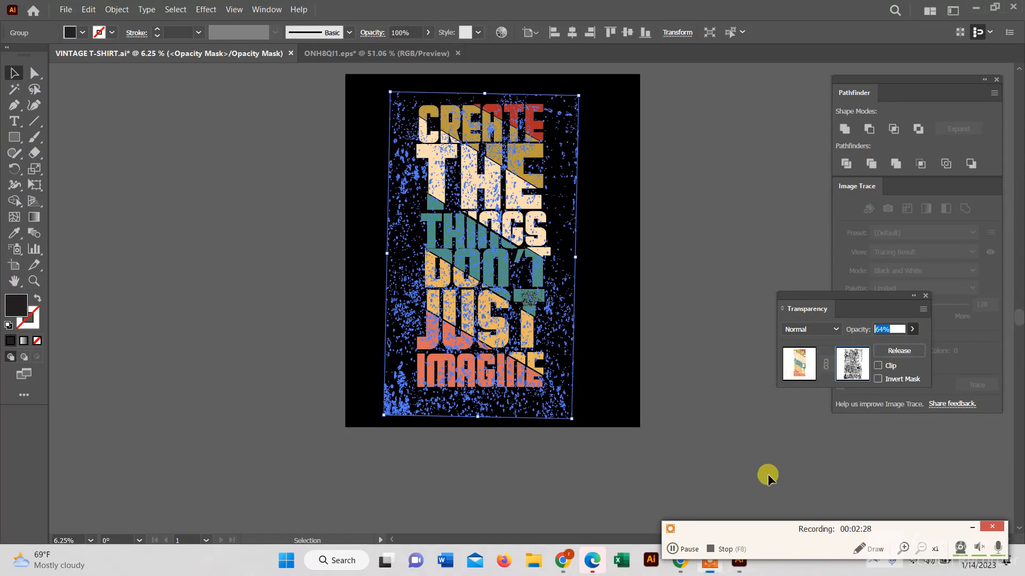
{"action": "left_click", "coordinate": [801, 377]}
{"action": "left_click", "coordinate": [703, 456]}
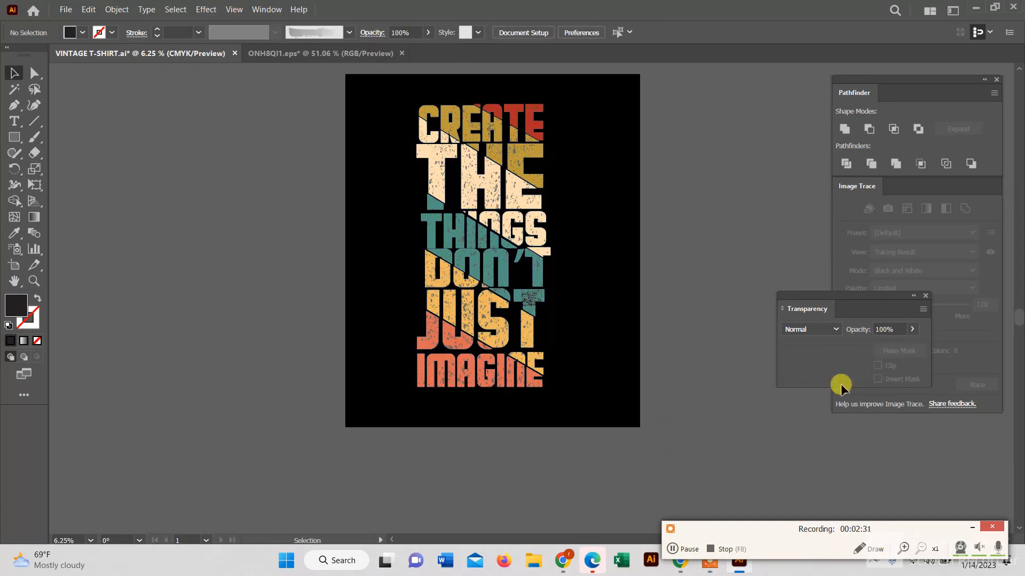
Inspect the texture on the lettering up close and release its opacity mask.
{"action": "left_click", "coordinate": [543, 295]}
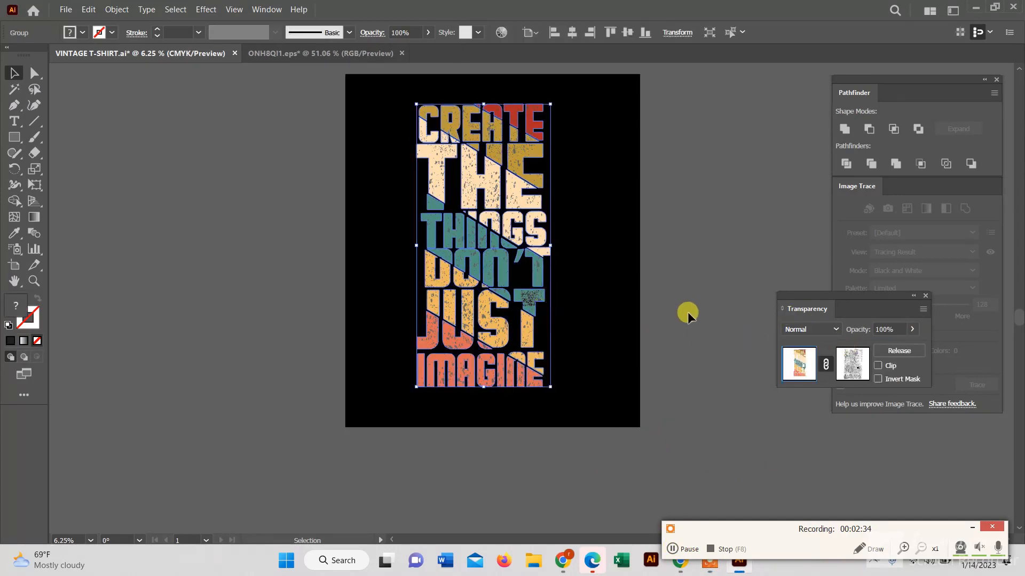
{"action": "left_click", "coordinate": [570, 322]}
{"action": "key", "text": "ctrl+equal"}
{"action": "key", "text": "ctrl+equal"}
{"action": "key", "text": "ctrl+equal"}
{"action": "left_click", "coordinate": [523, 275]}
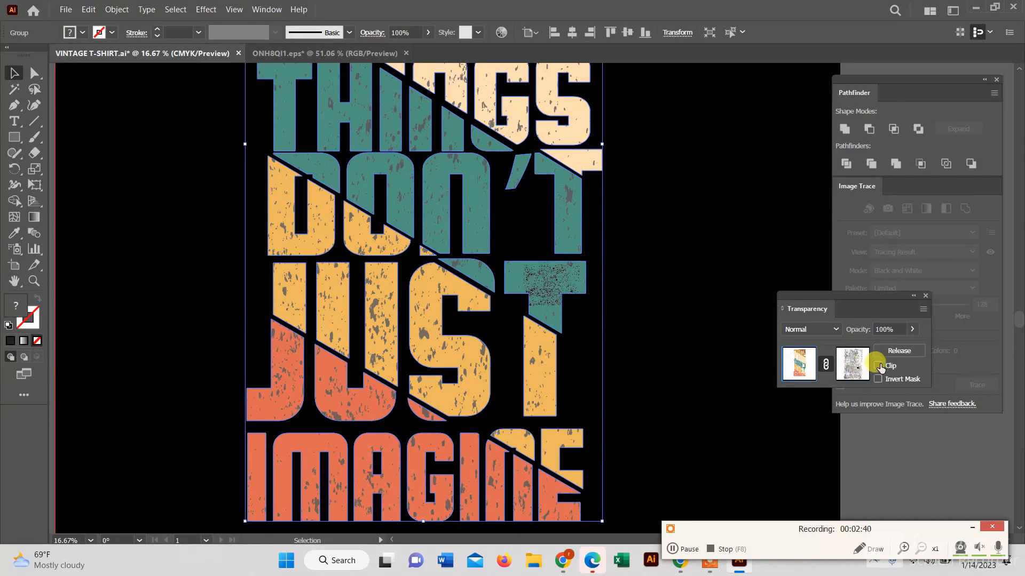
{"action": "left_click", "coordinate": [898, 351]}
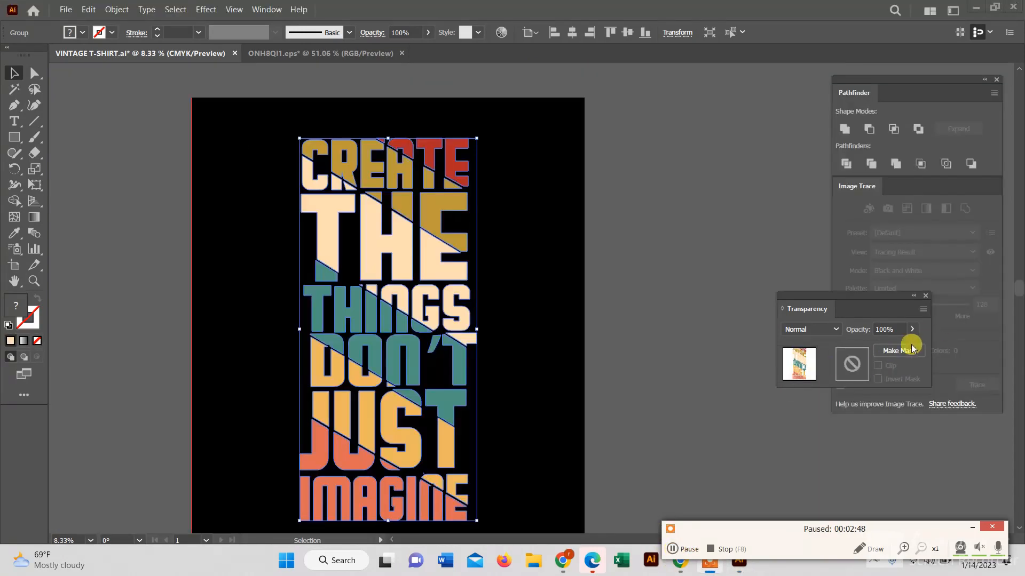
Make a new opacity mask on the lettering and turn off Clip.
{"action": "left_click", "coordinate": [899, 350]}
{"action": "left_click", "coordinate": [851, 368]}
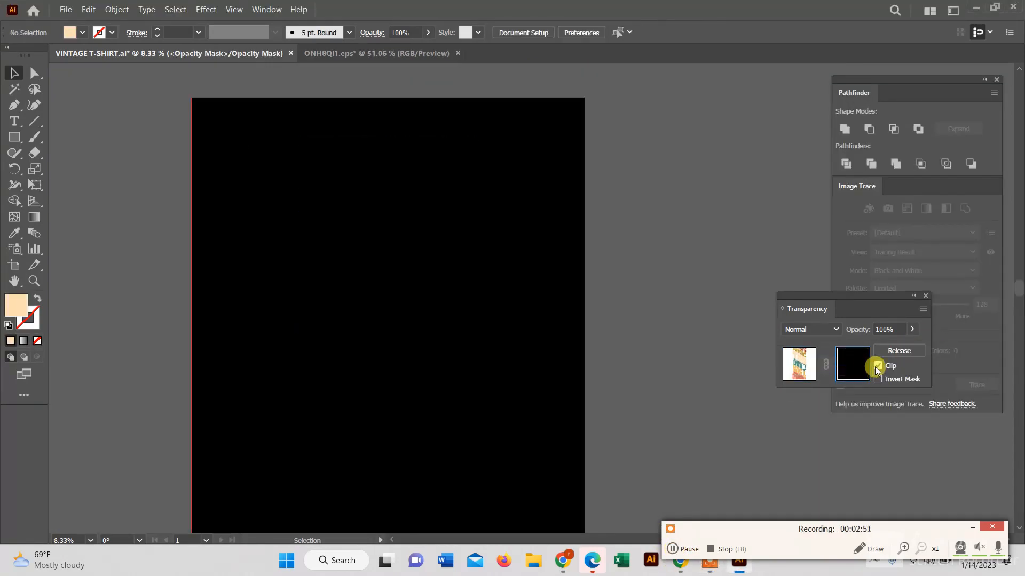
{"action": "left_click", "coordinate": [877, 367]}
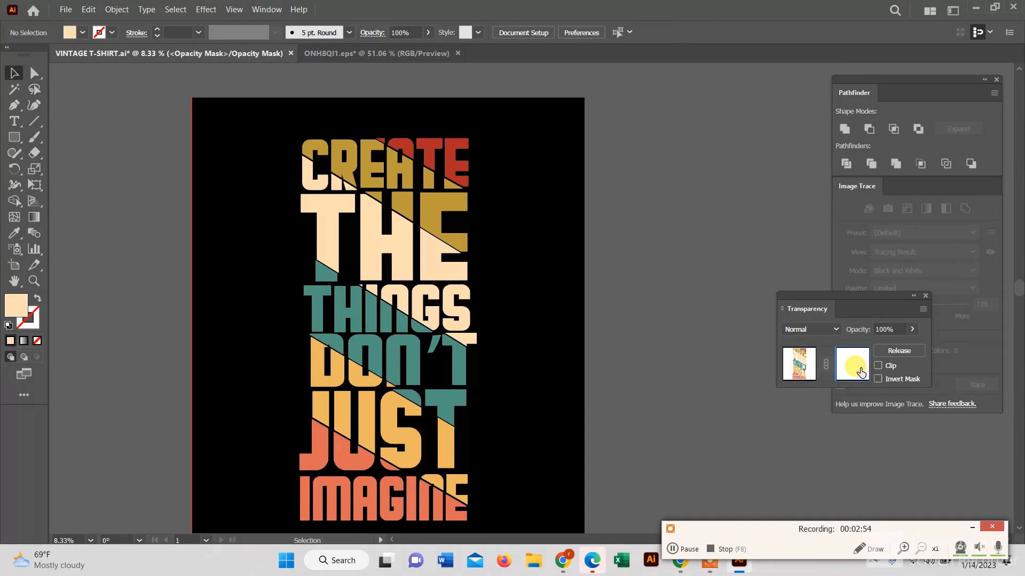
Paste the grunge texture into the mask, stretch it over the whole lettering, and leave mask editing.
{"action": "key", "text": "ctrl+v"}
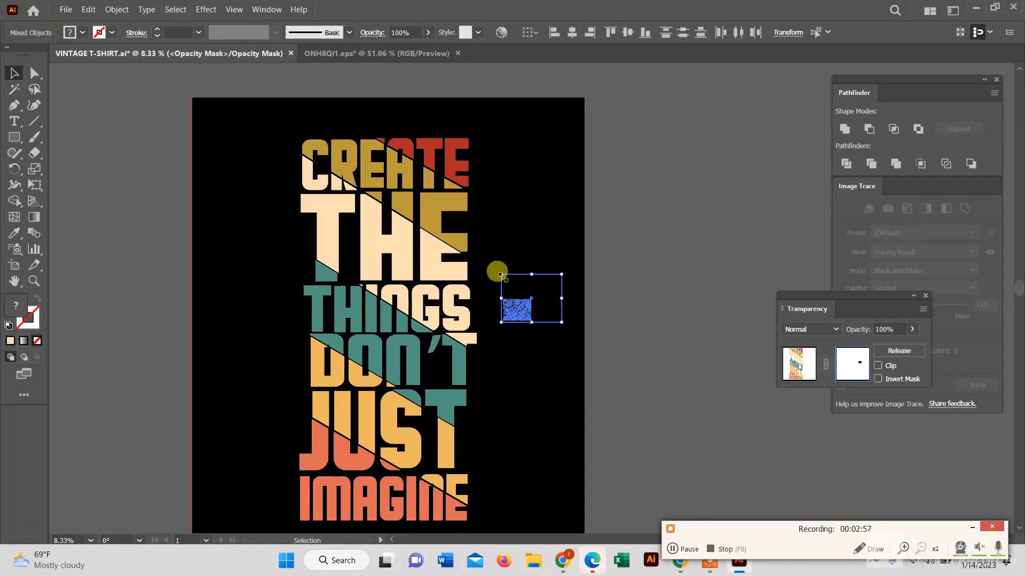
{"action": "left_click_drag", "start_coordinate": [501, 274], "coordinate": [274, 192]}
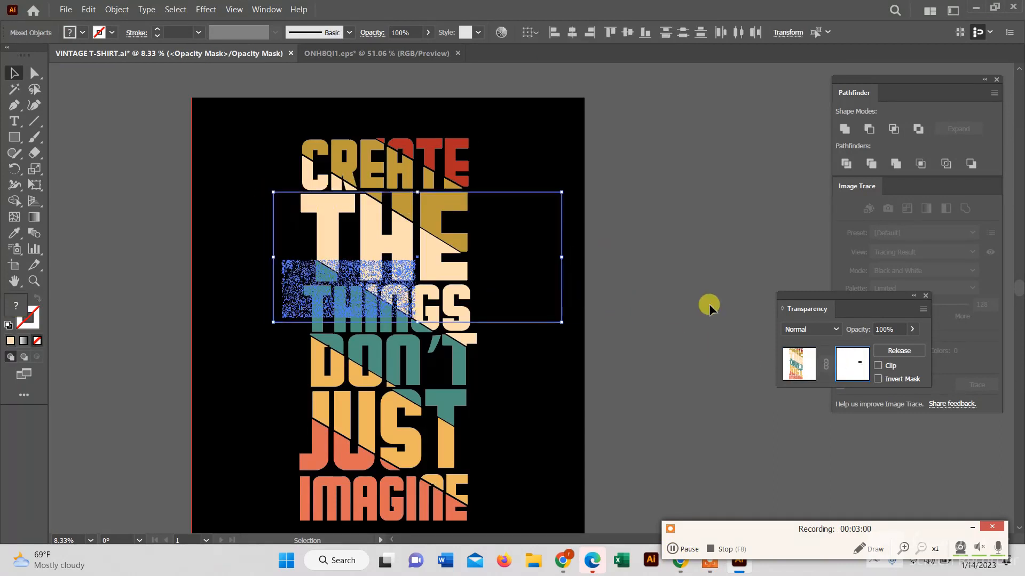
{"action": "left_click_drag", "start_coordinate": [418, 322], "coordinate": [457, 507]}
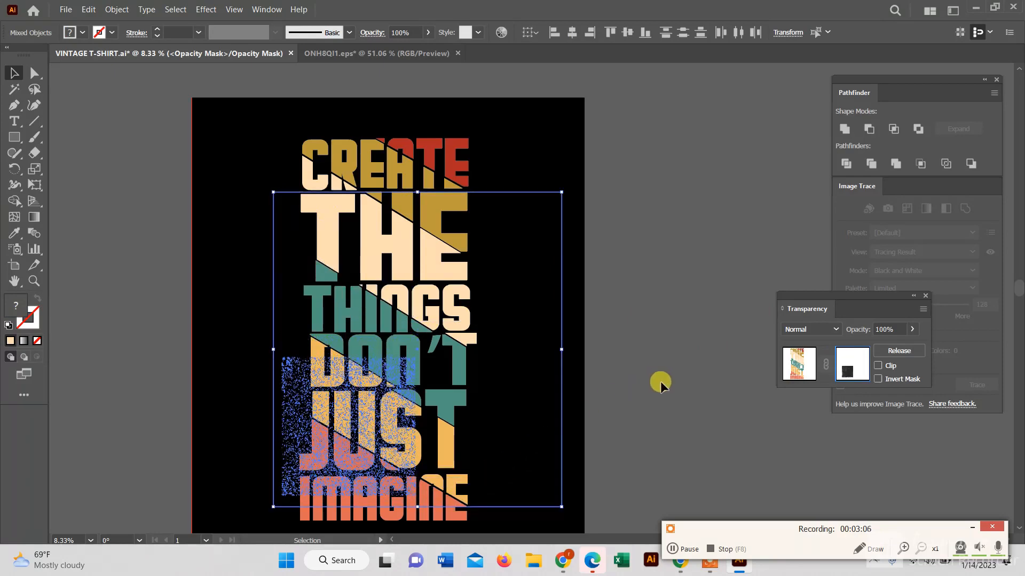
{"action": "left_click", "coordinate": [799, 364]}
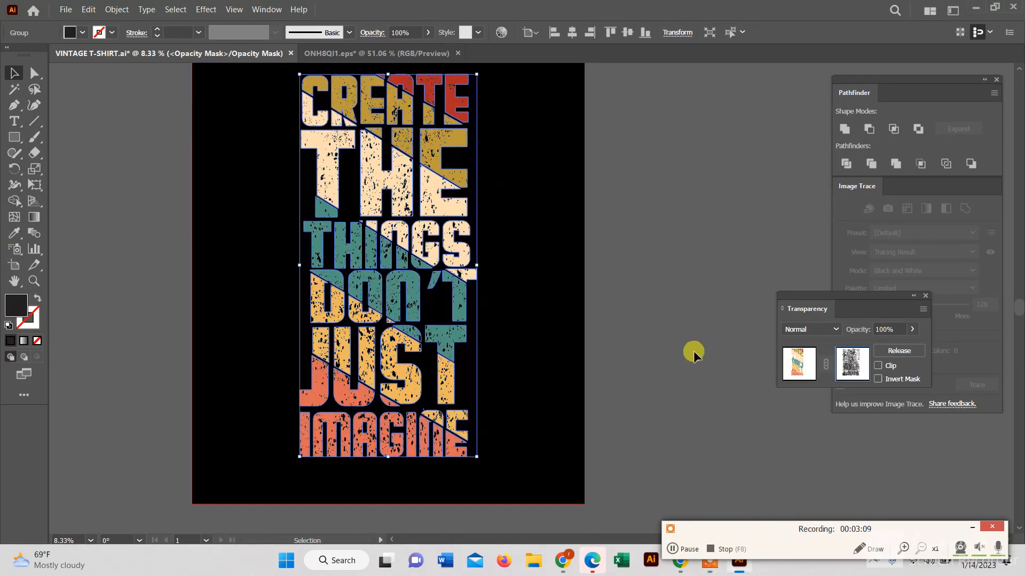
{"action": "left_click", "coordinate": [674, 348]}
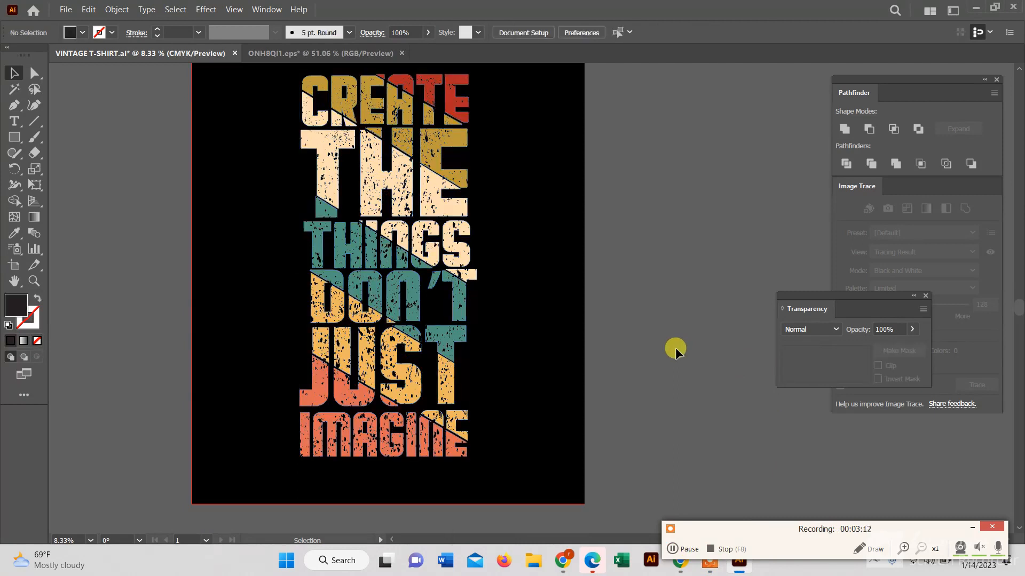
Set the opacity of the grunge texture inside the lettering's mask to 68% and return to the artwork.
{"action": "left_click", "coordinate": [363, 287]}
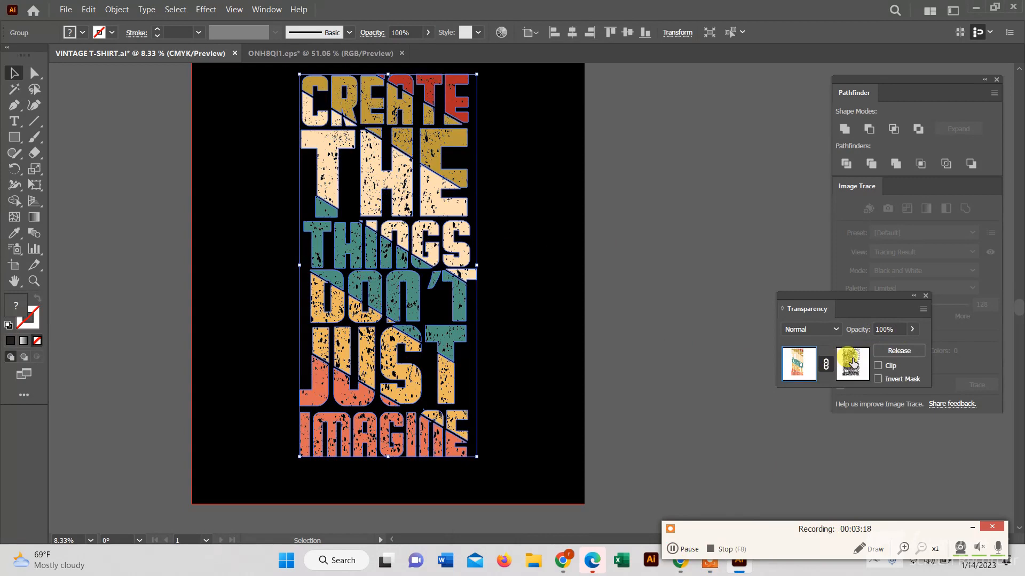
{"action": "left_click", "coordinate": [856, 374]}
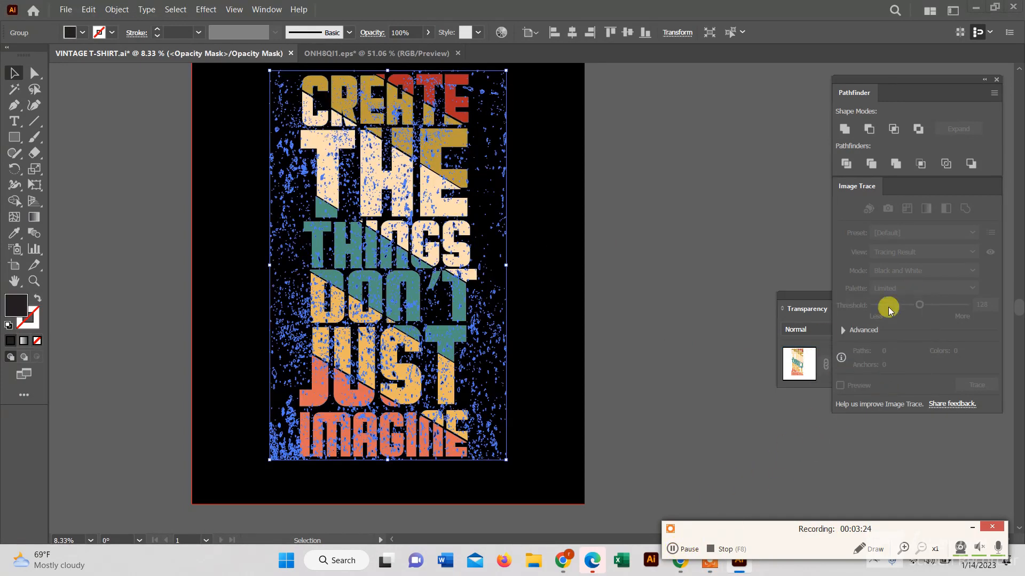
{"action": "left_click", "coordinate": [997, 81]}
{"action": "left_click", "coordinate": [912, 330]}
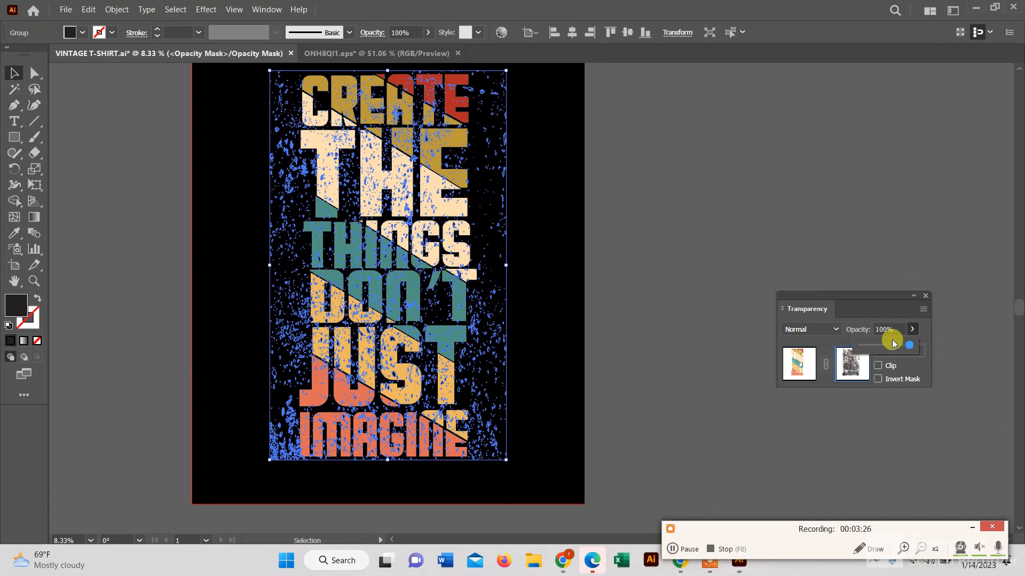
{"action": "left_click", "coordinate": [892, 346]}
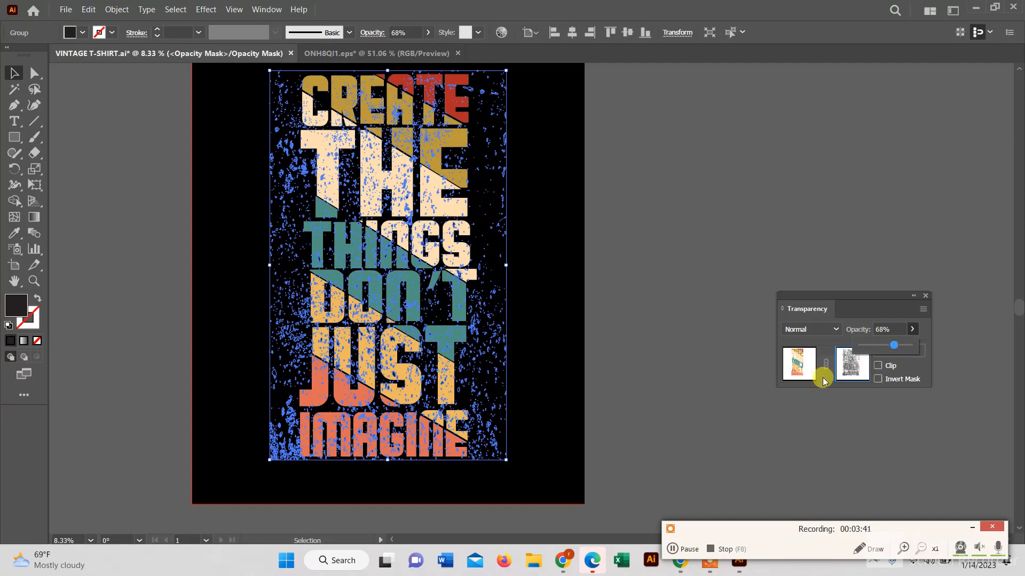
{"action": "left_click", "coordinate": [804, 374]}
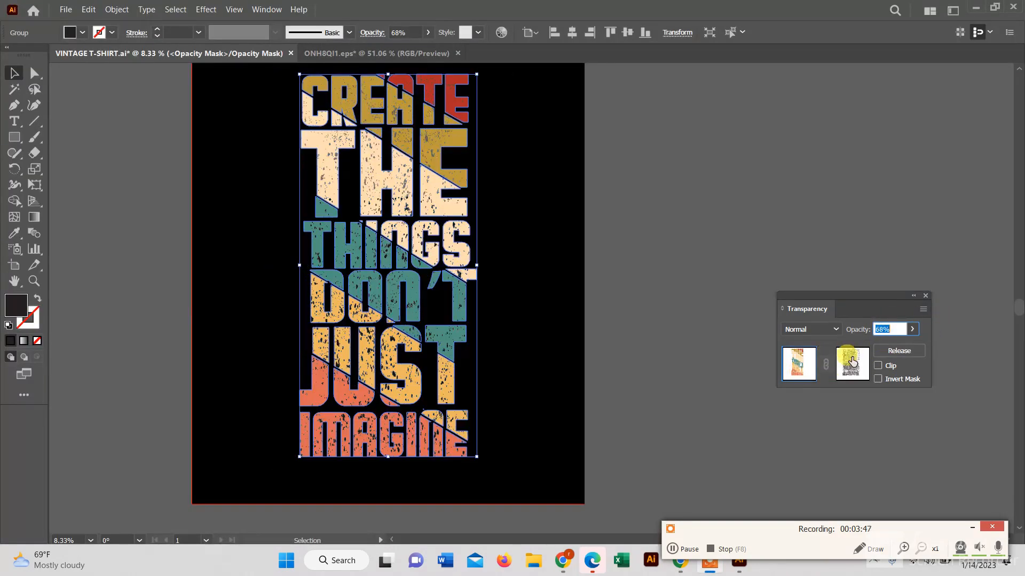
{"action": "left_click", "coordinate": [807, 365]}
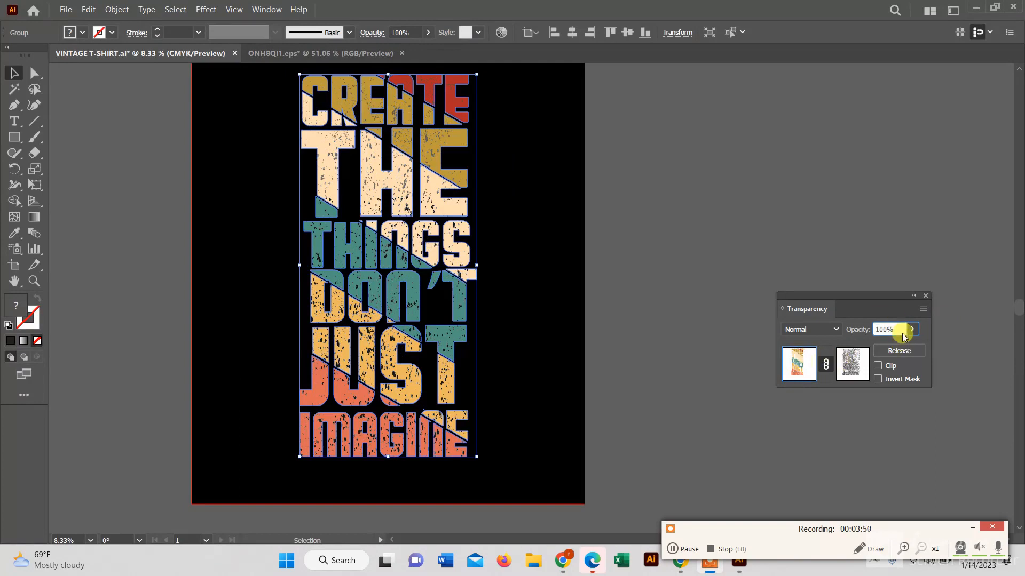
Set the opacity of the masked lettering to 82%.
{"action": "left_click", "coordinate": [912, 331]}
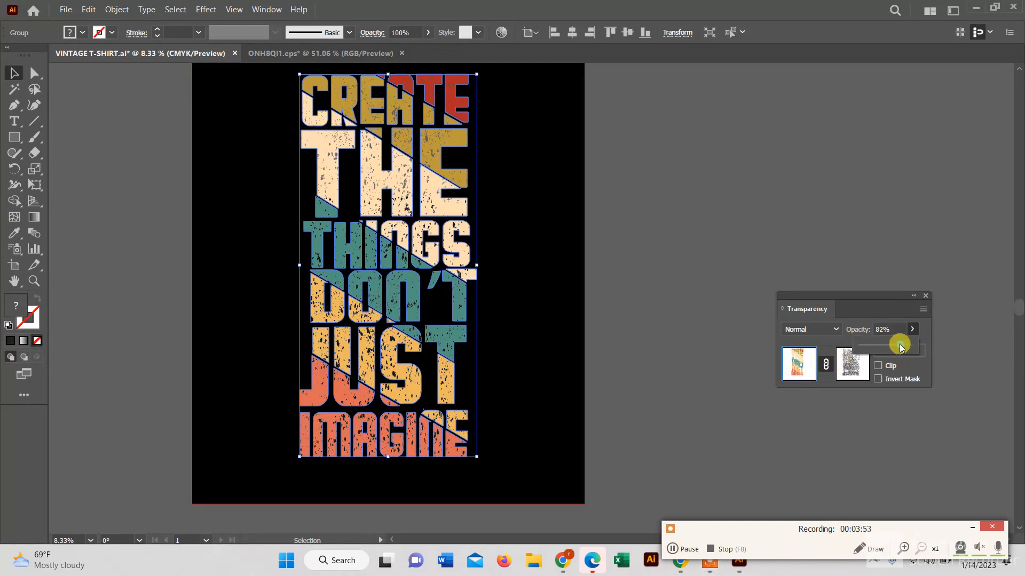
{"action": "left_click_drag", "start_coordinate": [902, 348], "coordinate": [901, 348]}
{"action": "left_click", "coordinate": [677, 318]}
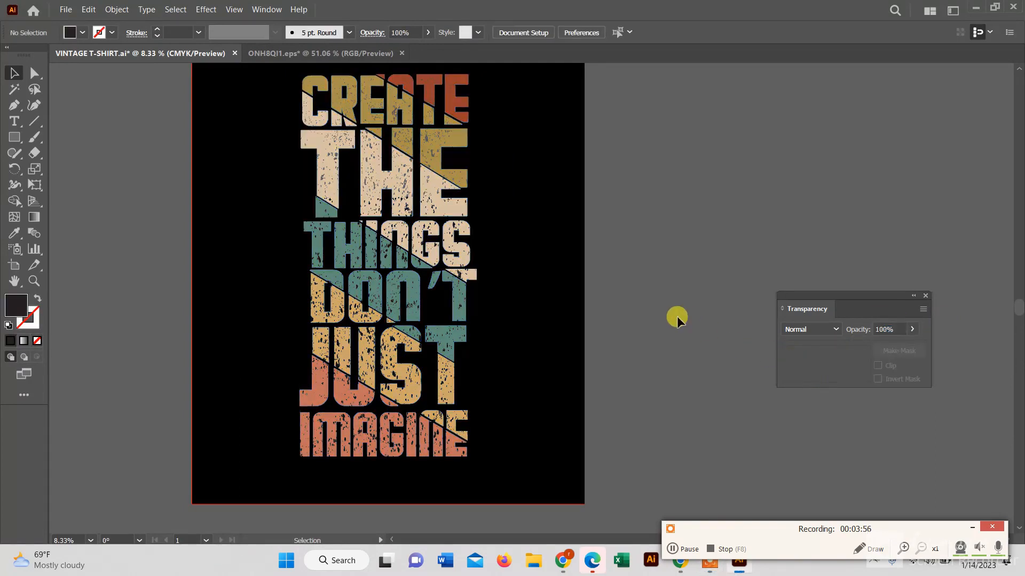
Unlink the opacity mask from the lettering group.
{"action": "left_click", "coordinate": [374, 259]}
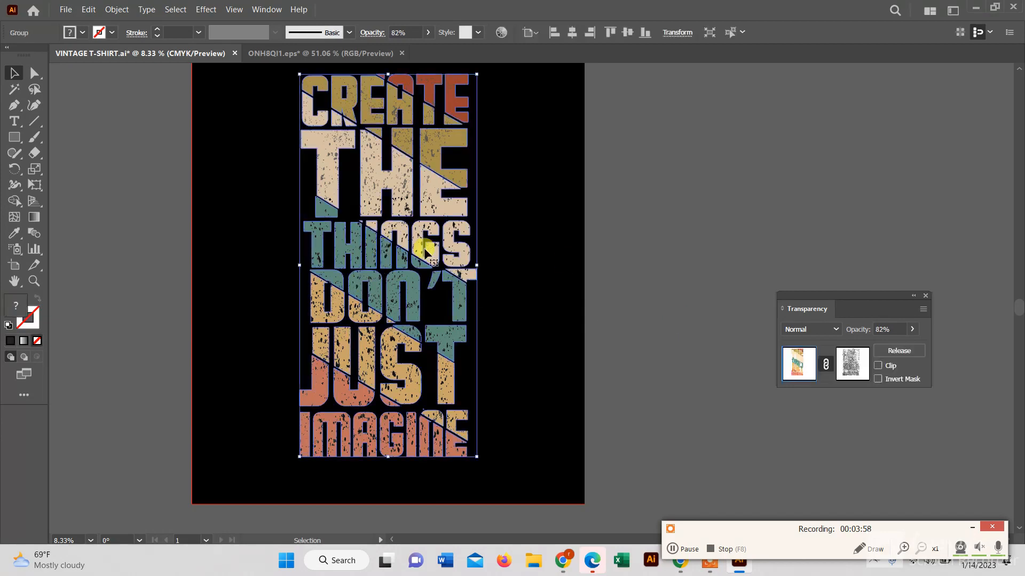
{"action": "left_click", "coordinate": [826, 366]}
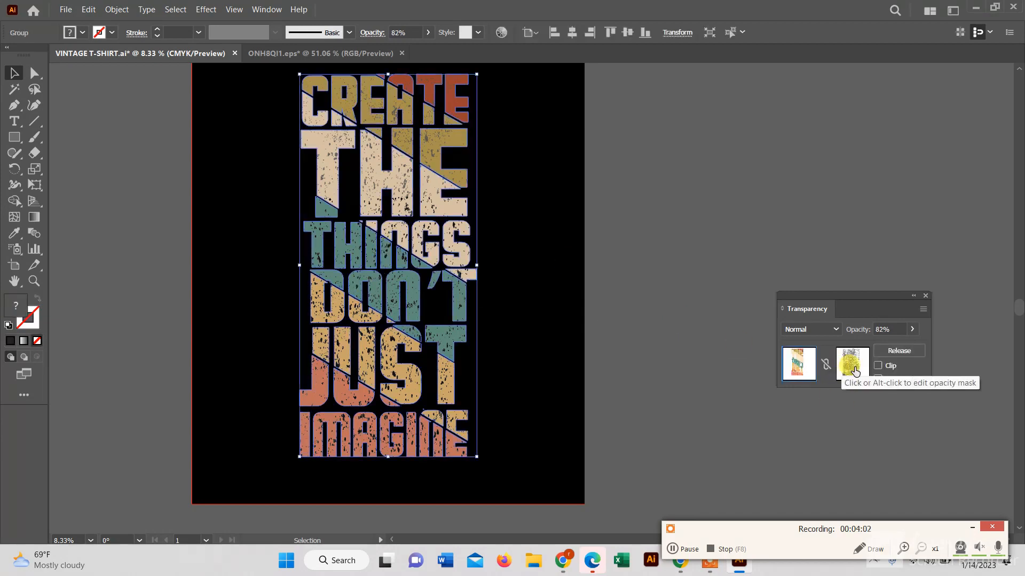